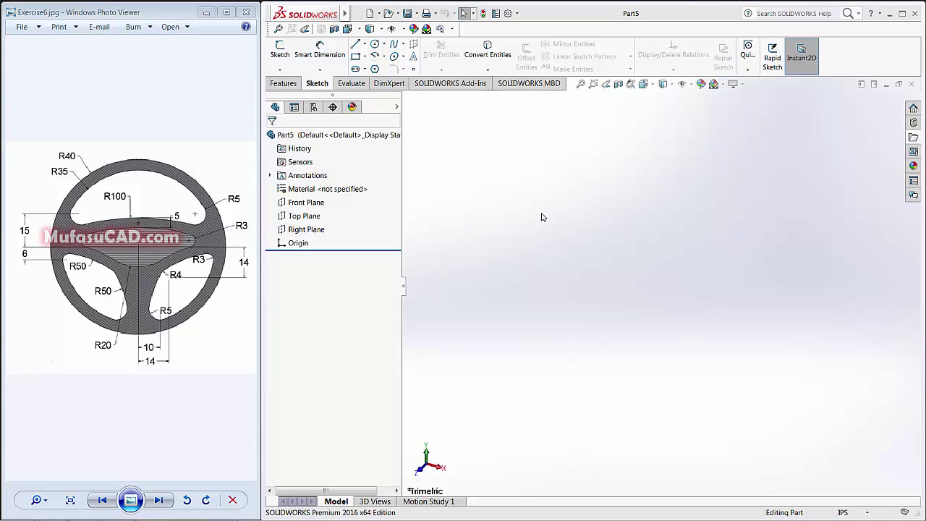
Start a sketch on the Top Plane and draw two concentric circles centred on the origin.
left_click(280, 49)
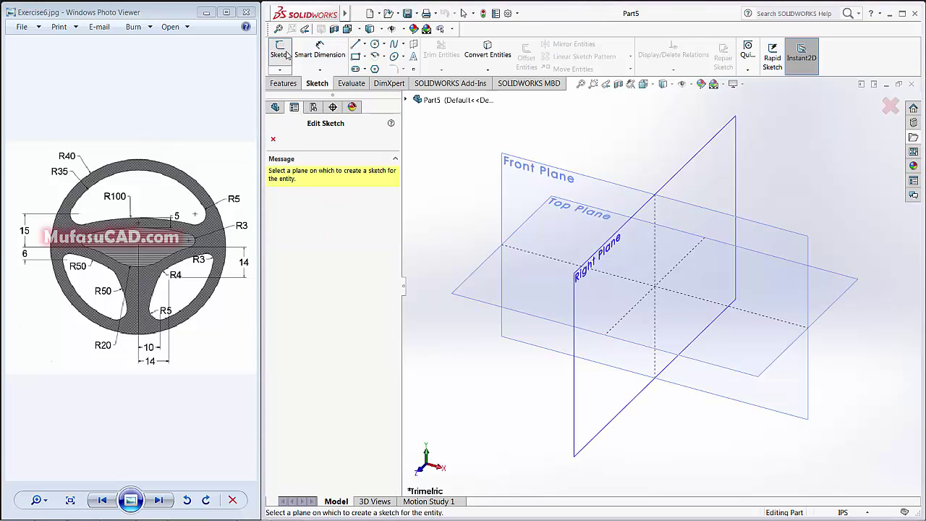
left_click(509, 290)
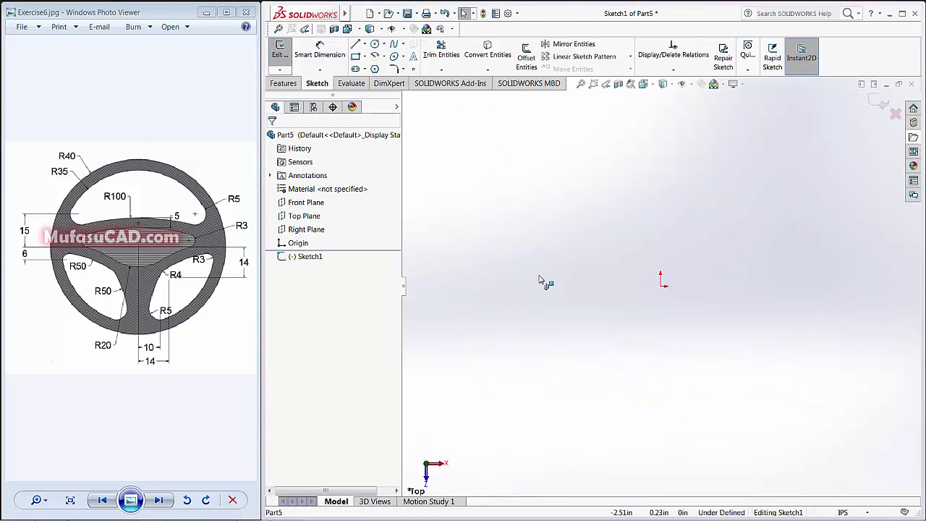
left_click(377, 45)
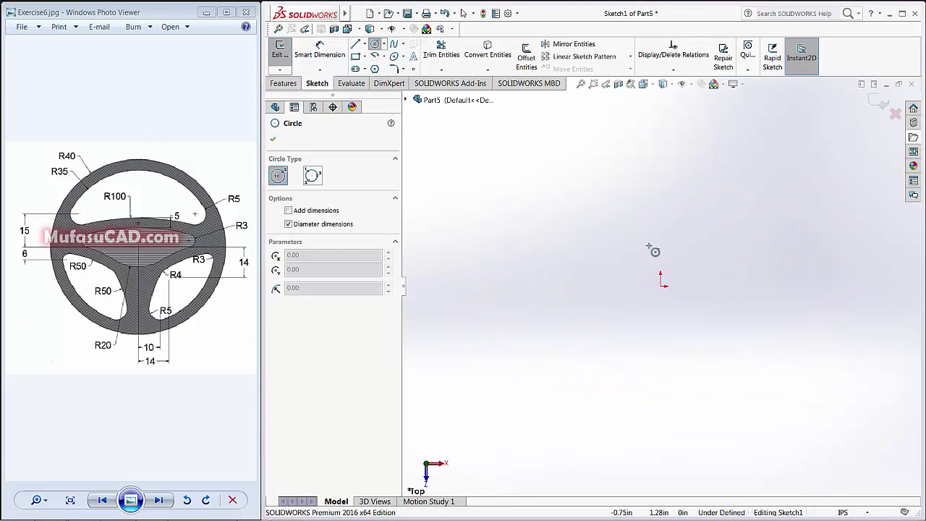
left_click(662, 283)
left_click(707, 154)
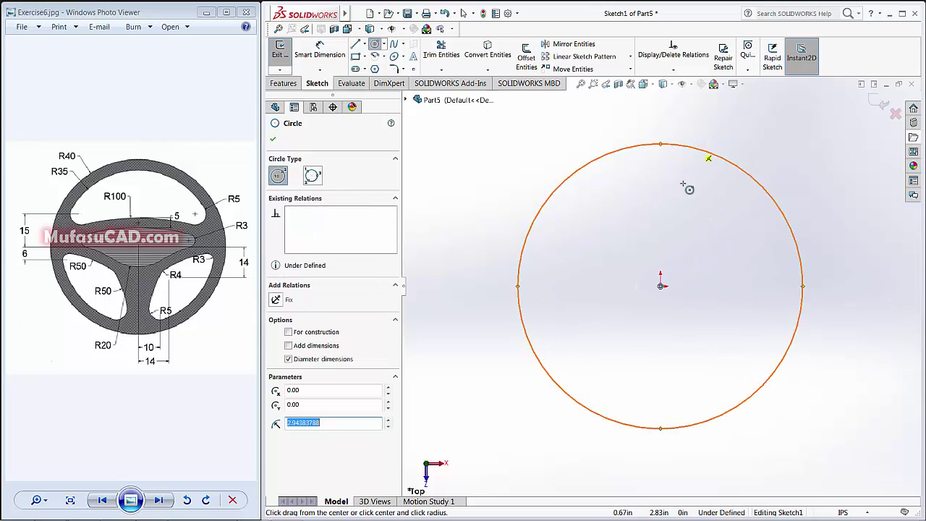
left_click(661, 286)
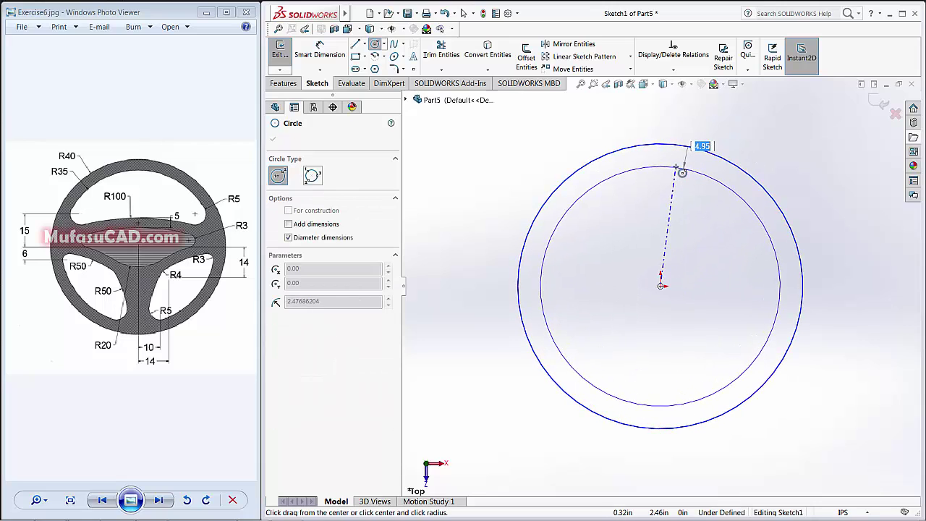
left_click(678, 169)
Draw two horizontal lines spanning the rings, one above and one below the origin.
left_click(355, 45)
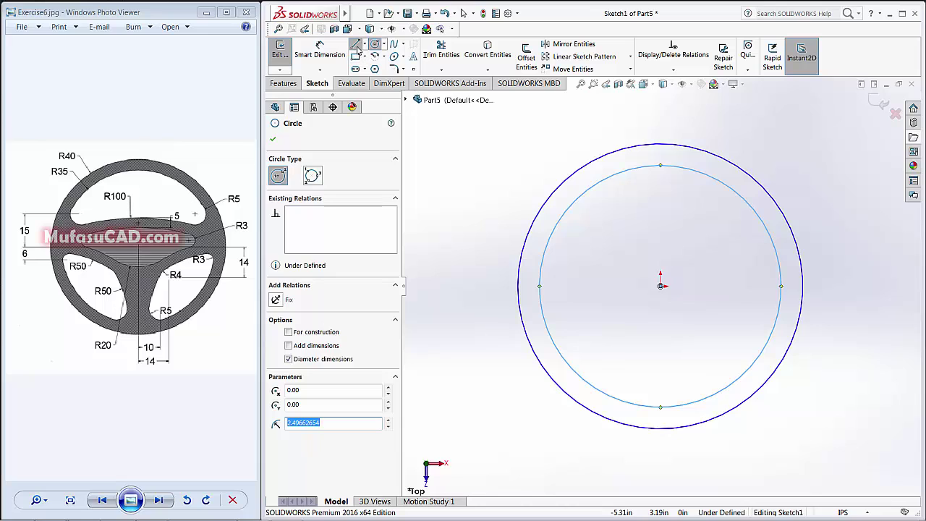
left_click(502, 229)
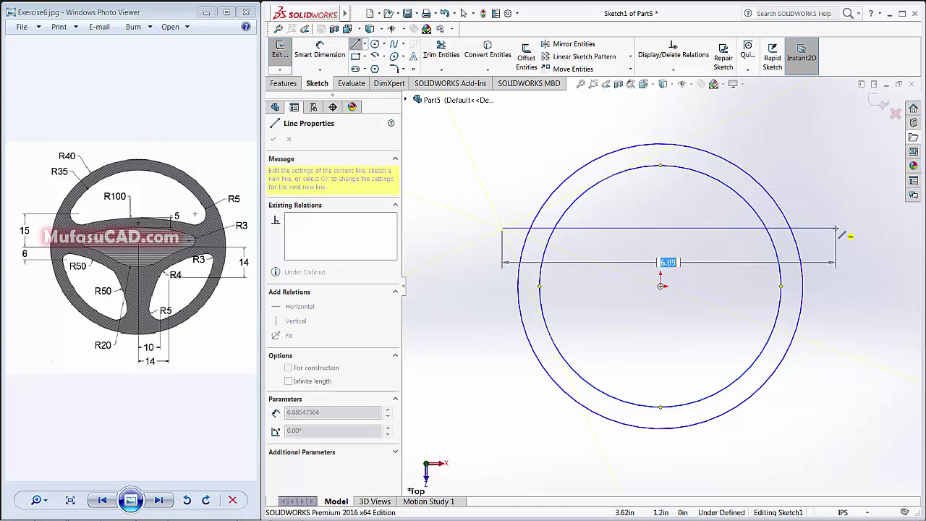
left_click(835, 229)
right_click(808, 207)
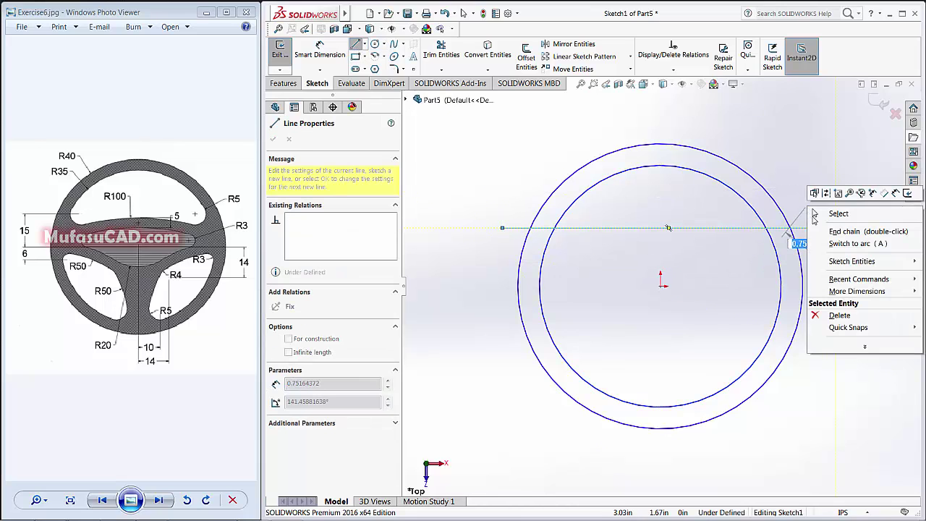
left_click(831, 215)
left_click(356, 46)
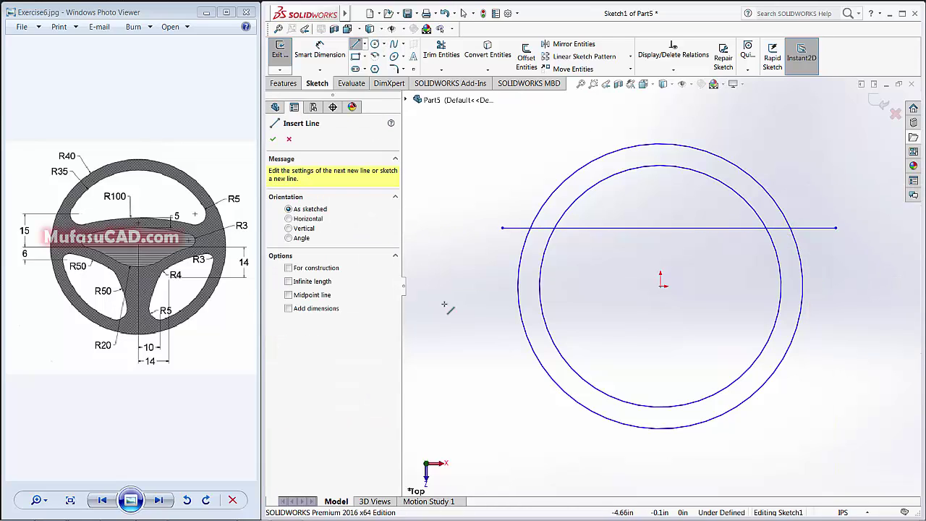
left_click(487, 345)
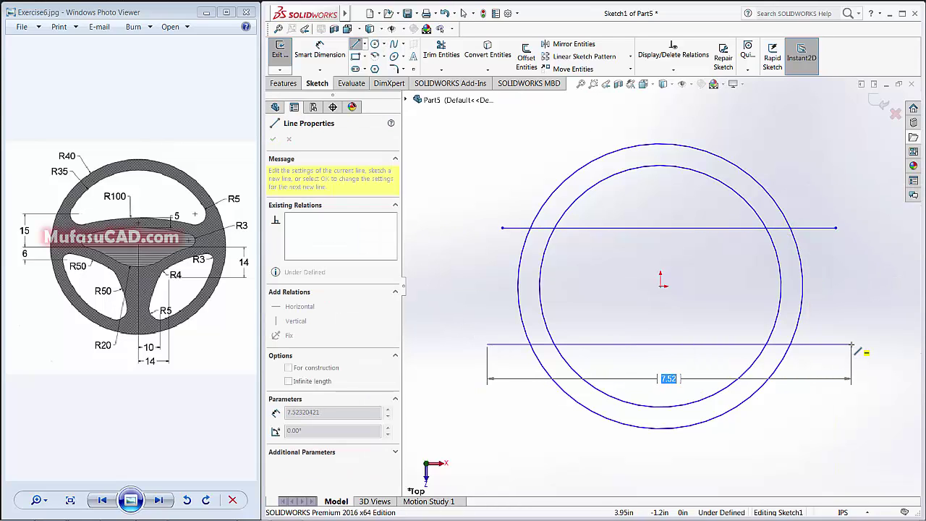
left_click(851, 345)
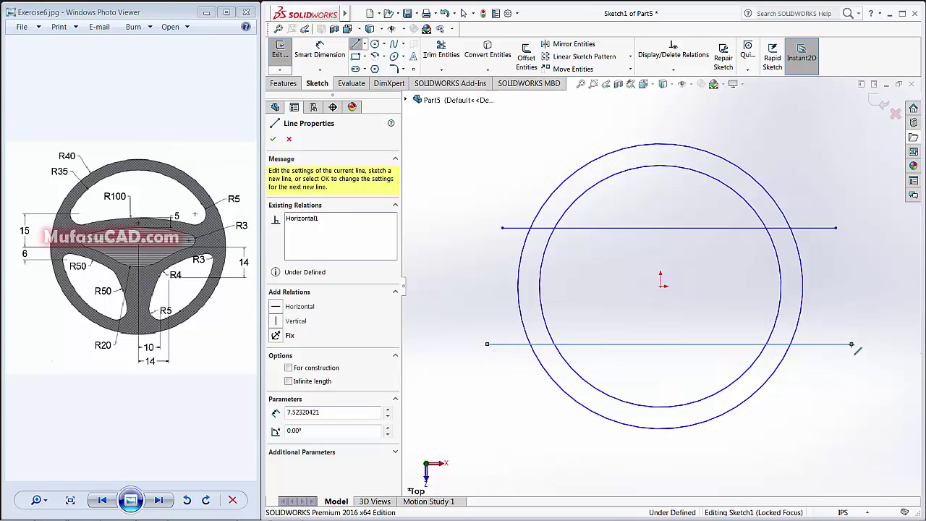
right_click(851, 345)
left_click(845, 355)
Draw a vertical line through the rings from above to below them.
left_click(355, 45)
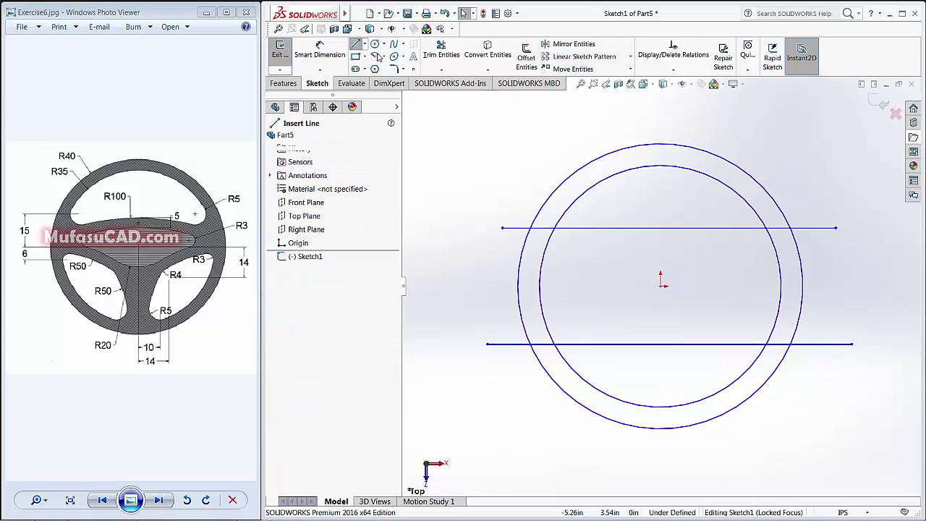
left_click(685, 126)
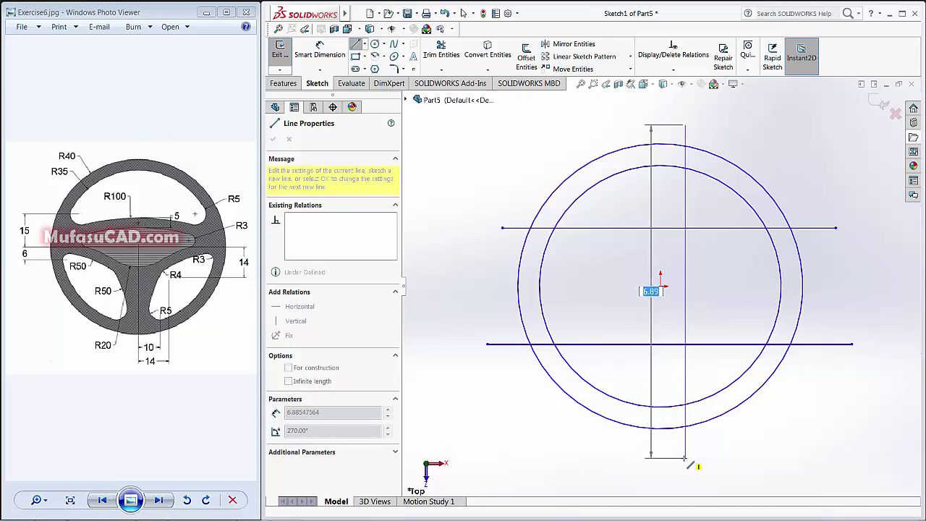
left_click(683, 457)
right_click(714, 431)
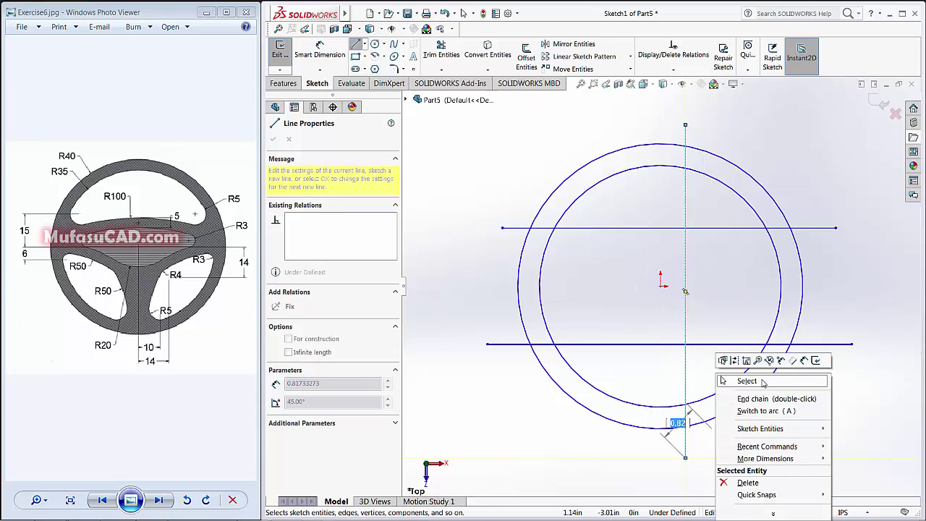
left_click(738, 380)
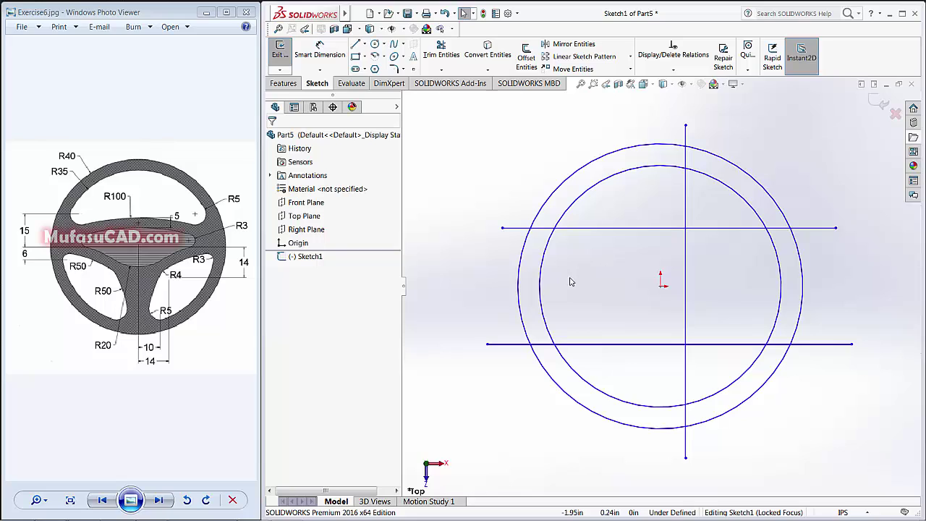
Draw small circles at the upper left, upper right and lower right inside the inner ring.
left_click(375, 44)
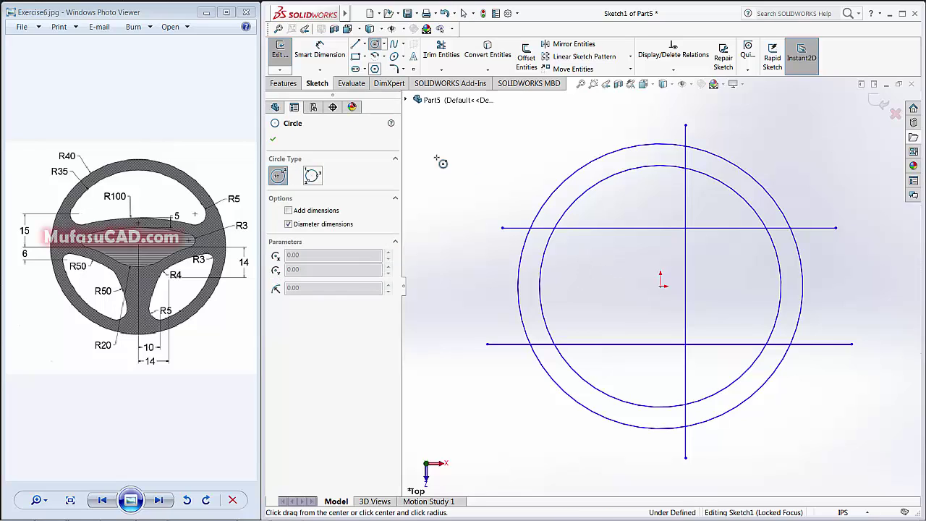
left_click(596, 209)
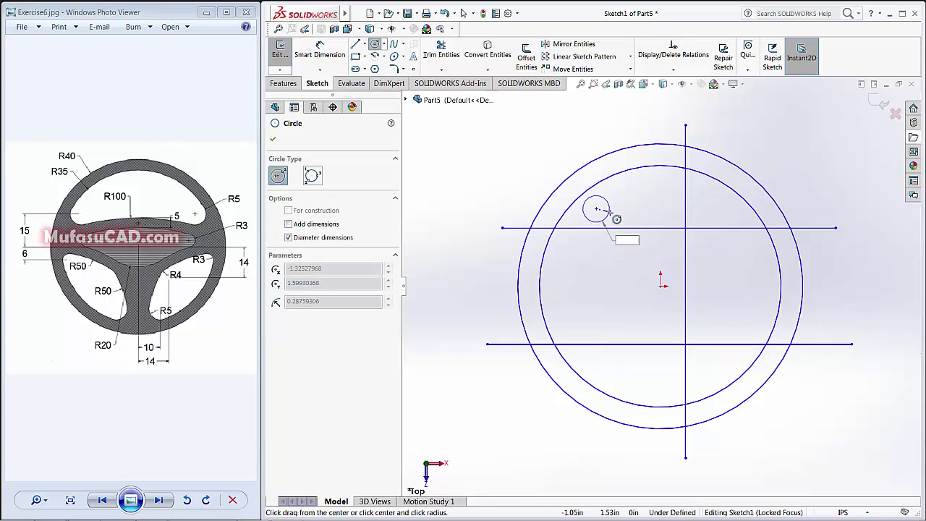
left_click(607, 219)
left_click(735, 215)
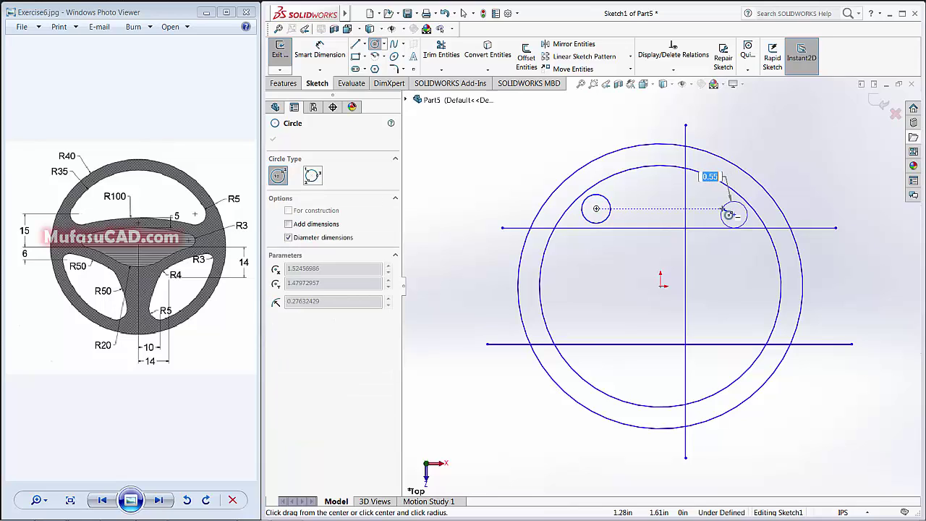
left_click(745, 223)
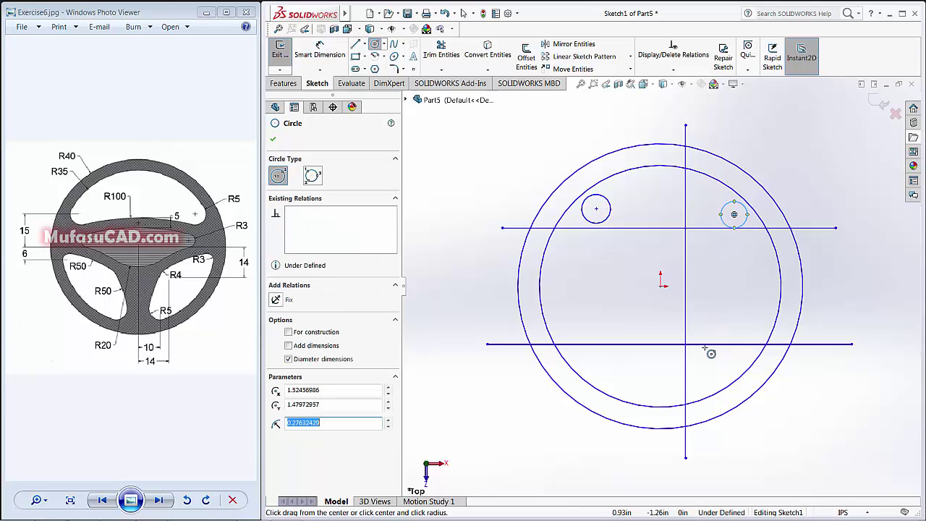
left_click(725, 316)
left_click(737, 327)
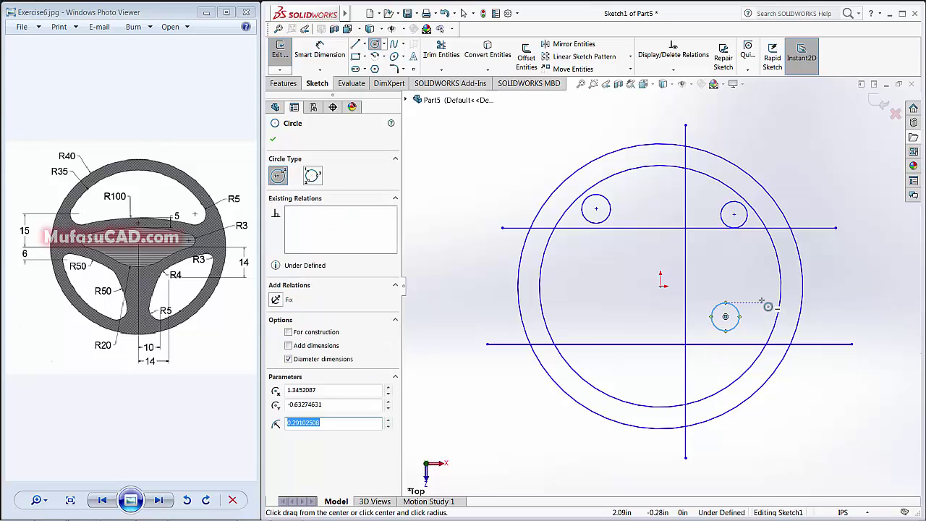
Add a small circle further right and a tiny circle low inside the inner ring.
left_click(761, 303)
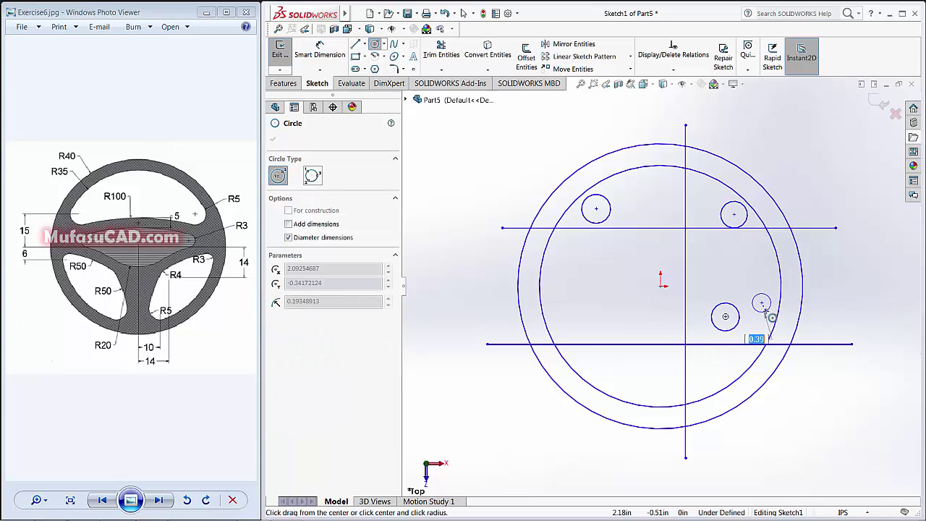
left_click(768, 310)
left_click(699, 374)
left_click(703, 369)
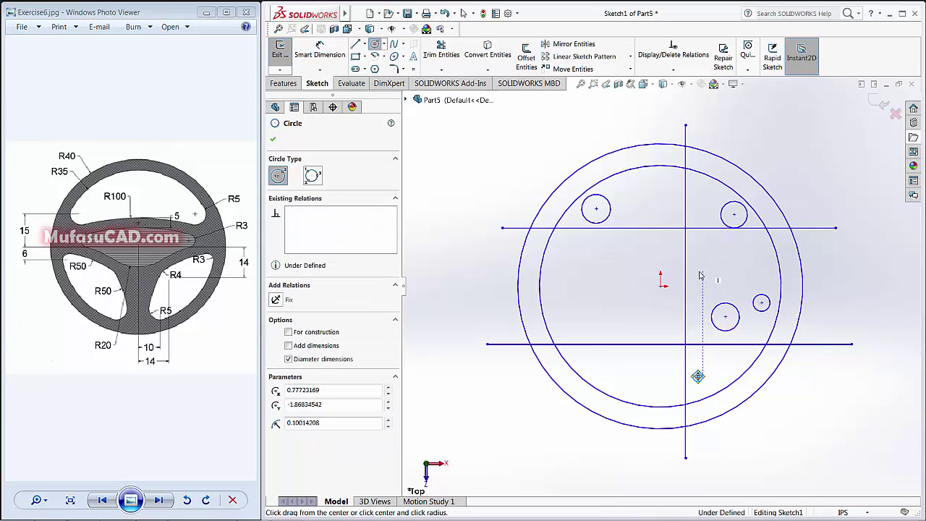
right_click(700, 273)
left_click(734, 280)
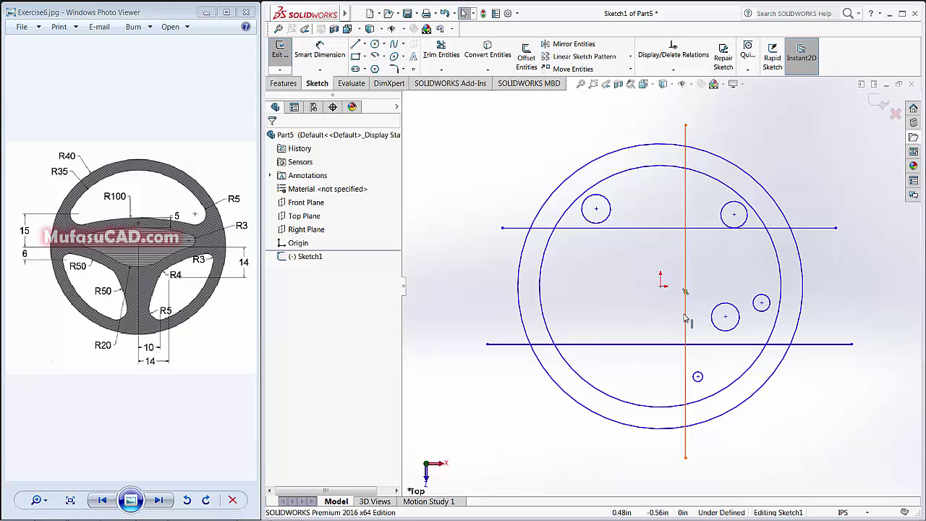
left_click(320, 51)
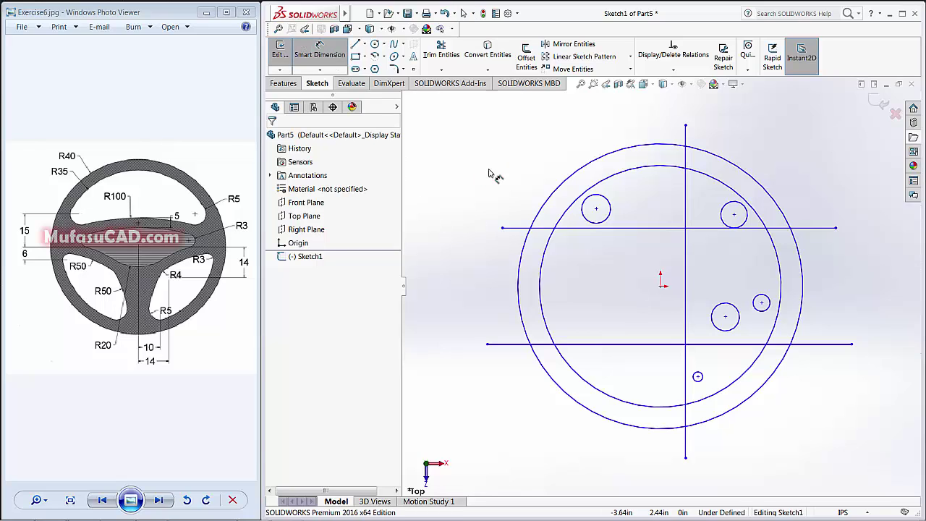
Dimension the outer ring to Ø80 and the inner ring to Ø70.
left_click(570, 175)
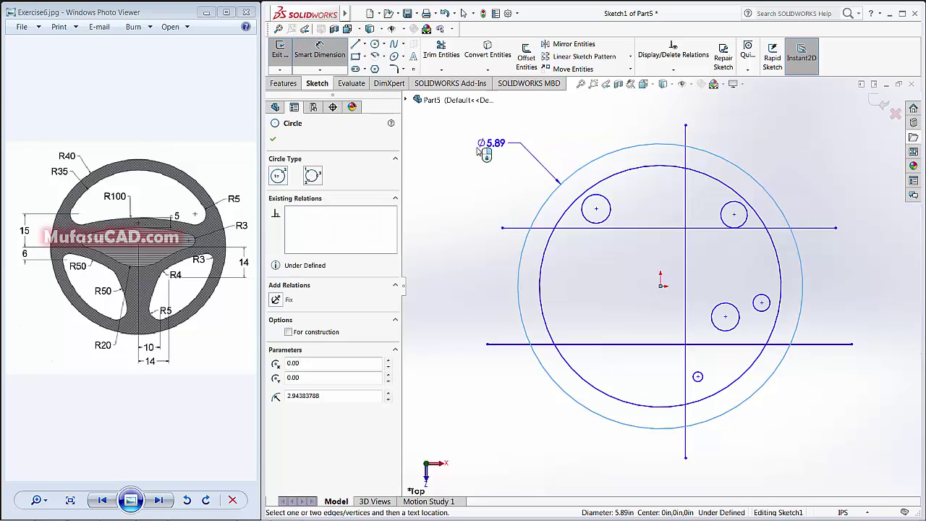
left_click(502, 138)
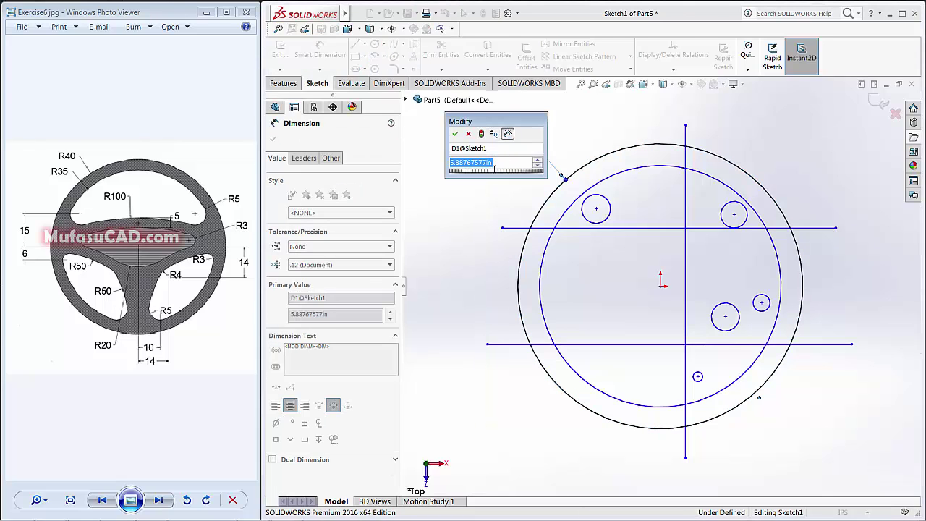
type("80")
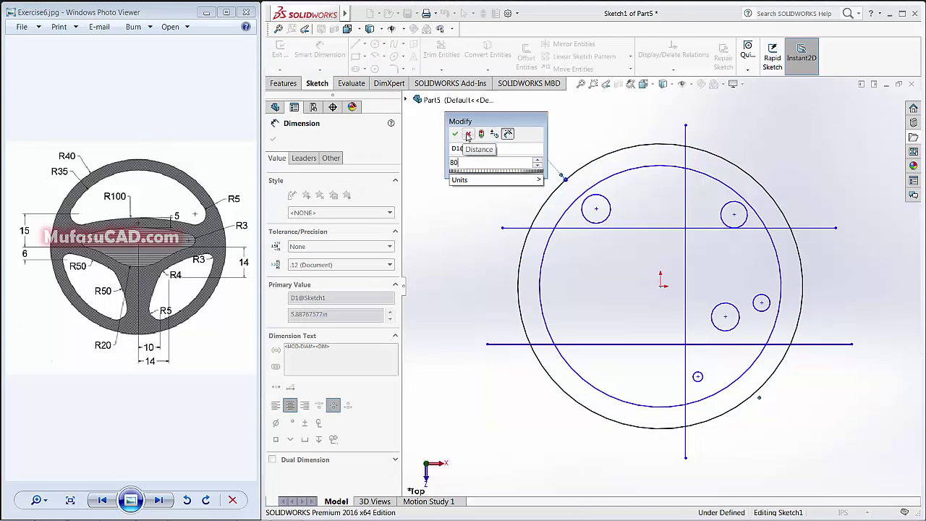
left_click(455, 134)
left_click(586, 190)
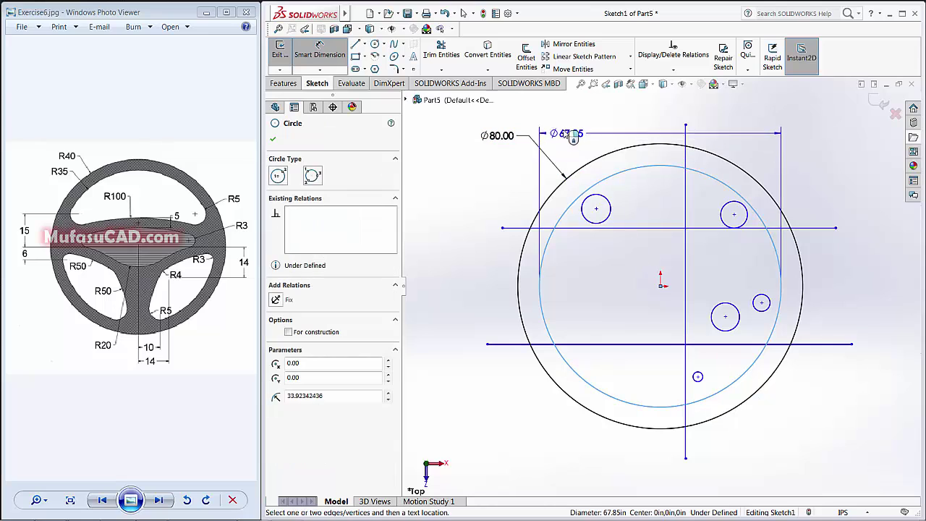
left_click(533, 123)
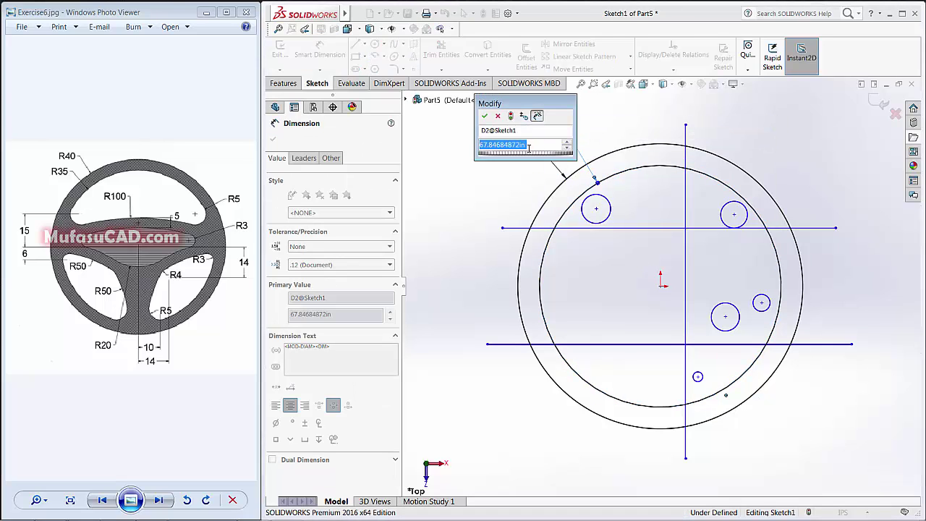
type("70")
key("Return")
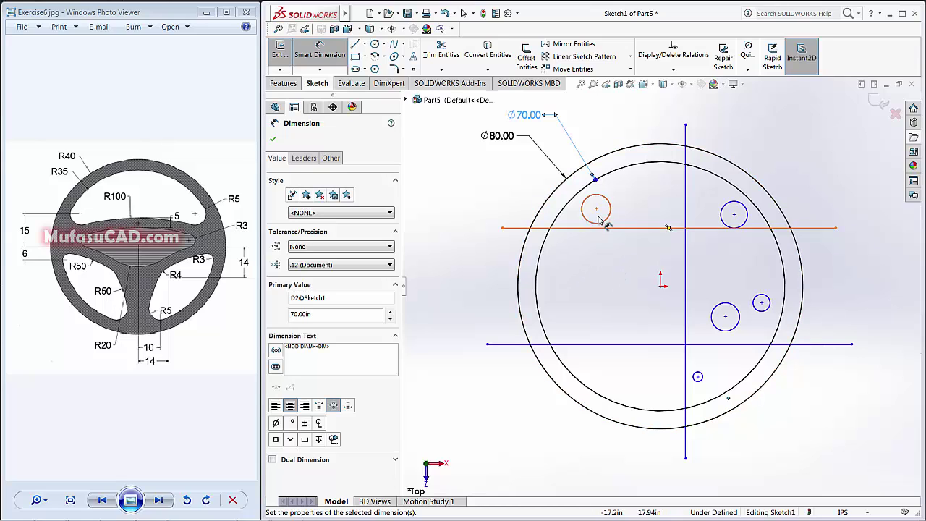
Set the upper horizontal line 10 and the lower line 3 from the origin.
left_click(580, 229)
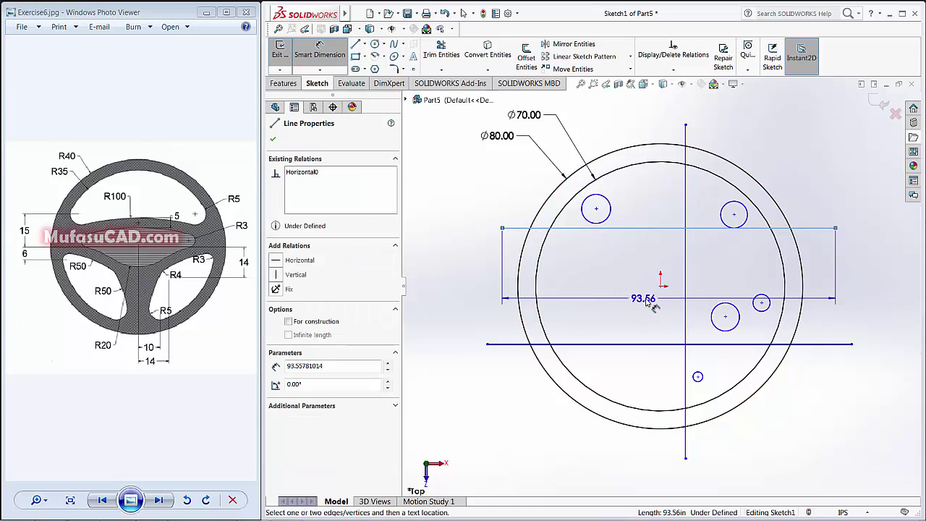
left_click(664, 286)
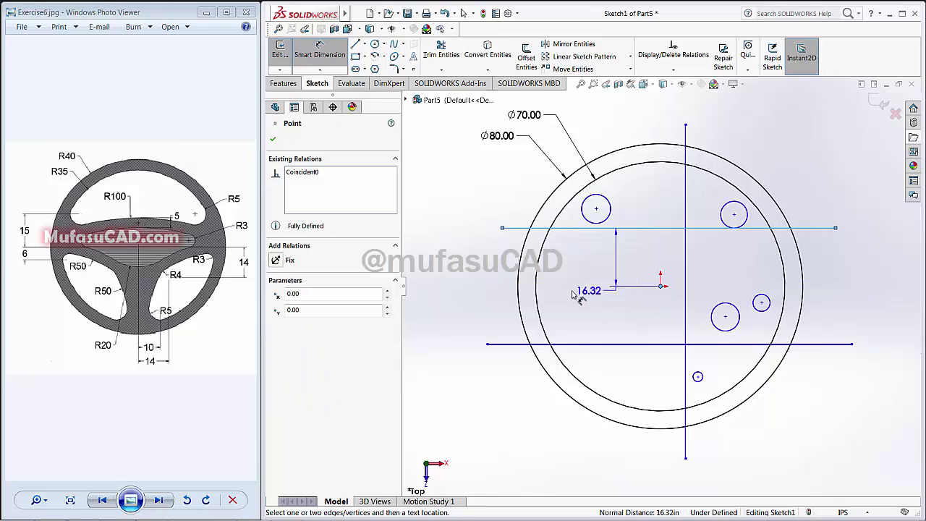
left_click(455, 264)
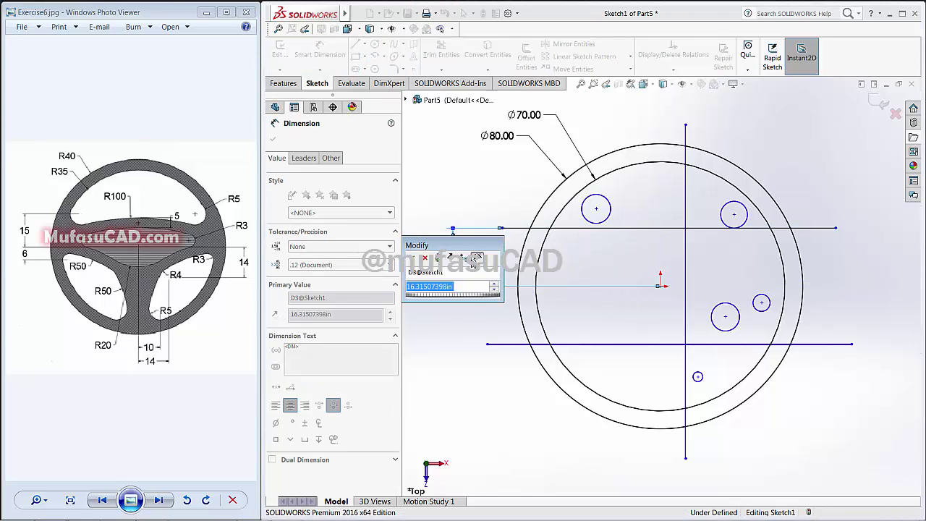
type("10")
key("Return")
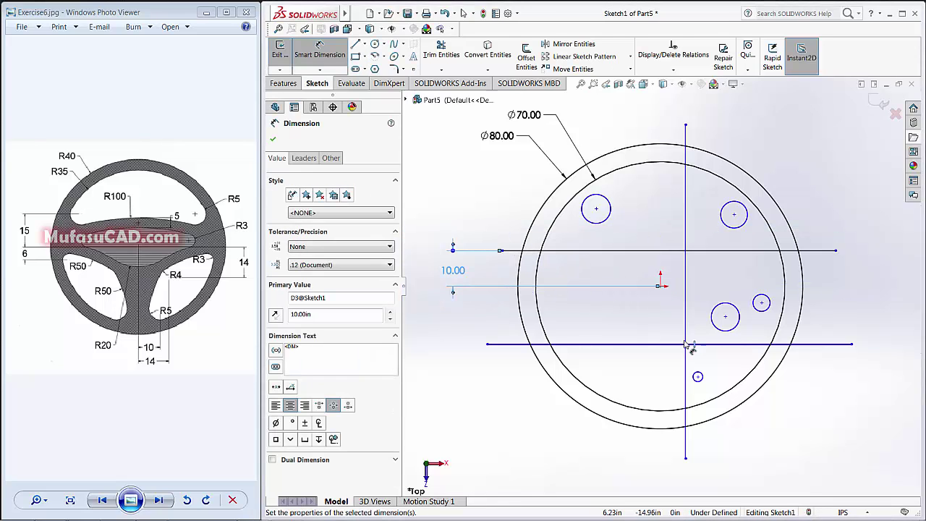
left_click(666, 345)
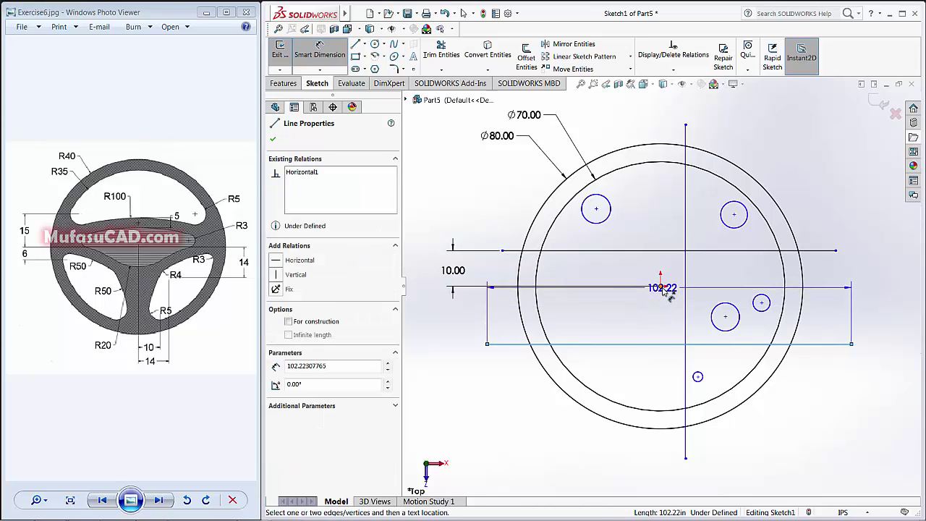
left_click(661, 285)
left_click(450, 324)
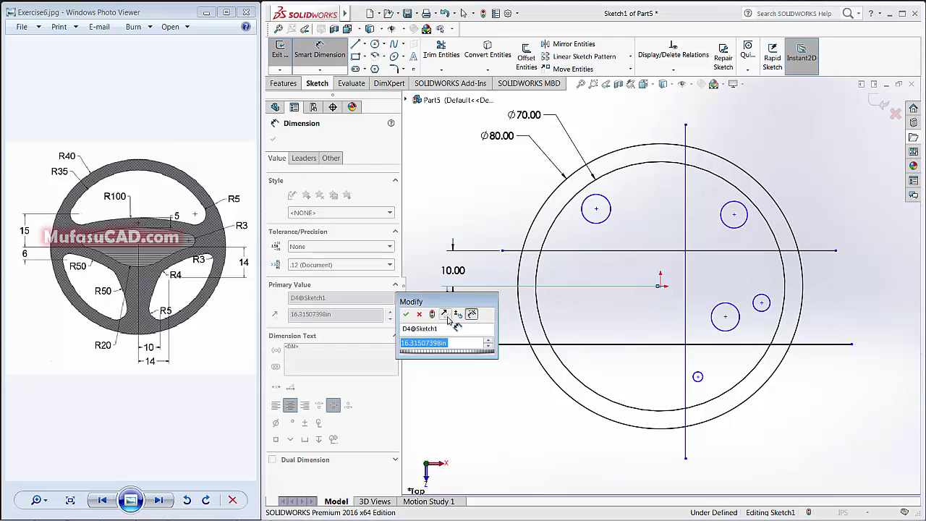
type("3")
key("Return")
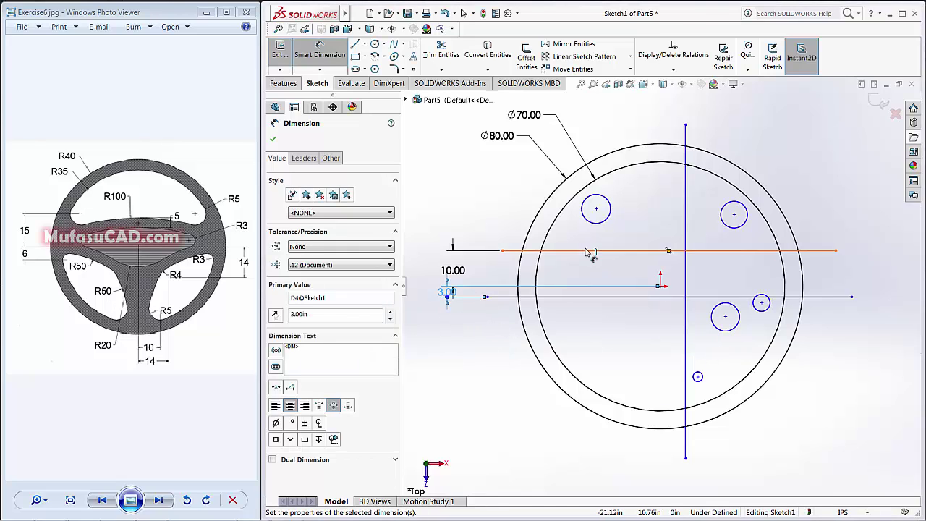
Size the upper-left and upper-right small circles Ø10 and the right circle Ø6.
left_click(584, 217)
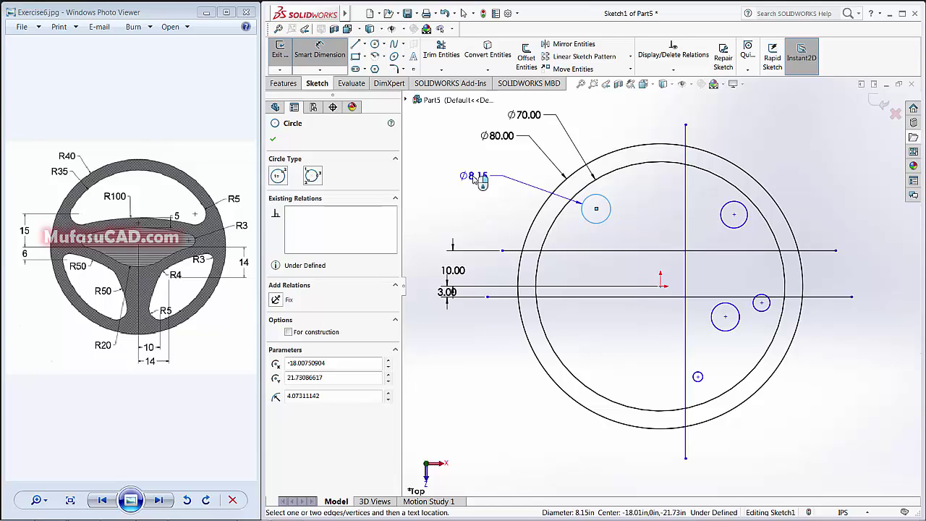
left_click(475, 178)
type("10")
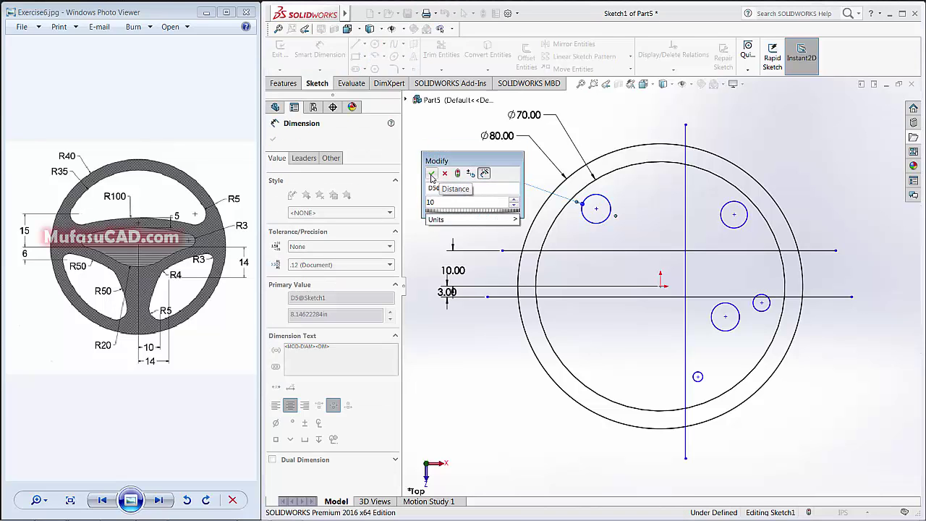
left_click(431, 175)
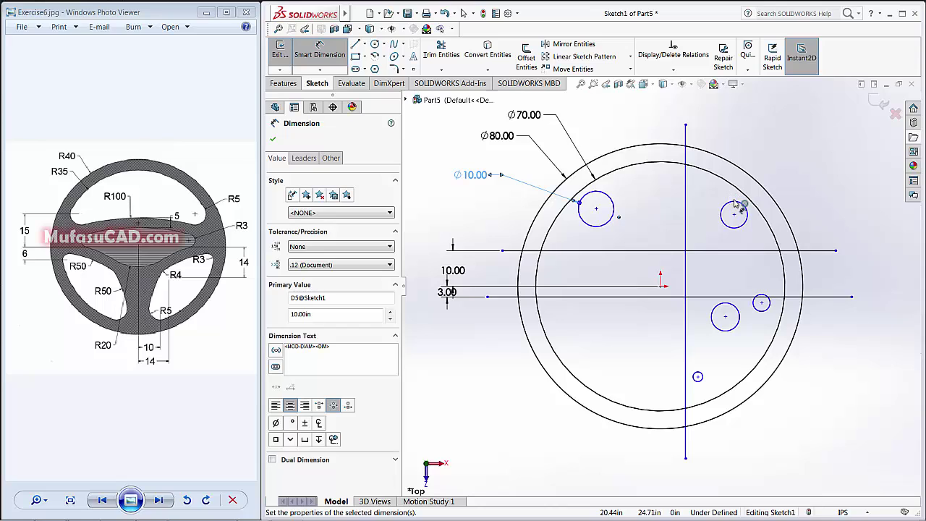
left_click(742, 205)
left_click(824, 172)
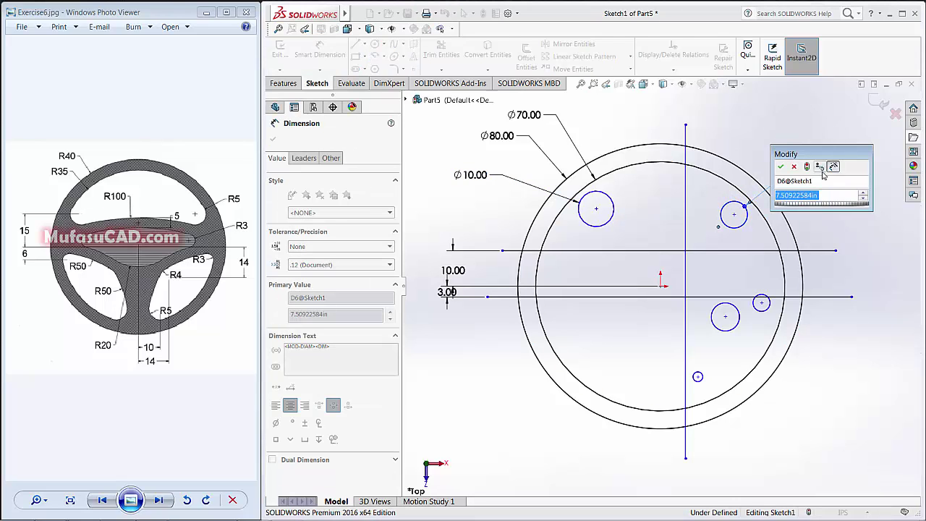
type("10")
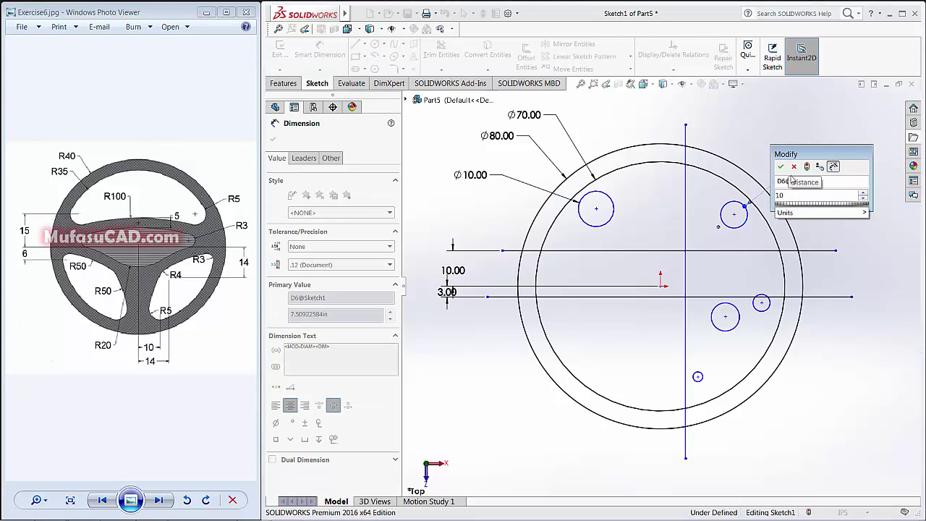
left_click(782, 167)
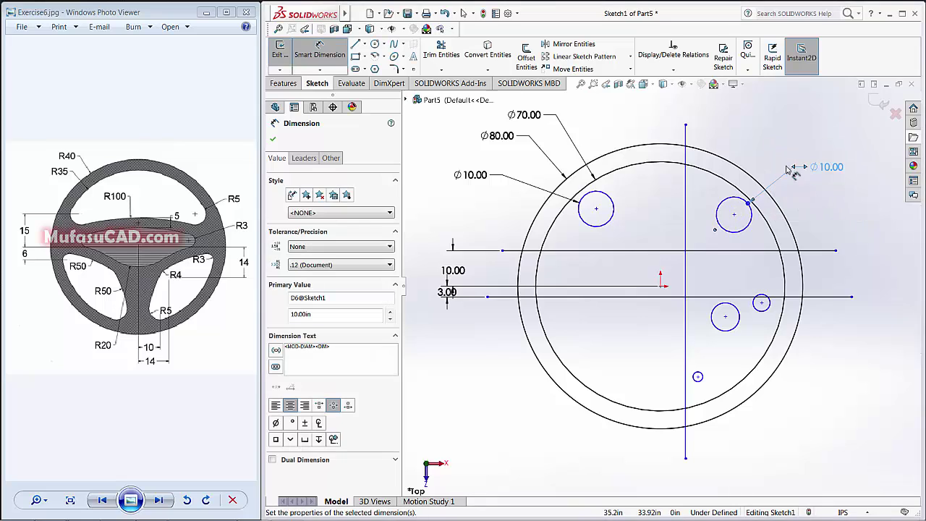
left_click(772, 310)
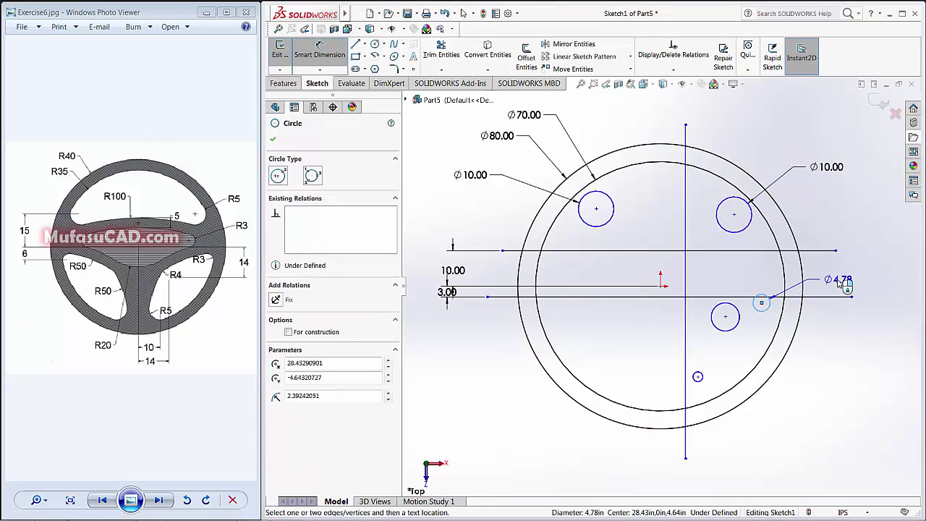
left_click(839, 282)
type("6")
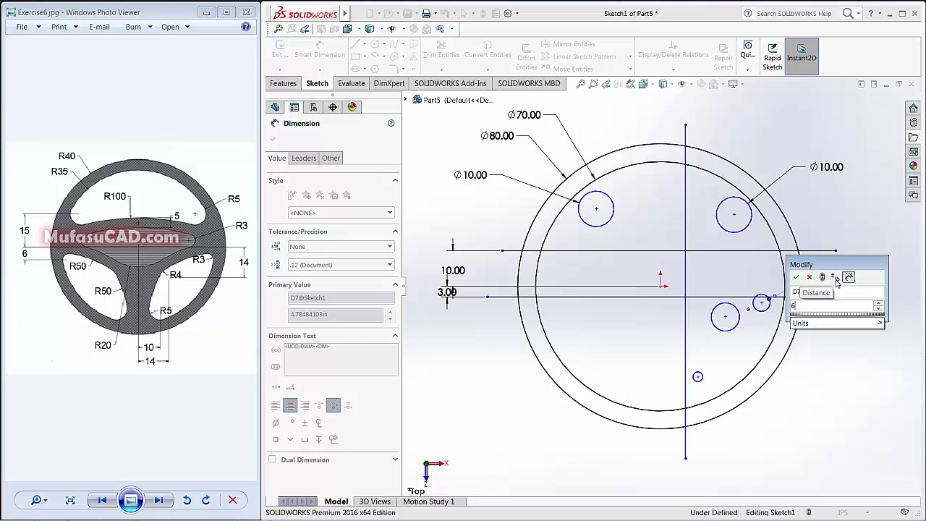
key("Return")
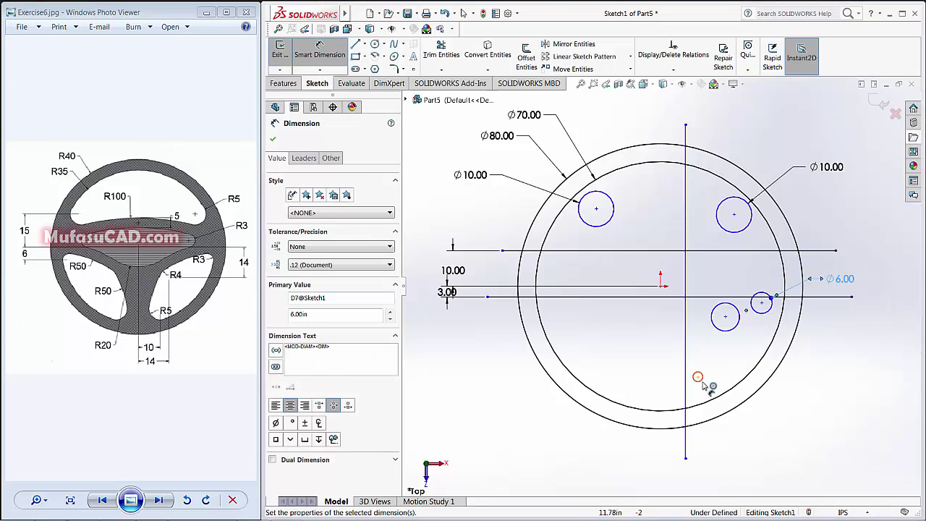
Size the bottom small circle Ø10 and the middle lower circle Ø8.
left_click(701, 380)
left_click(765, 420)
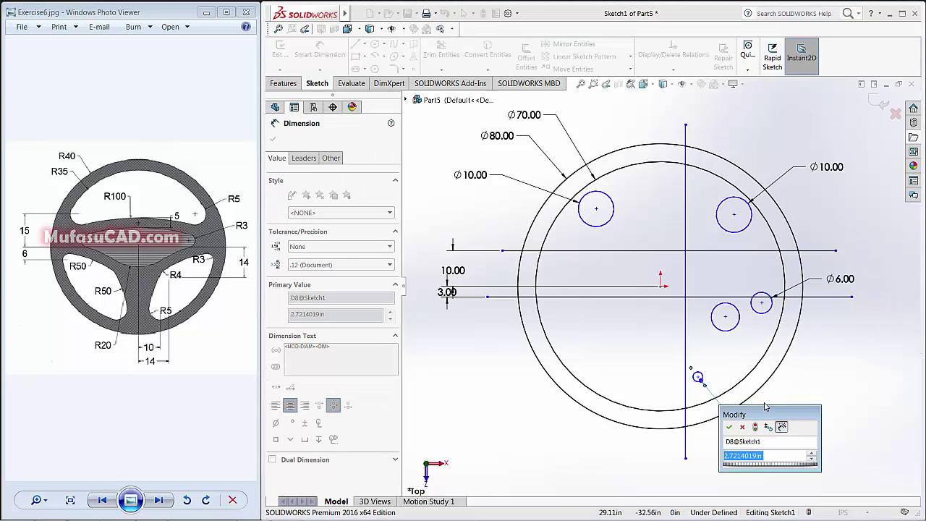
type("10")
key("Return")
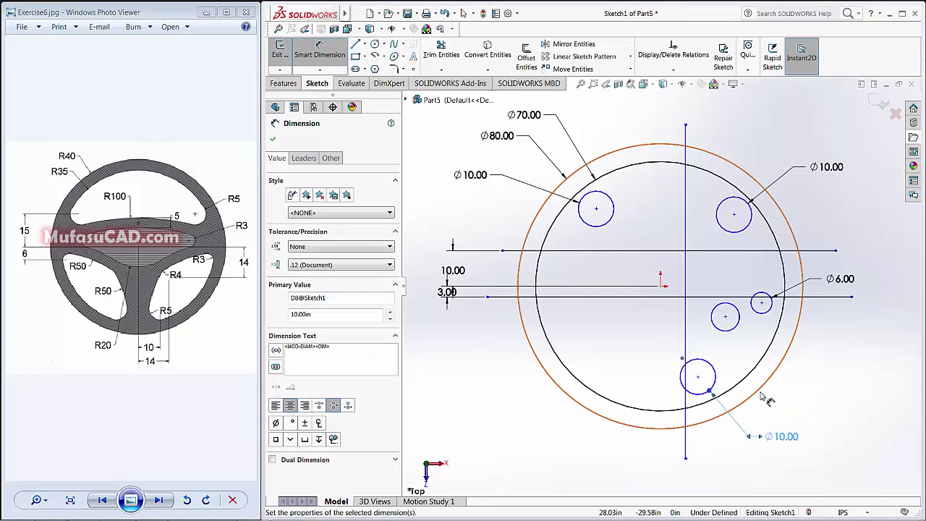
left_click(738, 327)
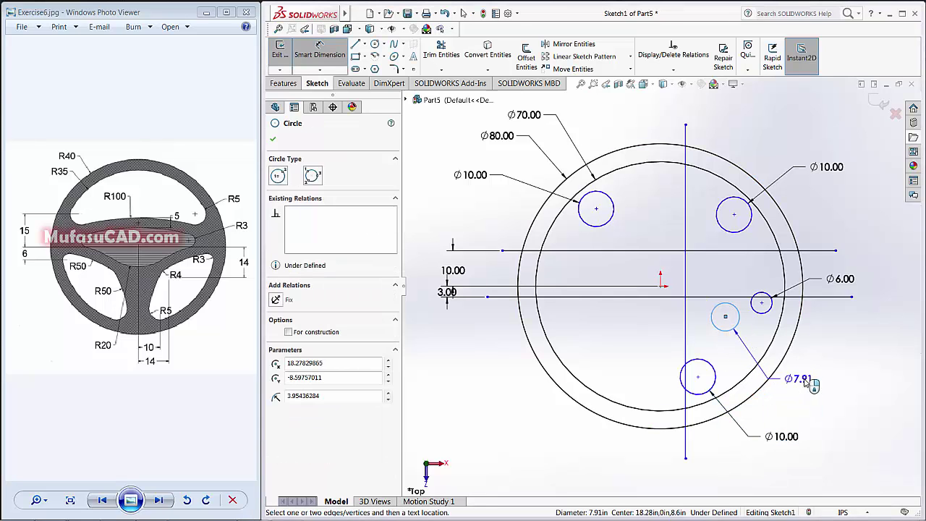
left_click(814, 377)
type("8")
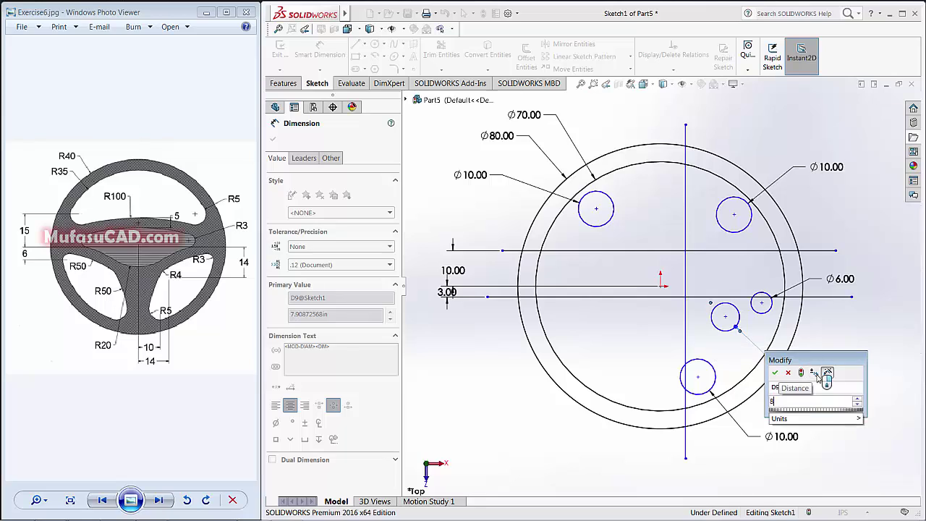
key("Return")
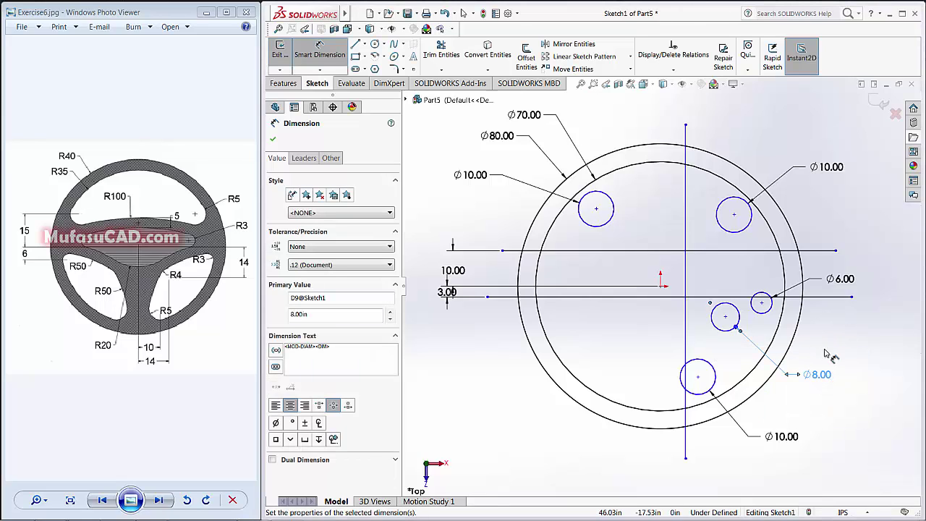
left_click(725, 316)
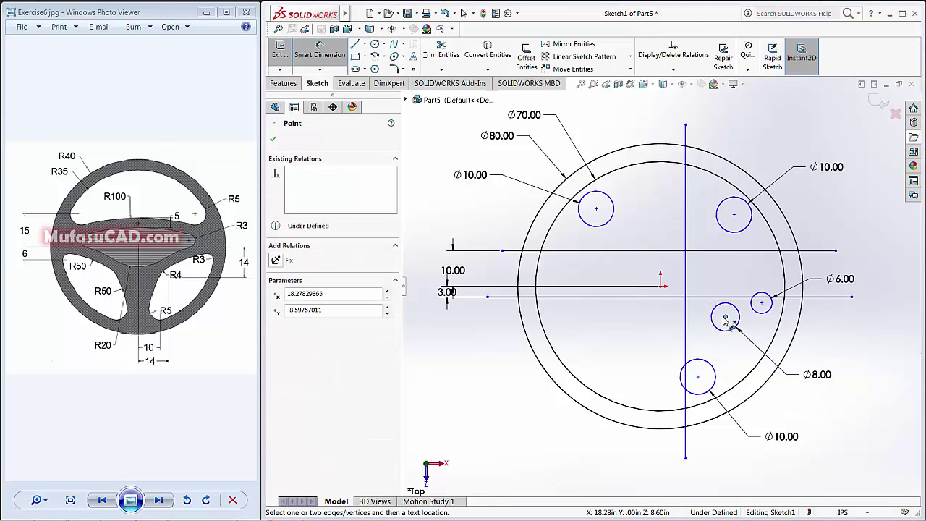
Locate the Ø8 circle's centre 14 horizontally from the origin and 14 from the lower line.
left_click(661, 287)
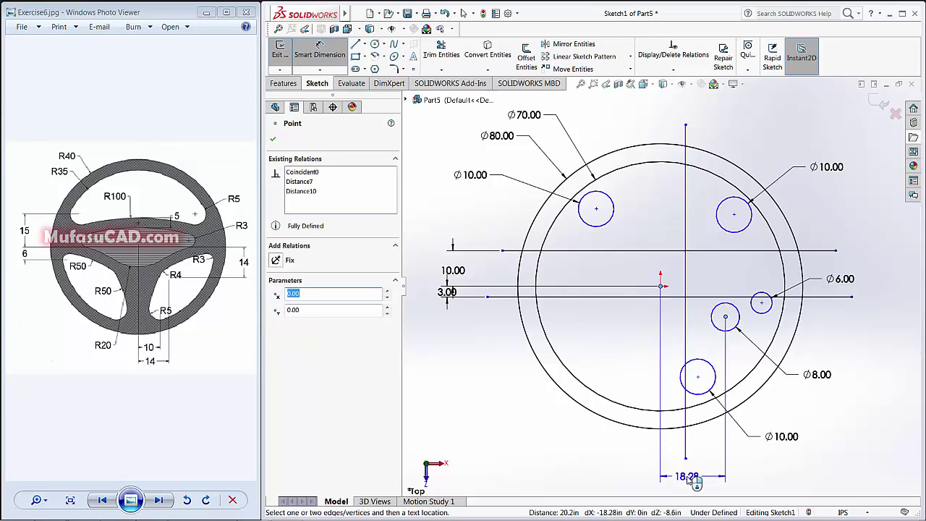
left_click(696, 481)
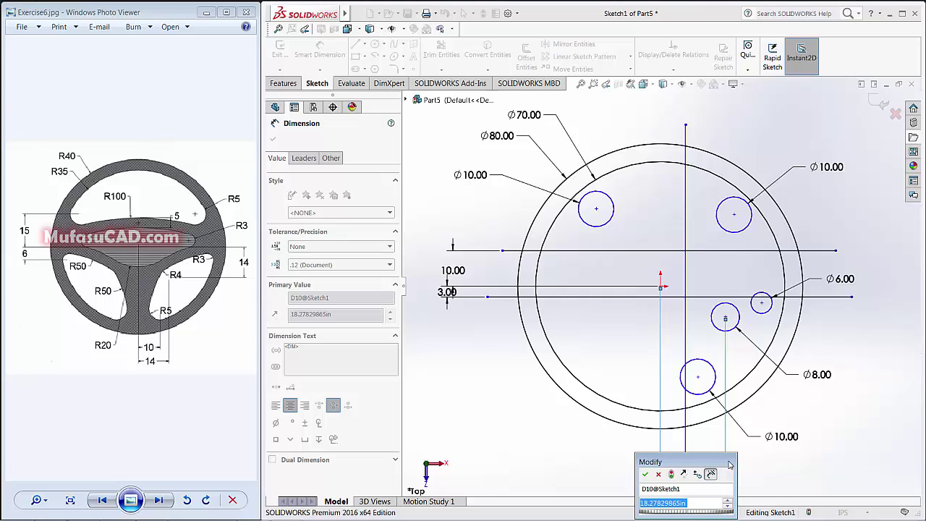
type("14")
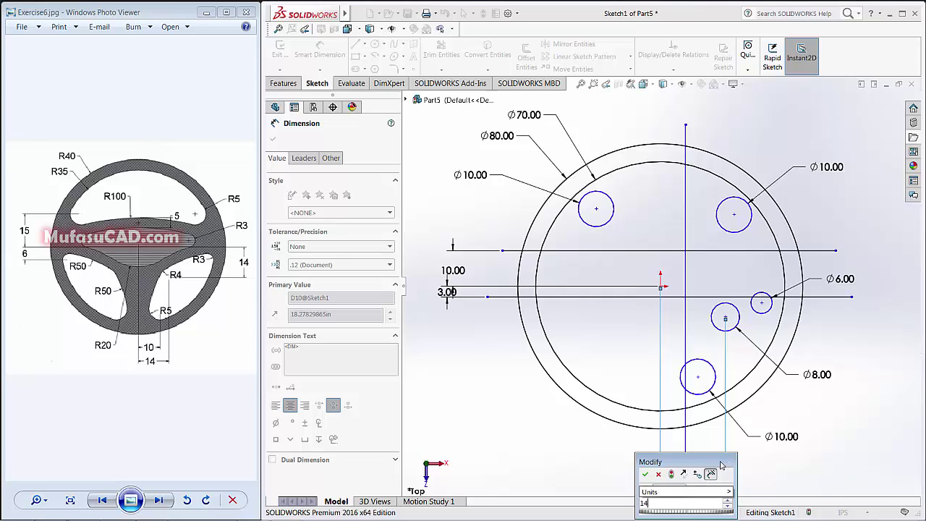
key("Return")
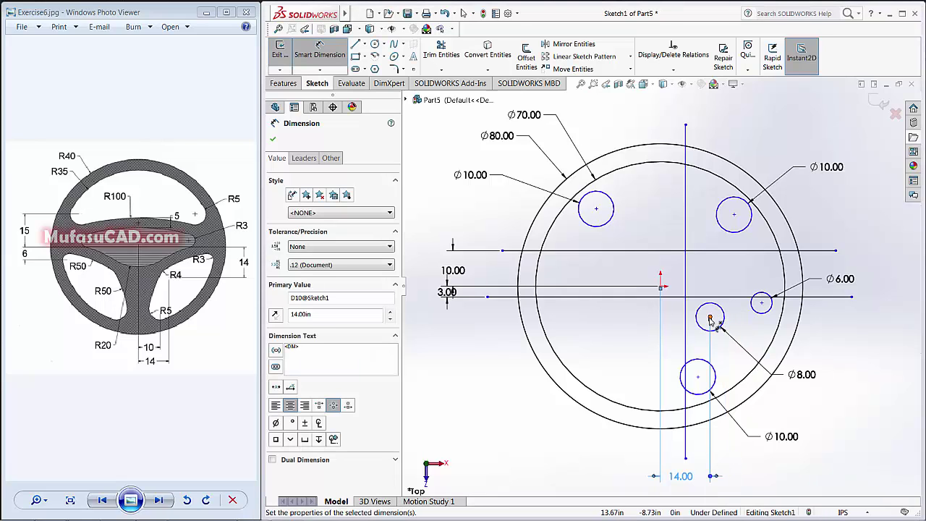
left_click(710, 318)
left_click(767, 288)
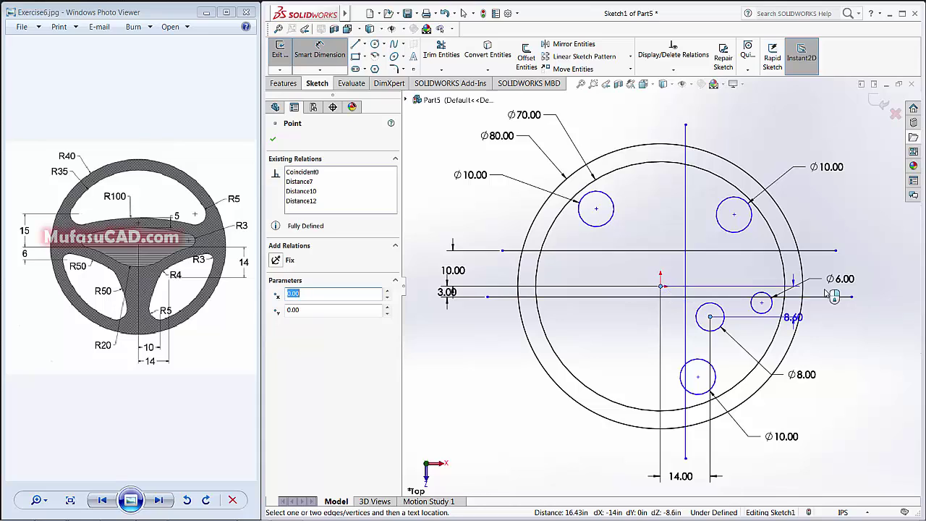
left_click(875, 305)
type("14")
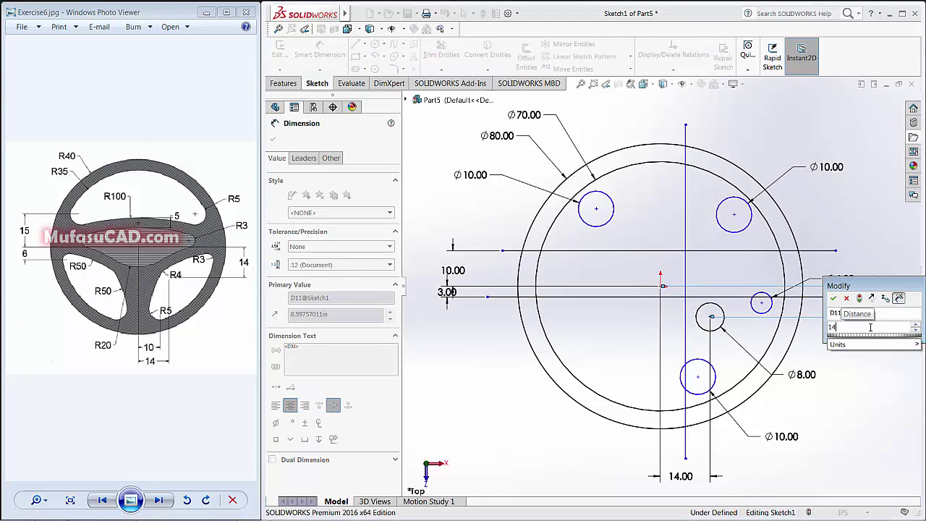
key("Return")
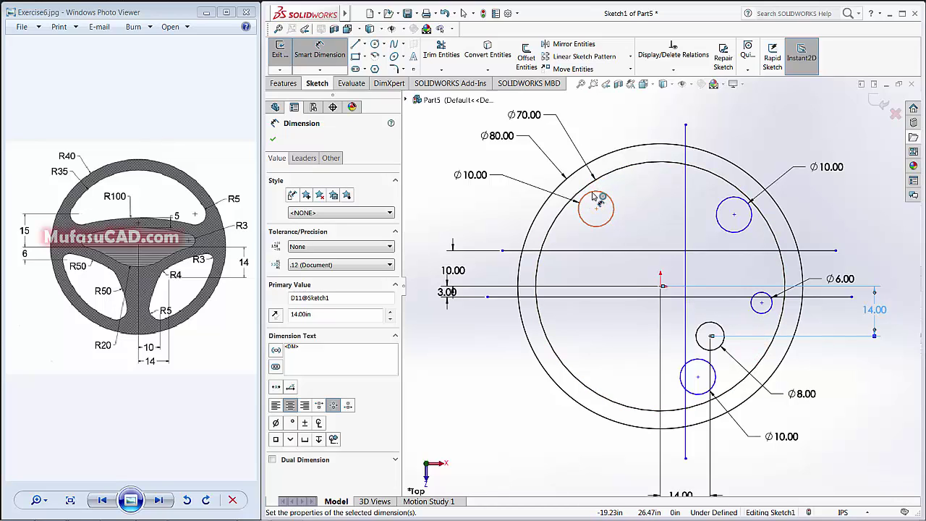
Make the upper-left Ø10 circle tangent to the Ø70 circle and the upper horizontal line.
left_click(584, 212)
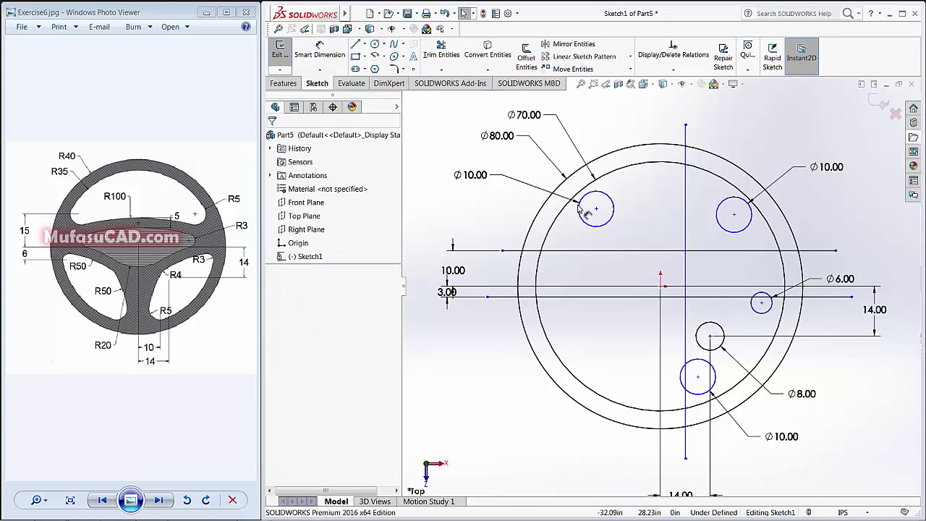
left_click(590, 225)
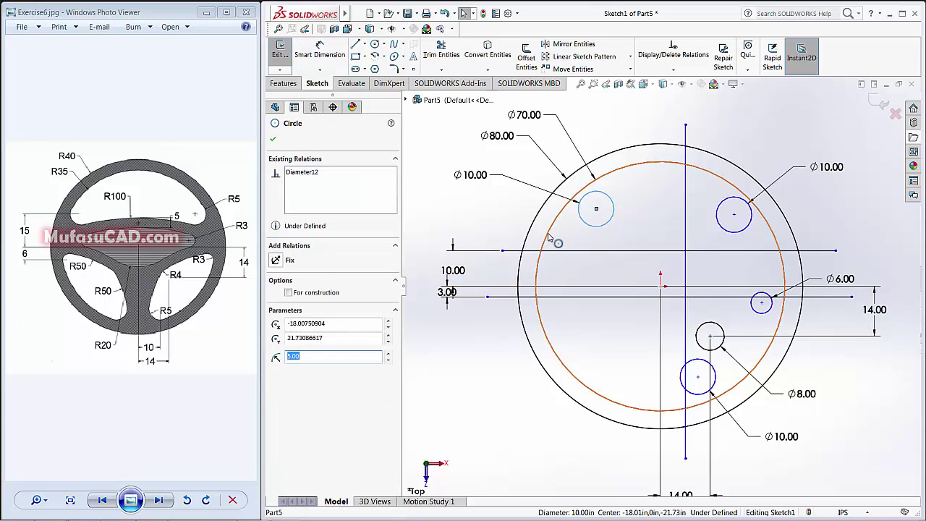
left_click(549, 238, "ctrl")
left_click(289, 324)
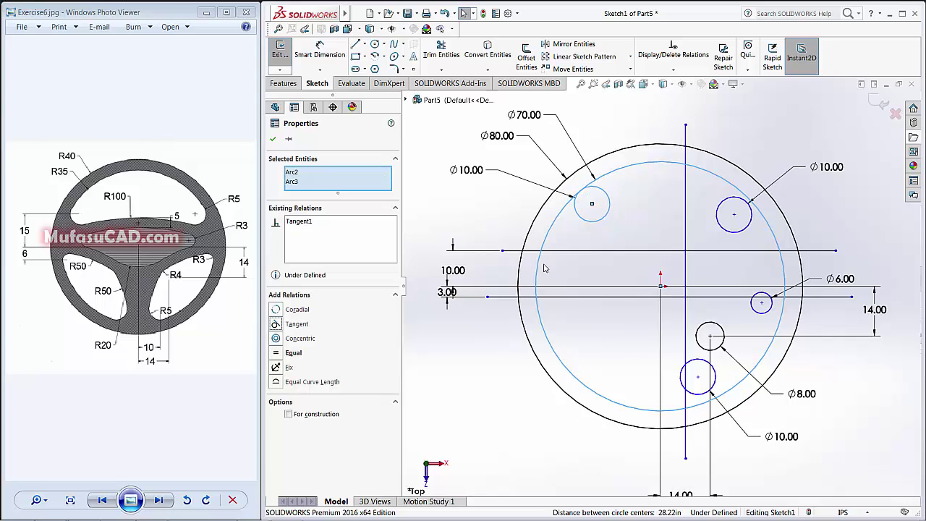
left_click(555, 250)
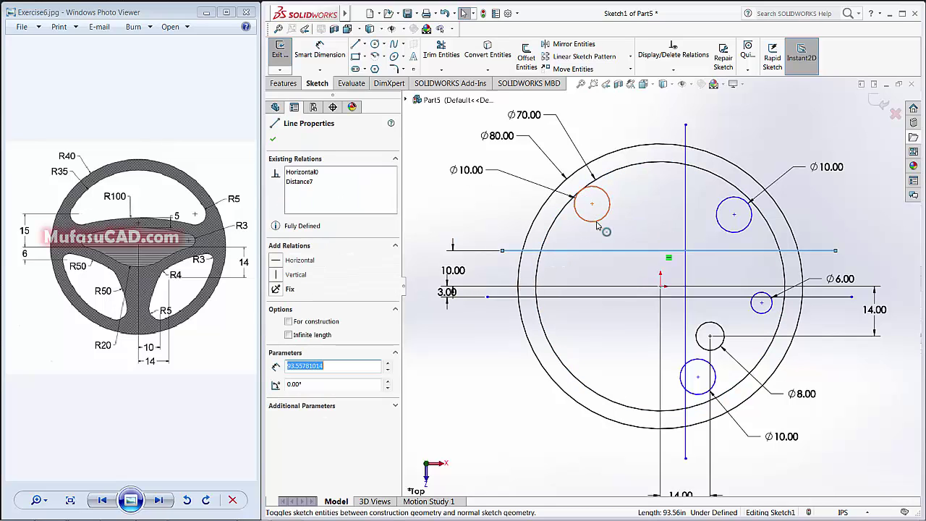
left_click(596, 226, "ctrl")
left_click(284, 310)
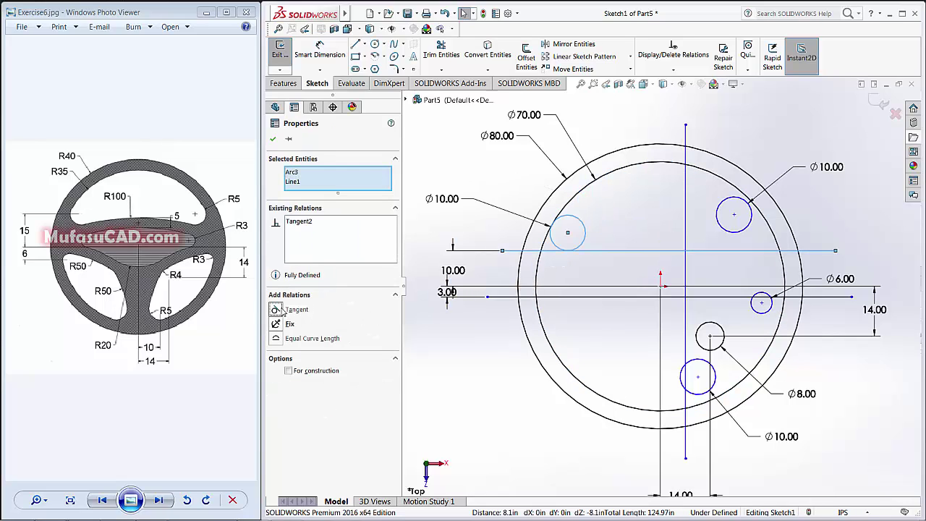
Make the upper-right Ø10 circle tangent to the Ø70 circle and the upper horizontal line.
left_click(769, 233)
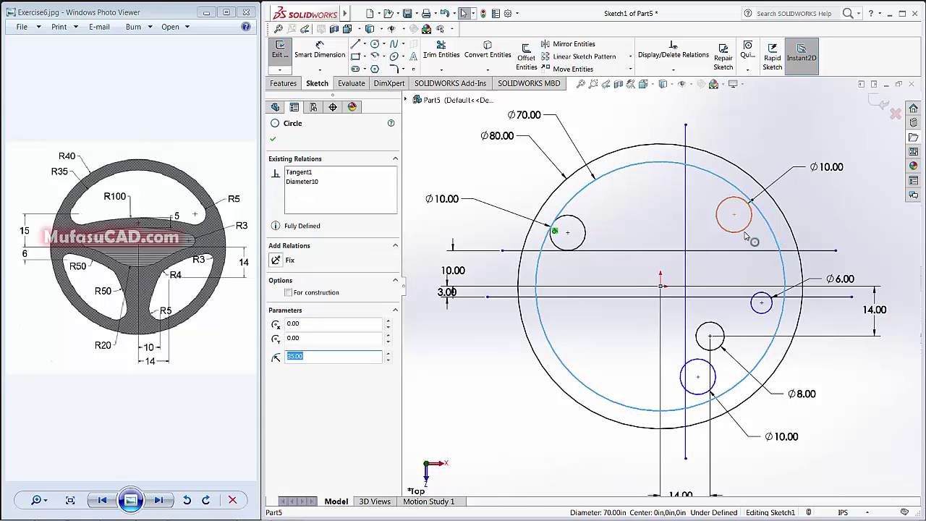
left_click(745, 228, "ctrl")
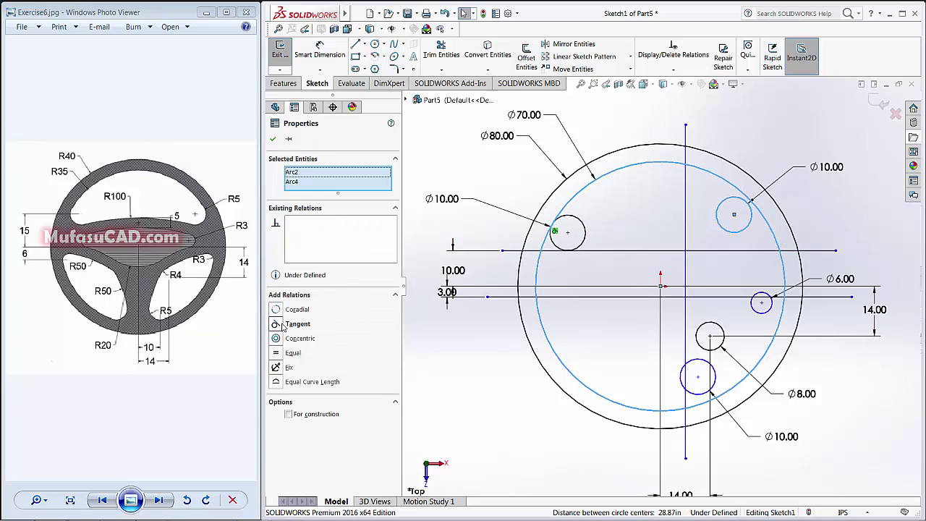
left_click(284, 325)
left_click(759, 251)
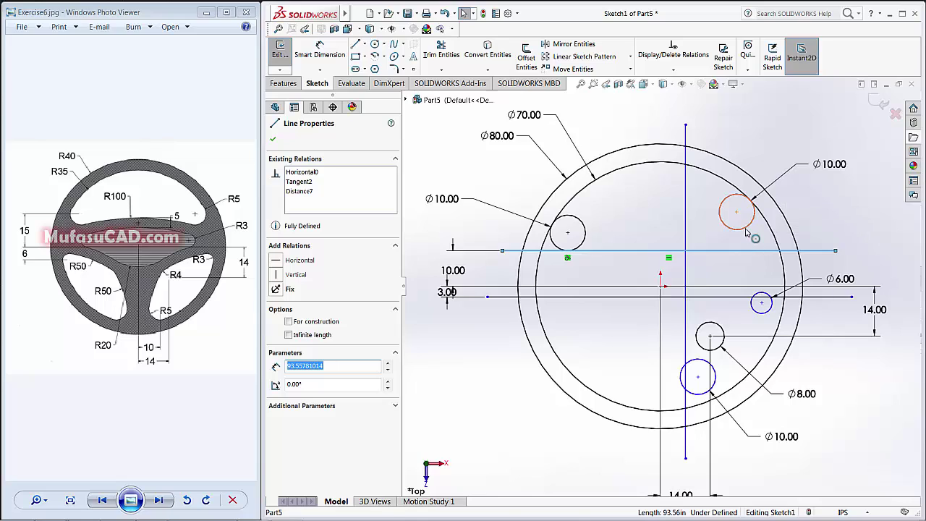
left_click(747, 230, "ctrl")
left_click(278, 309)
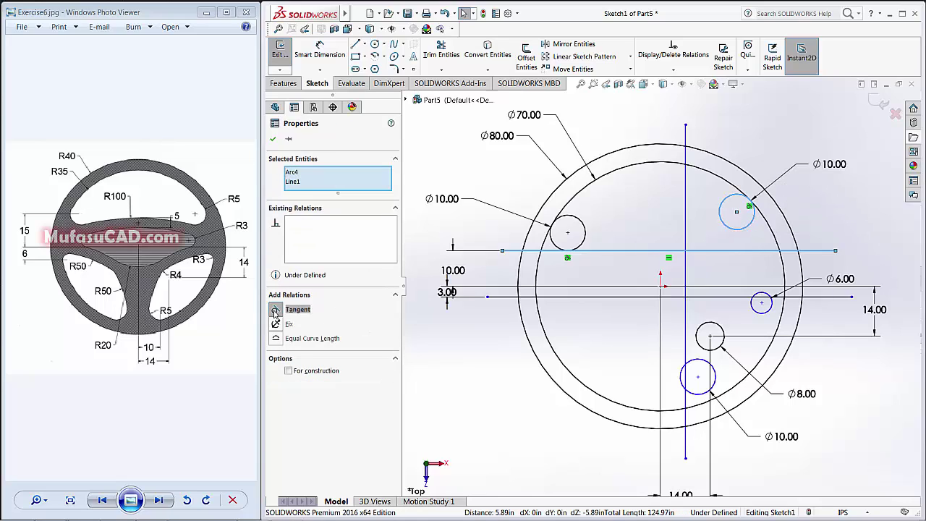
Make the Ø6 circle tangent to the Ø70 circle and the lower horizontal line.
left_click(769, 317)
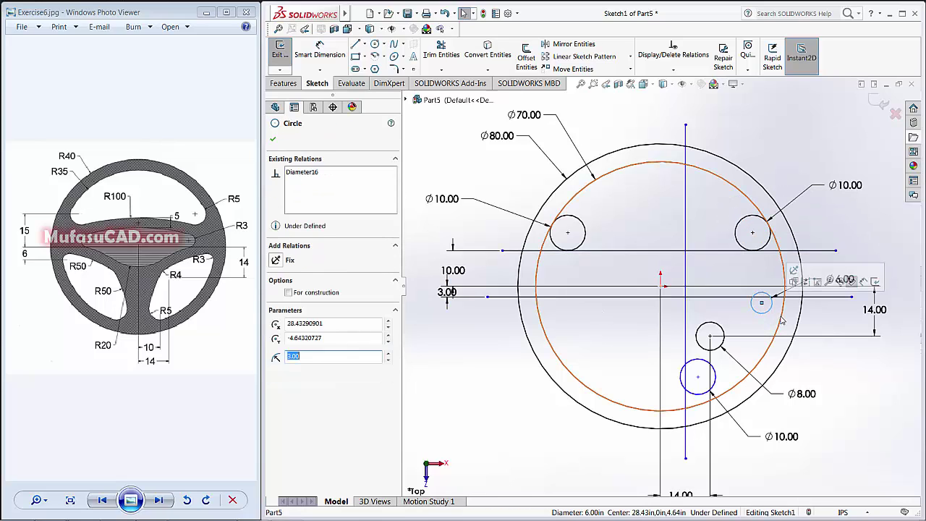
left_click(779, 320, "ctrl")
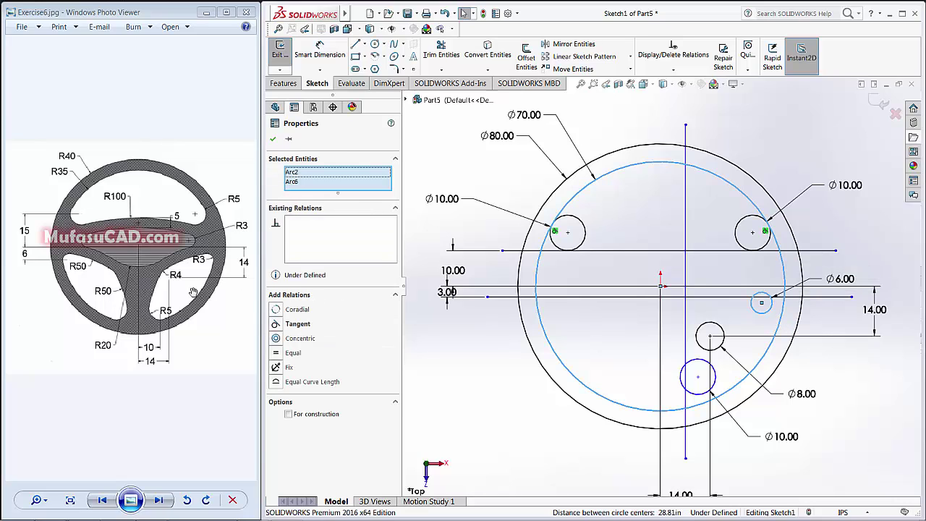
left_click(278, 324)
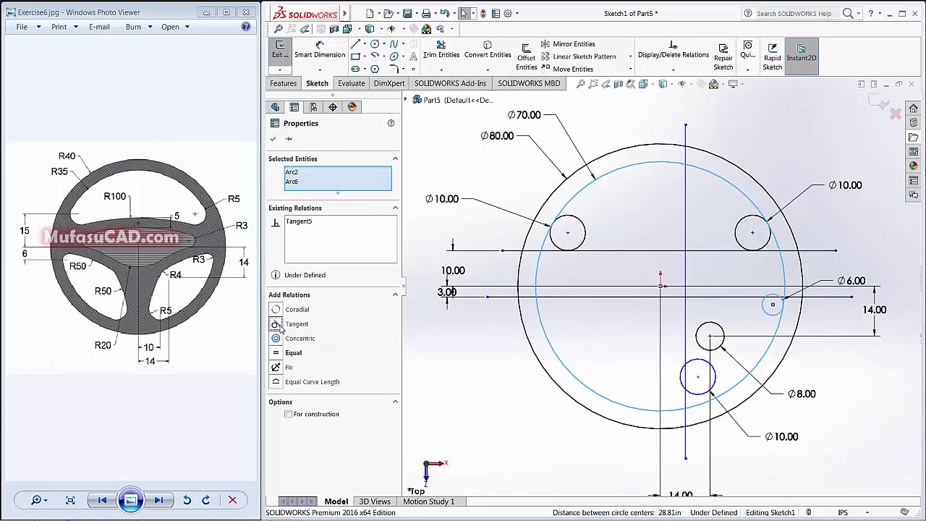
left_click(770, 297)
left_click(769, 314, "ctrl")
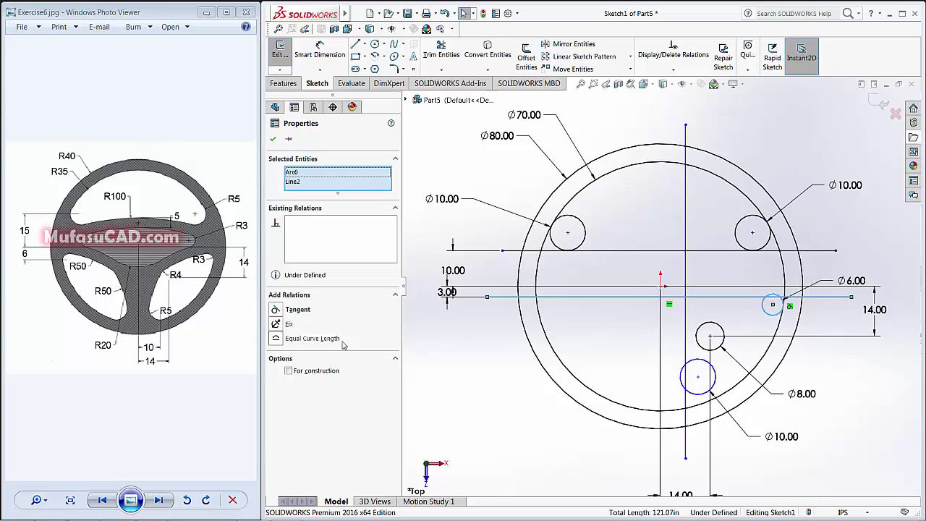
left_click(279, 313)
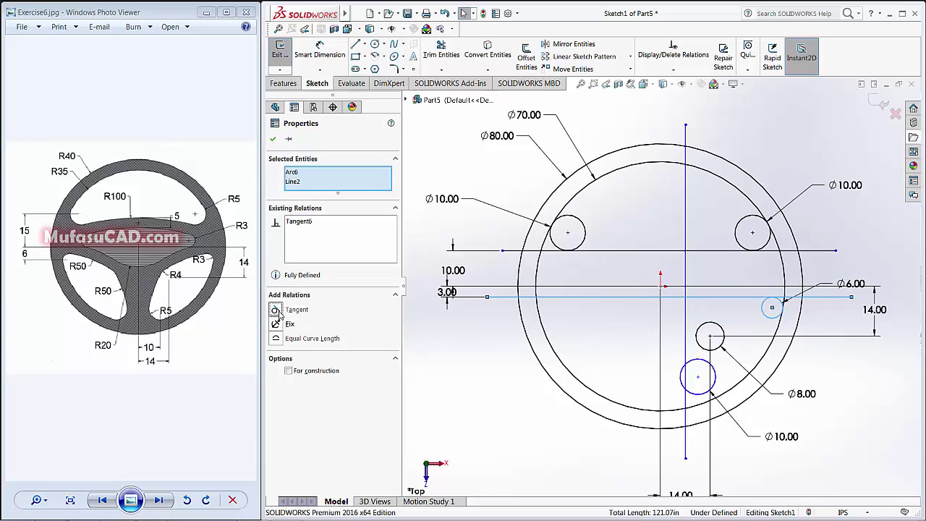
Make the lower Ø10 circle tangent to the vertical line and the Ø70 circle.
left_click(685, 380)
left_click(694, 362, "ctrl")
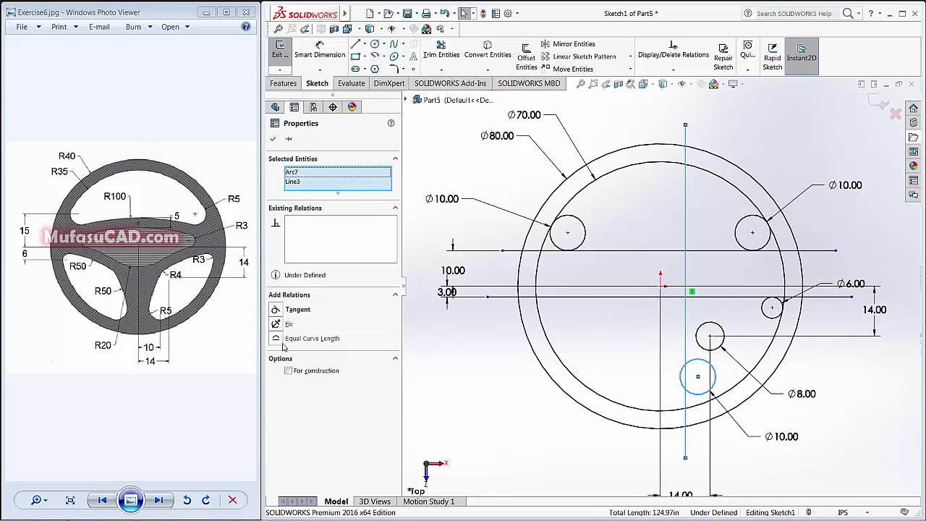
left_click(276, 311)
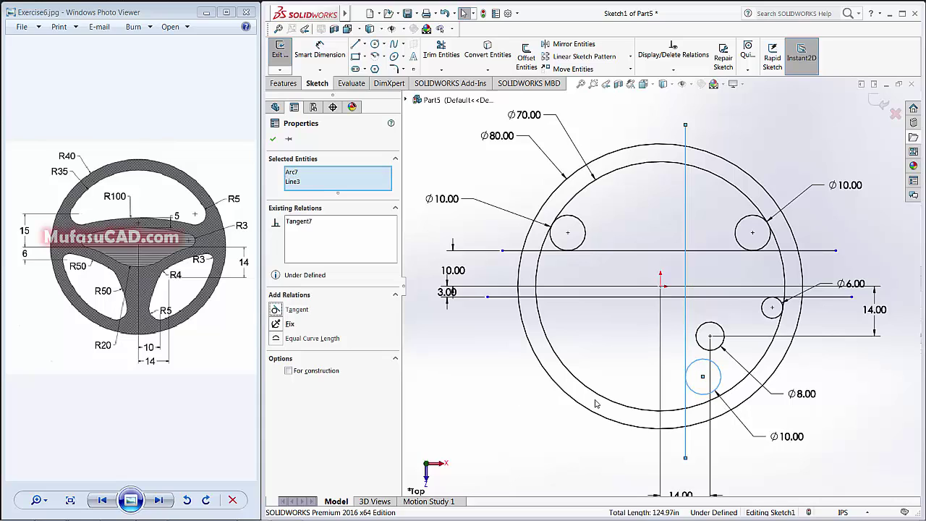
left_click(694, 410)
left_click(700, 394, "ctrl")
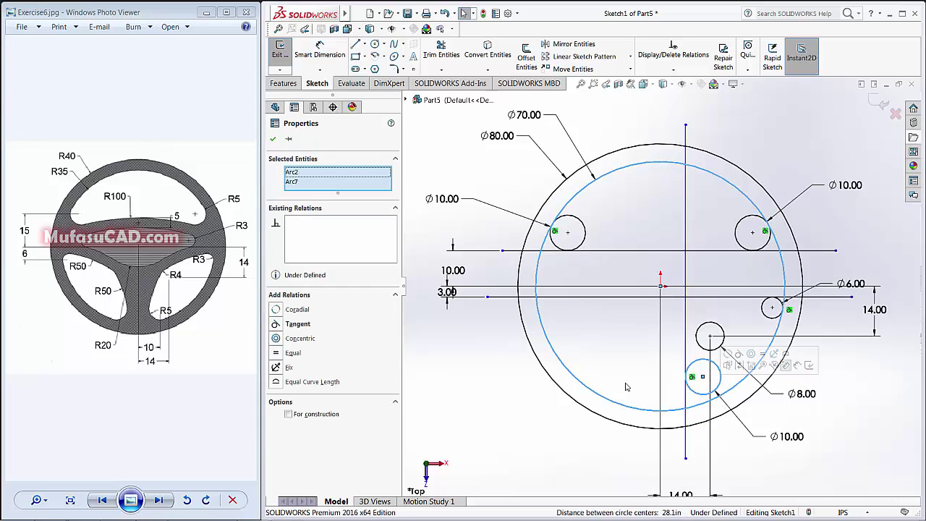
left_click(278, 324)
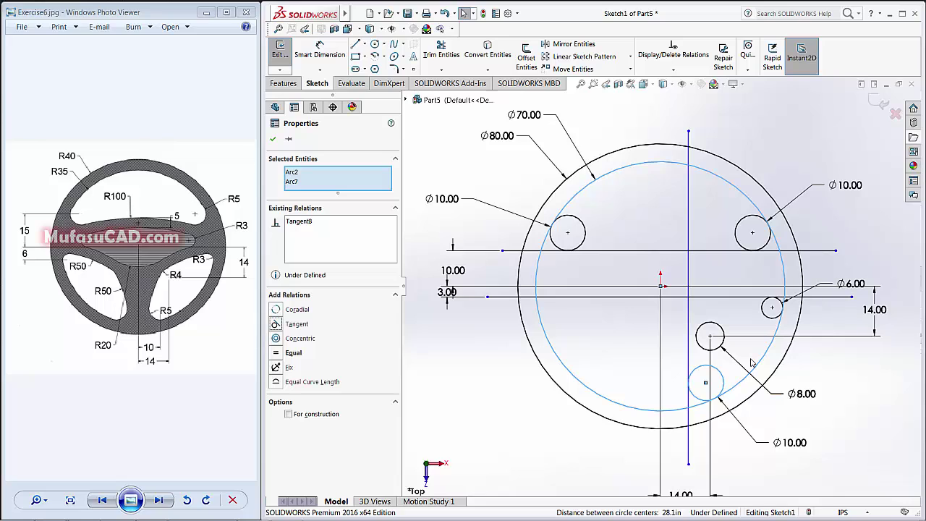
scroll(747, 365, "up", 1)
scroll(748, 382, "up", 1)
scroll(740, 391, "up", 1)
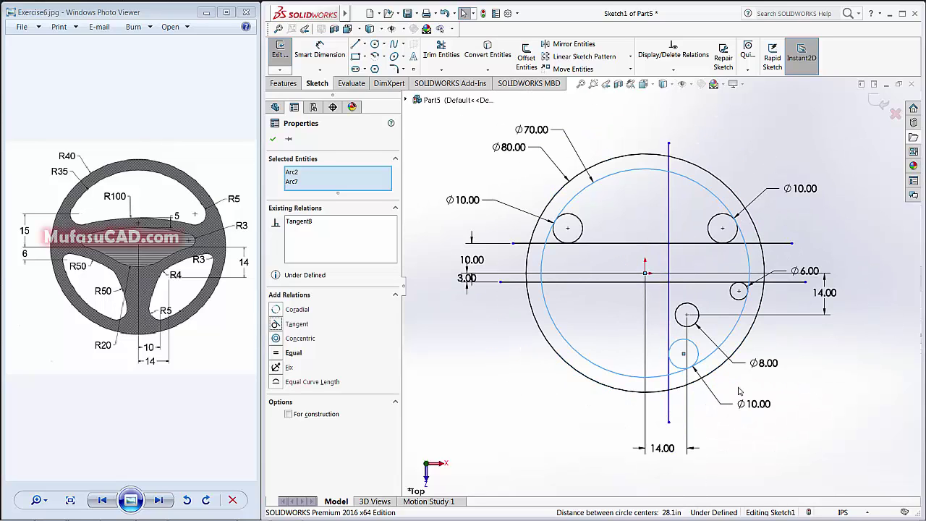
Add a 10.00 horizontal dimension from the origin to the bottom Ø10 circle's centre.
left_click(320, 52)
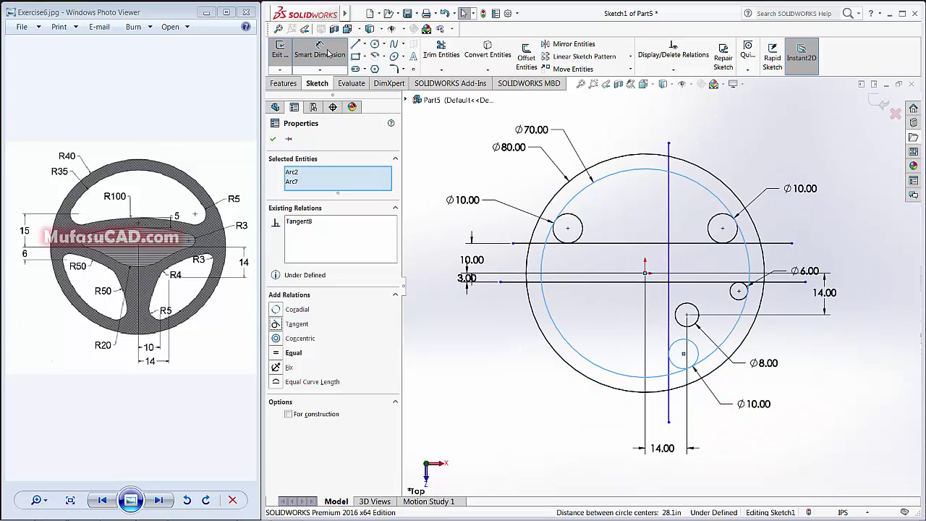
left_click(669, 354)
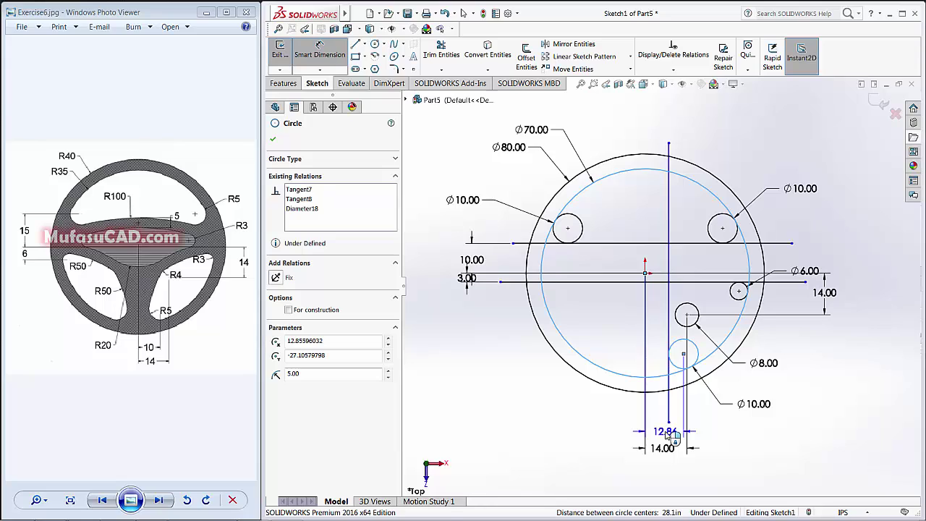
left_click(668, 432)
type("10")
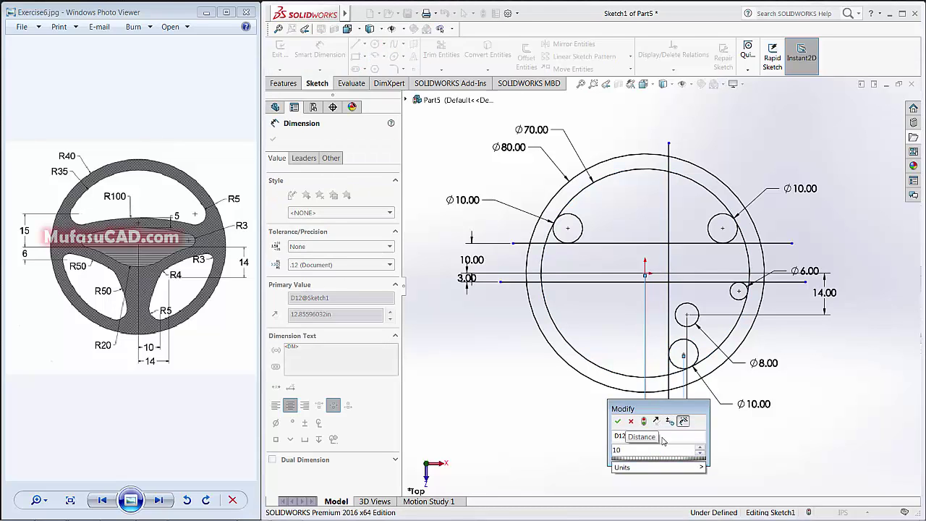
key("Return")
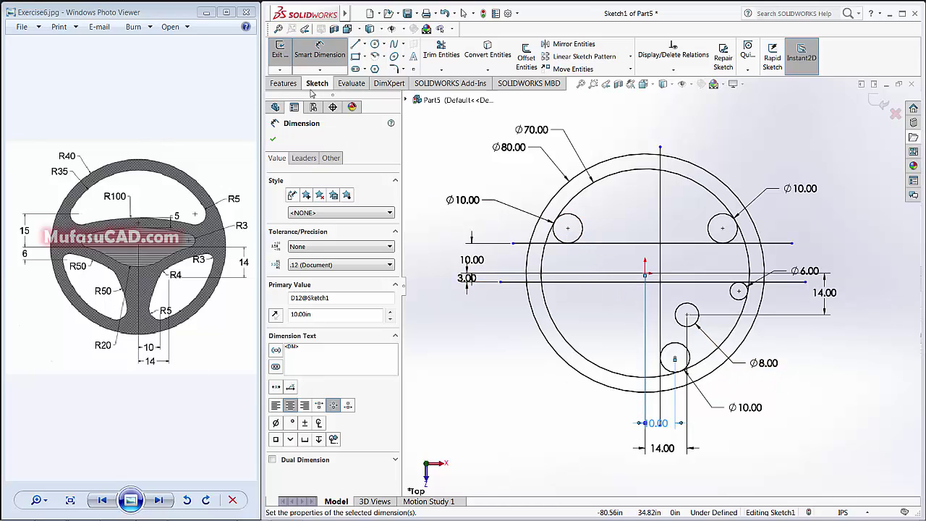
left_click(273, 138)
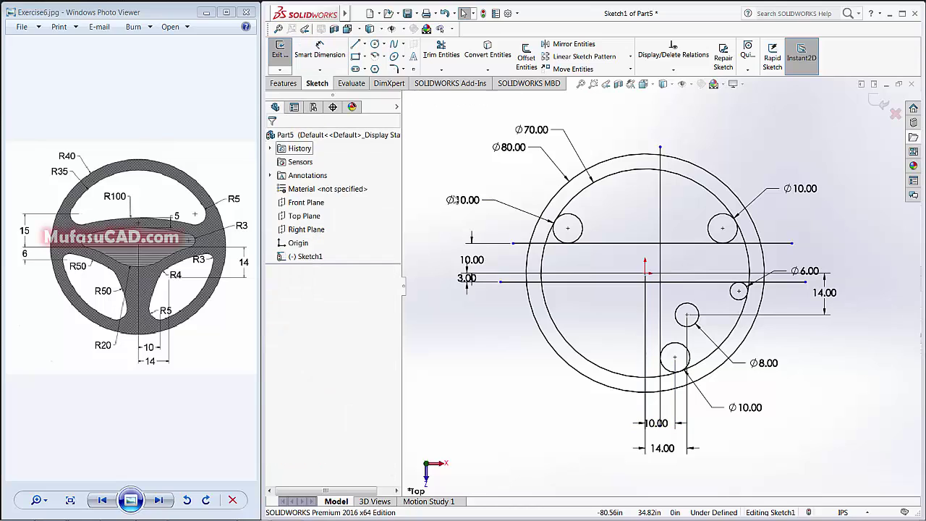
Delete the vertical and two horizontal reference lines along with their 10.00 and 3.00 dimensions.
left_click(660, 237)
key("Delete")
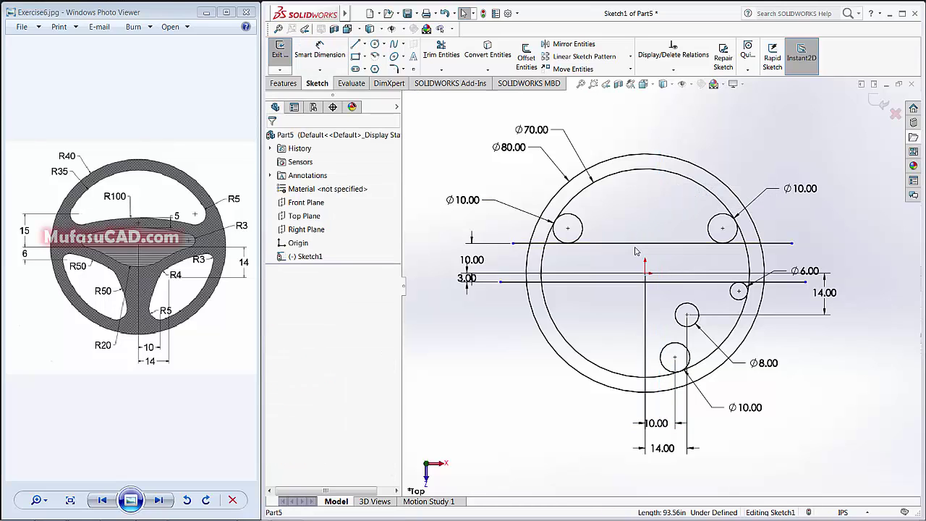
left_click(636, 243)
key("Delete")
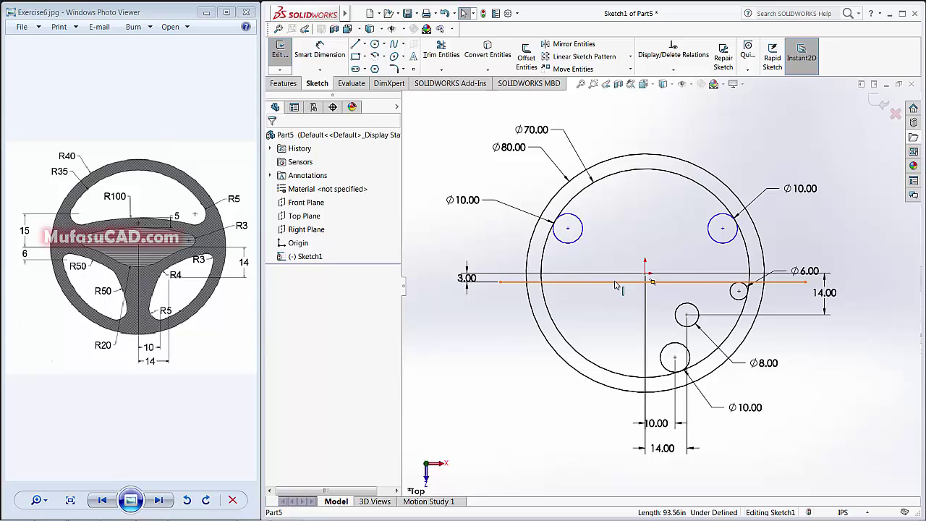
left_click(622, 281)
key("Delete")
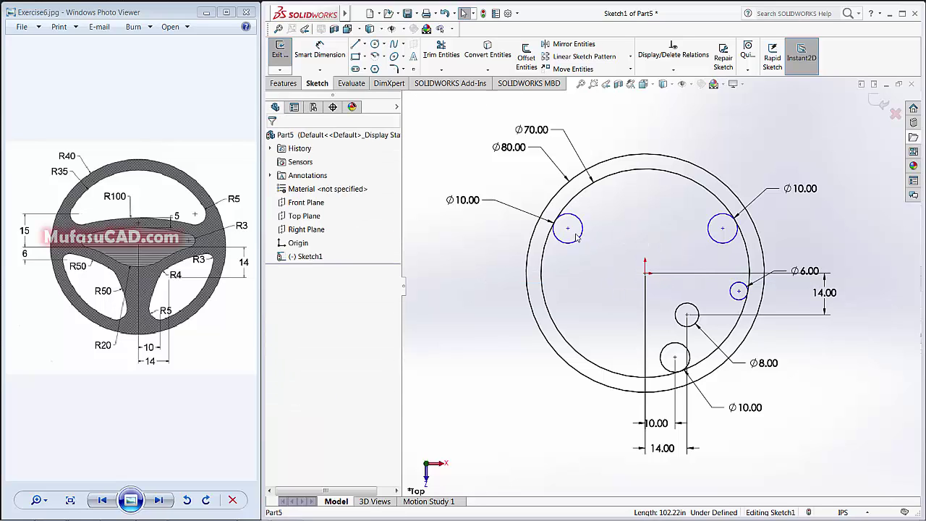
Dimension both upper Ø10 circle centres 15.00 vertically above the origin.
left_click(319, 51)
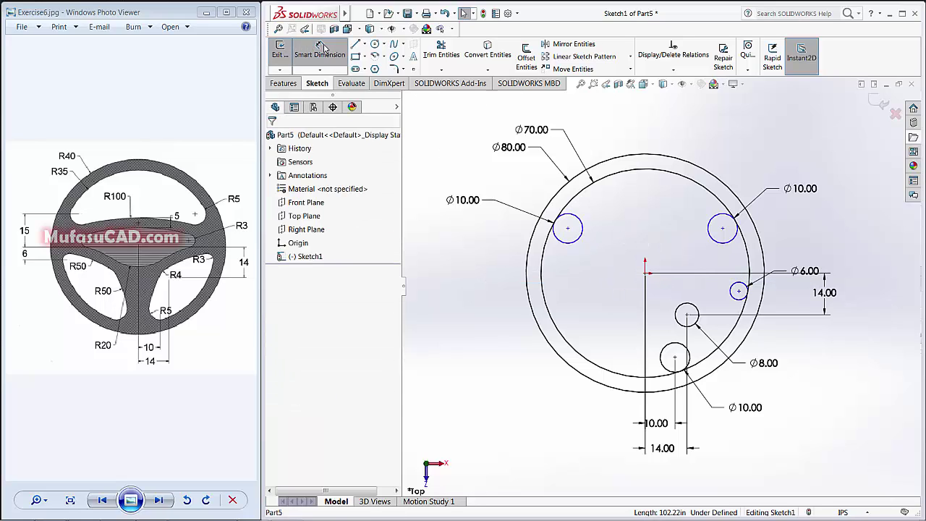
left_click(568, 229)
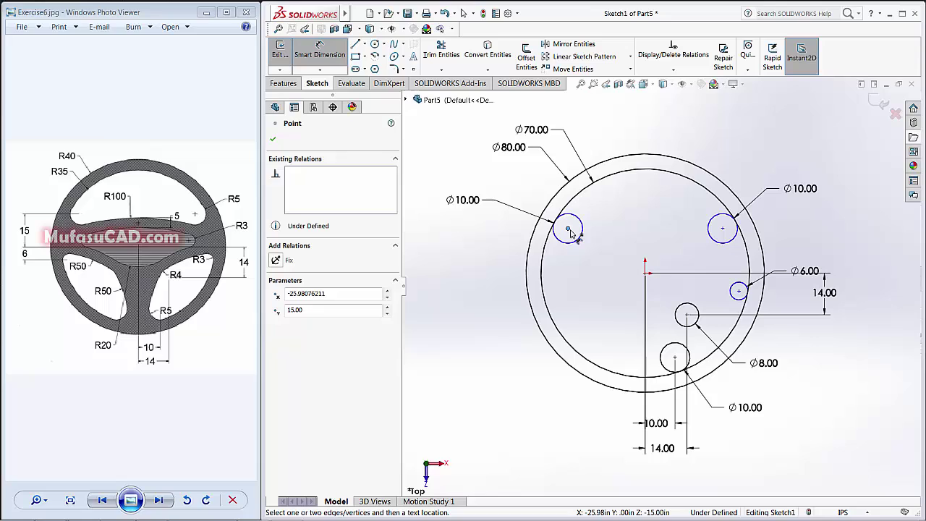
left_click(646, 275)
left_click(478, 254)
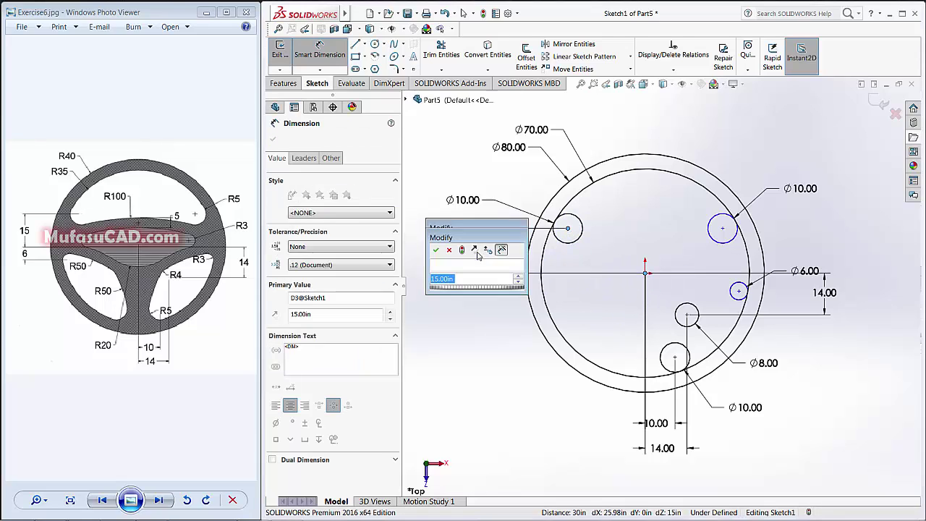
left_click(436, 251)
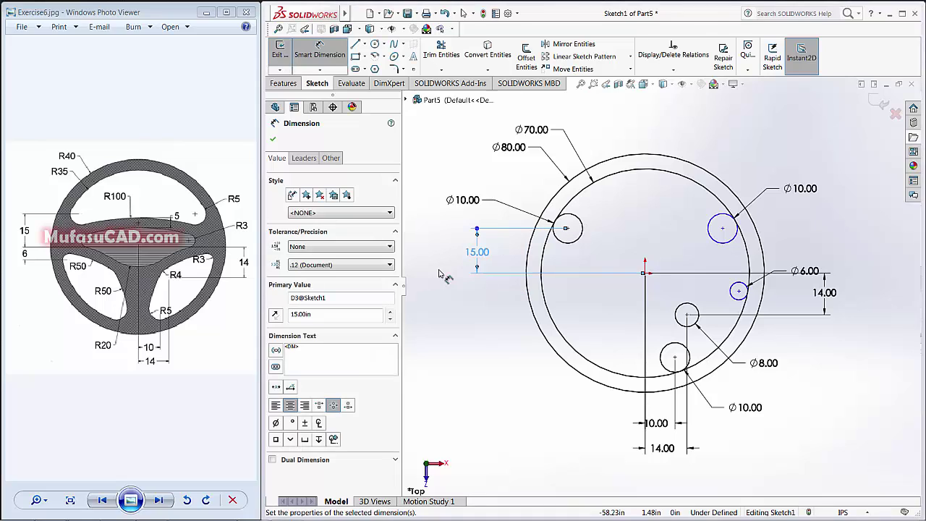
left_click(722, 230)
left_click(646, 274)
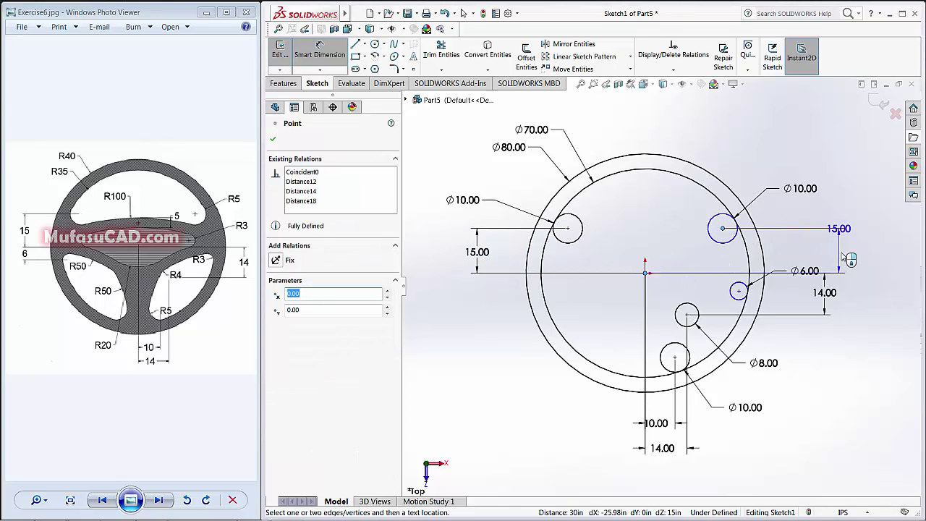
left_click(832, 230)
left_click(802, 247)
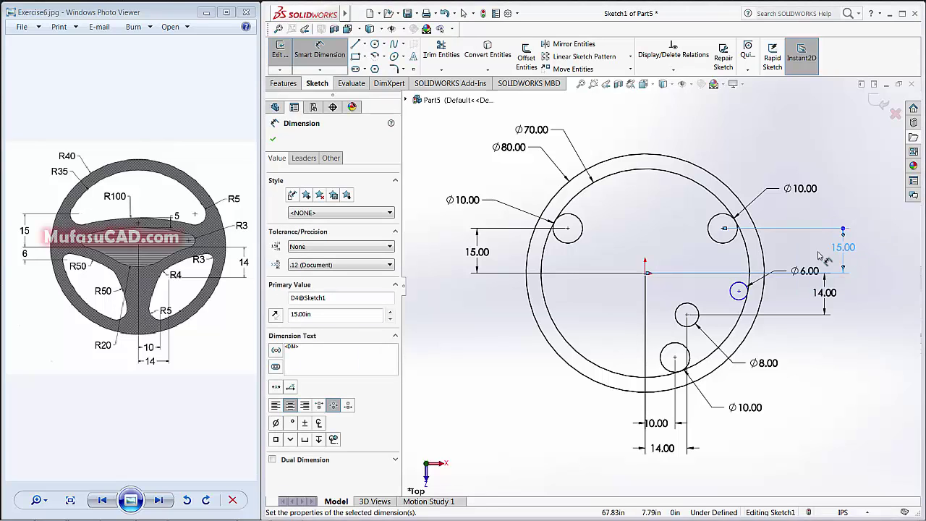
Locate the Ø6 circle's centre 6.00 below the origin and finish dimensioning.
left_click(739, 292)
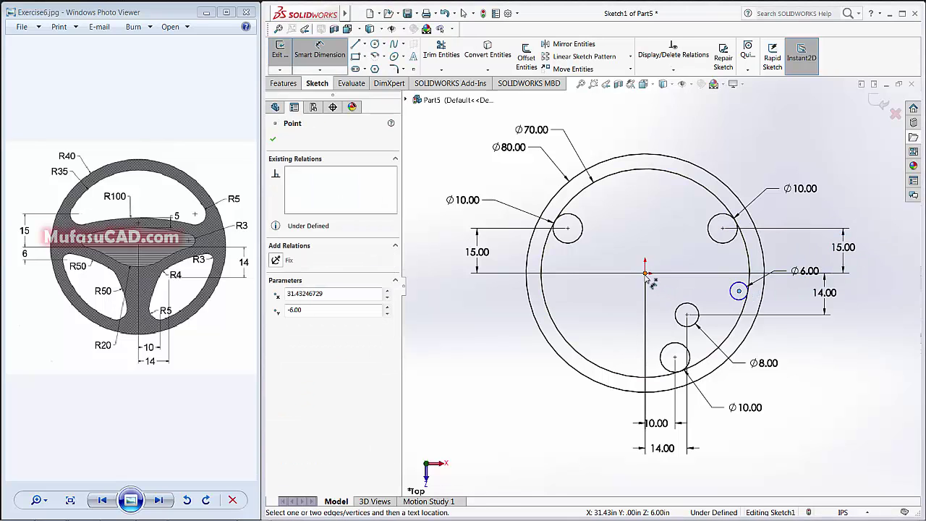
left_click(646, 274)
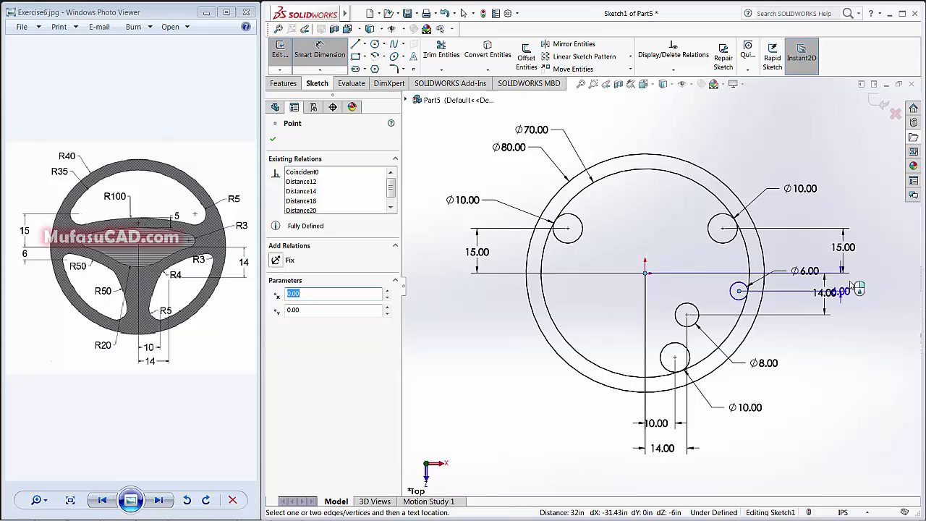
left_click(870, 291)
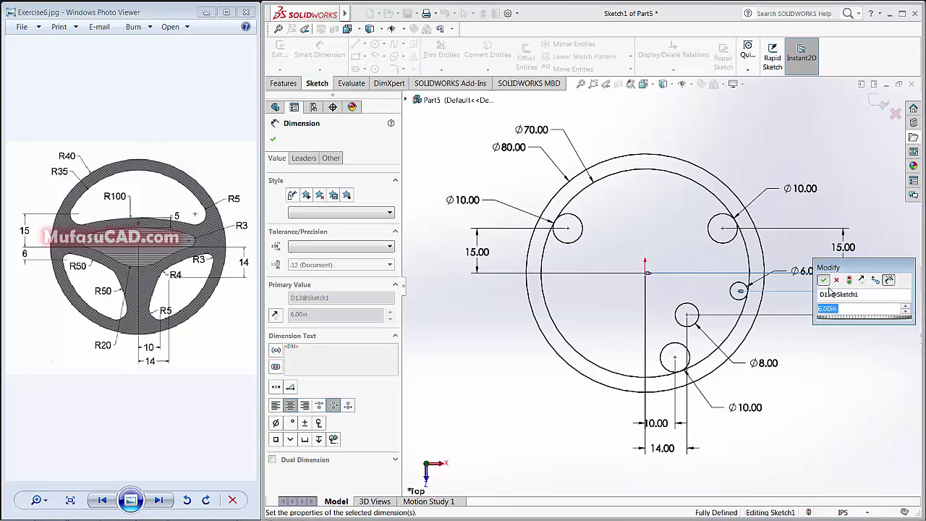
left_click(823, 279)
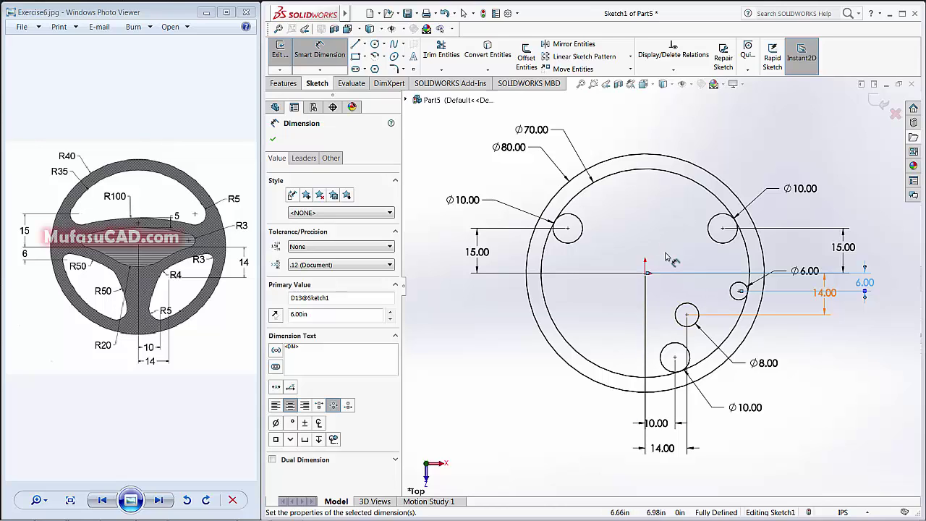
scroll(666, 258, "up", 1)
scroll(665, 261, "up", 2)
scroll(664, 268, "up", 1)
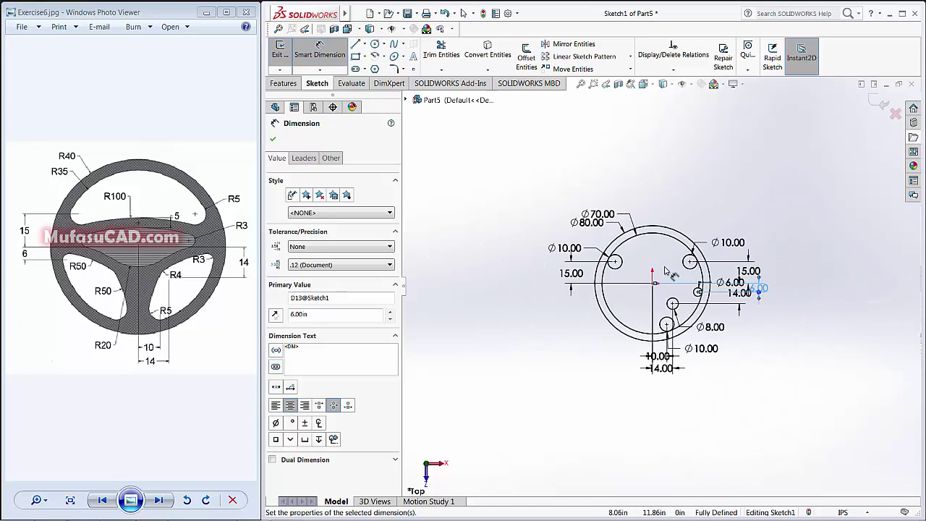
scroll(664, 272, "up", 1)
middle_click_drag(660, 329, 649, 254, "ctrl")
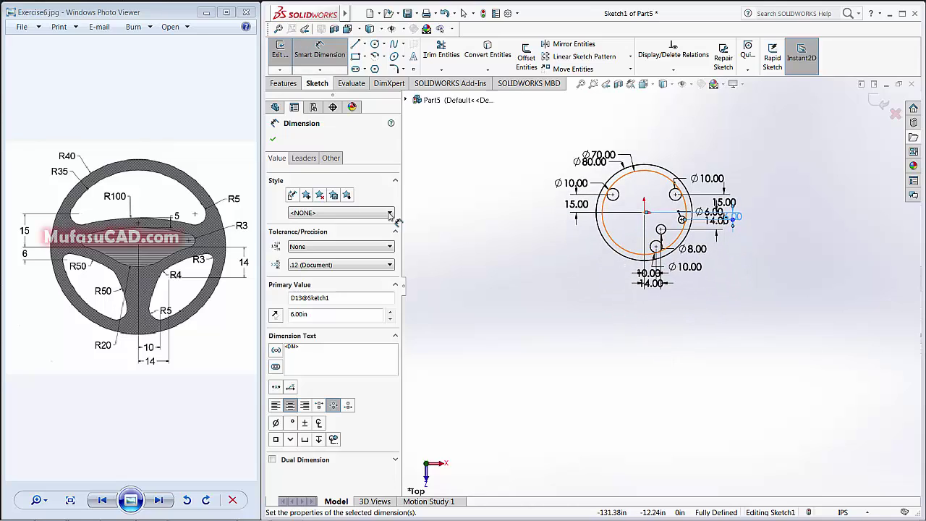
left_click(272, 140)
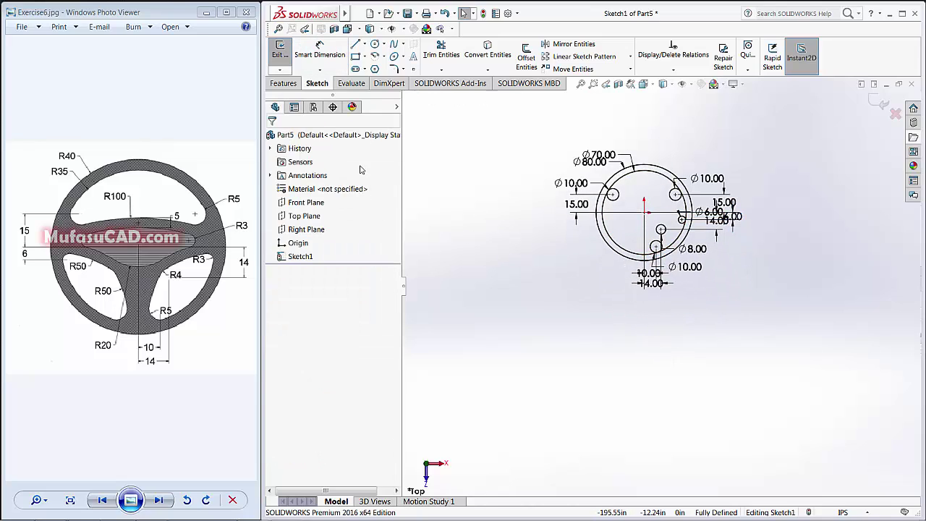
Draw a large circle centred below the origin and dimension its diameter to 200.
left_click(375, 44)
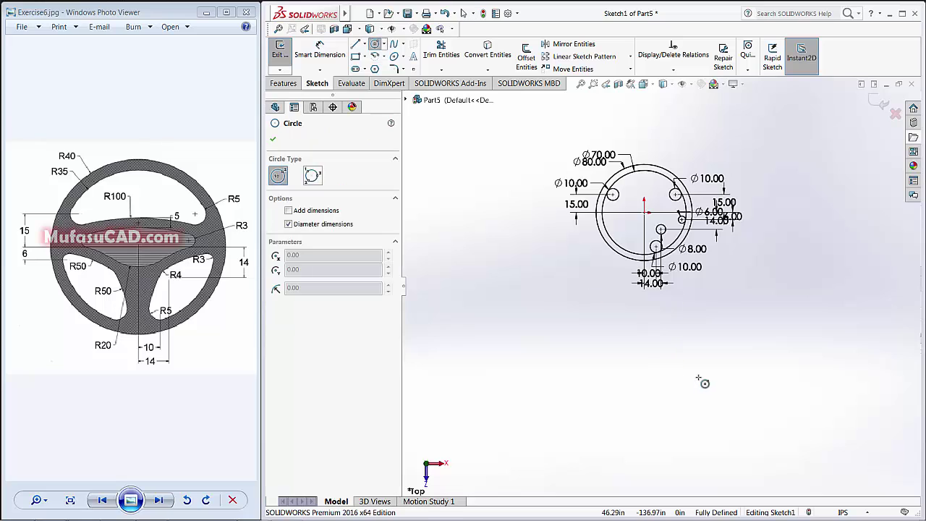
left_click(644, 449)
left_click(643, 324)
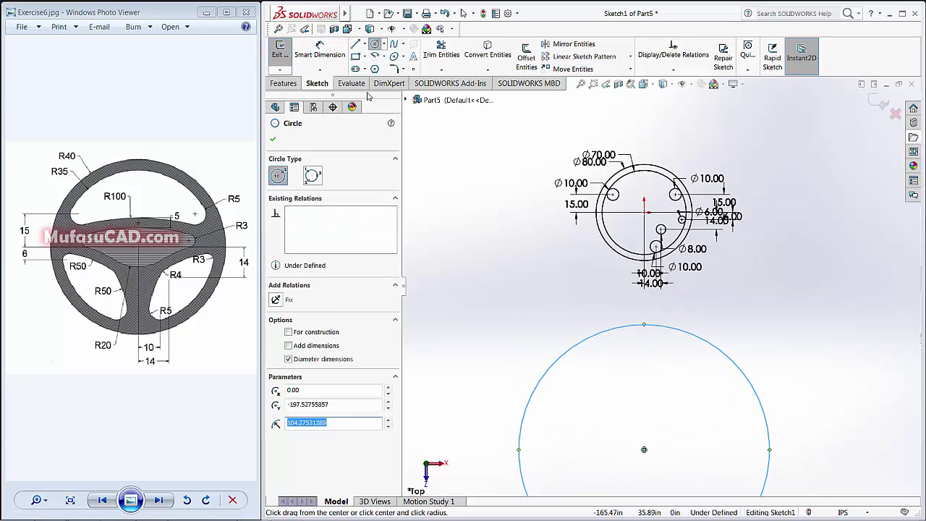
left_click(319, 49)
left_click(576, 346)
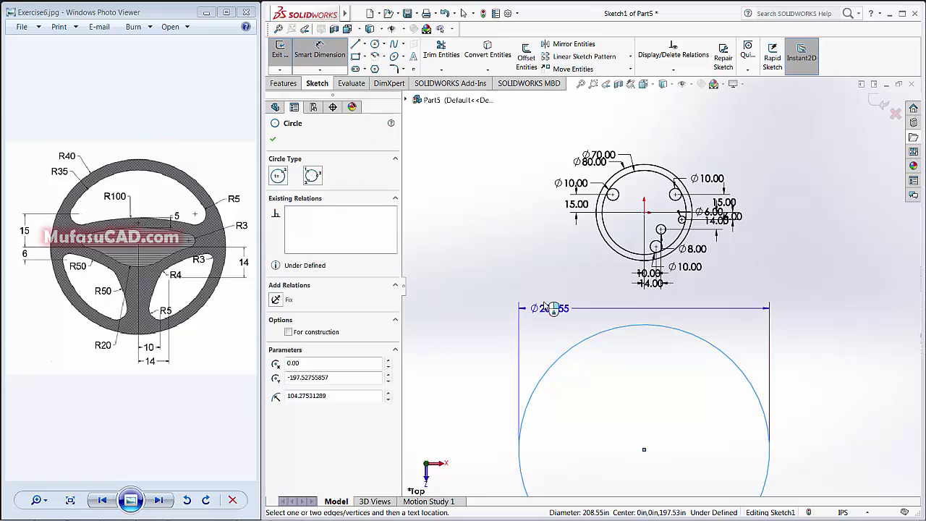
left_click(489, 314)
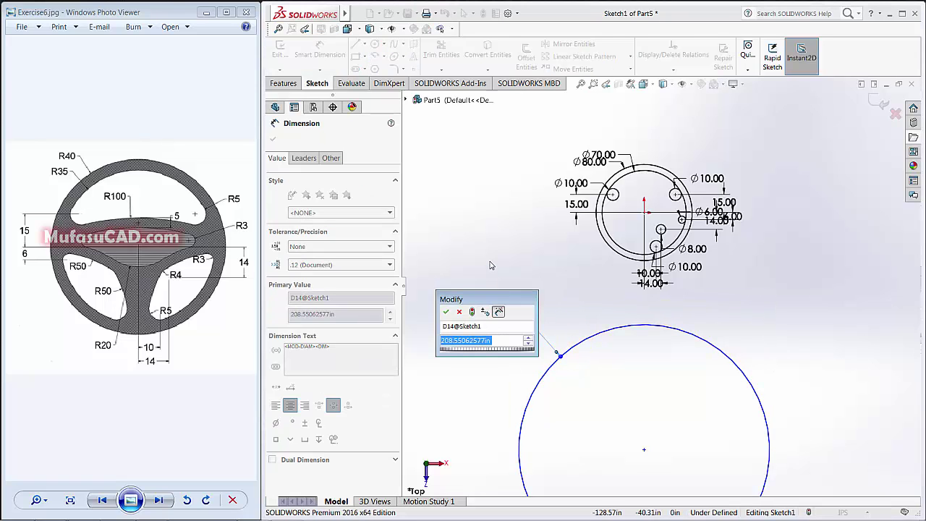
type("200")
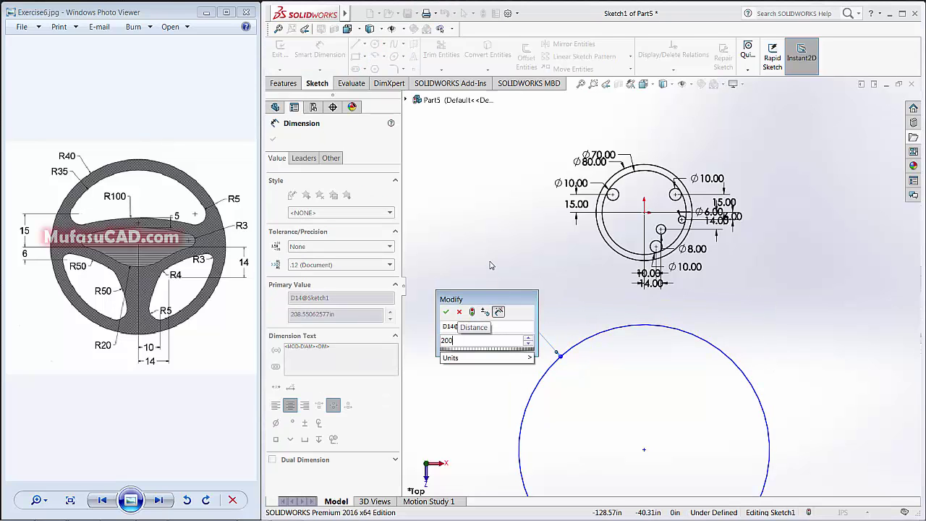
key("Return")
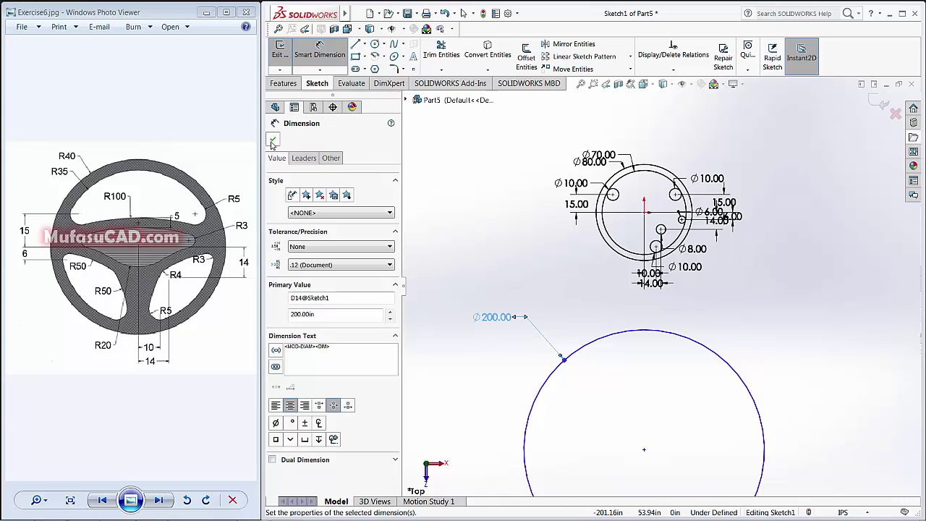
left_click(273, 139)
left_click(658, 330)
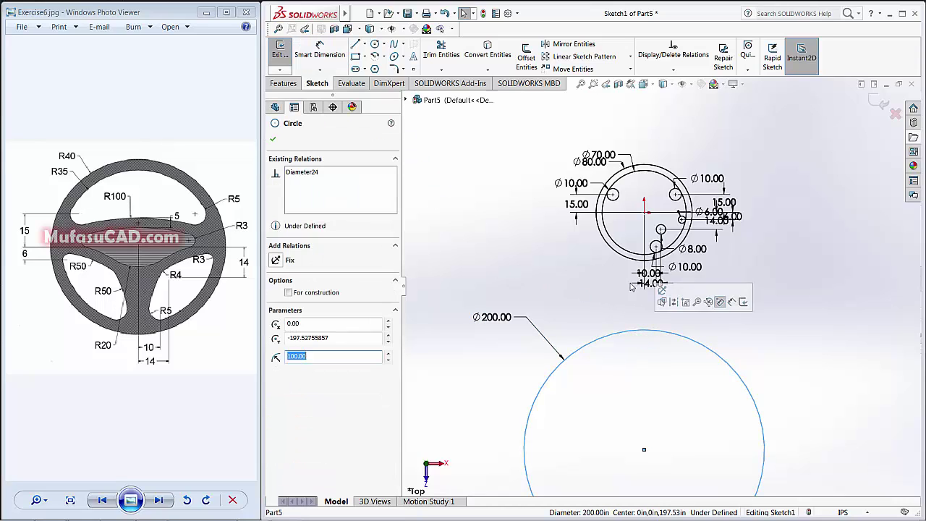
Add Tangent relations between the Ø200 circle and each upper Ø10 circle.
left_click(613, 205, "ctrl")
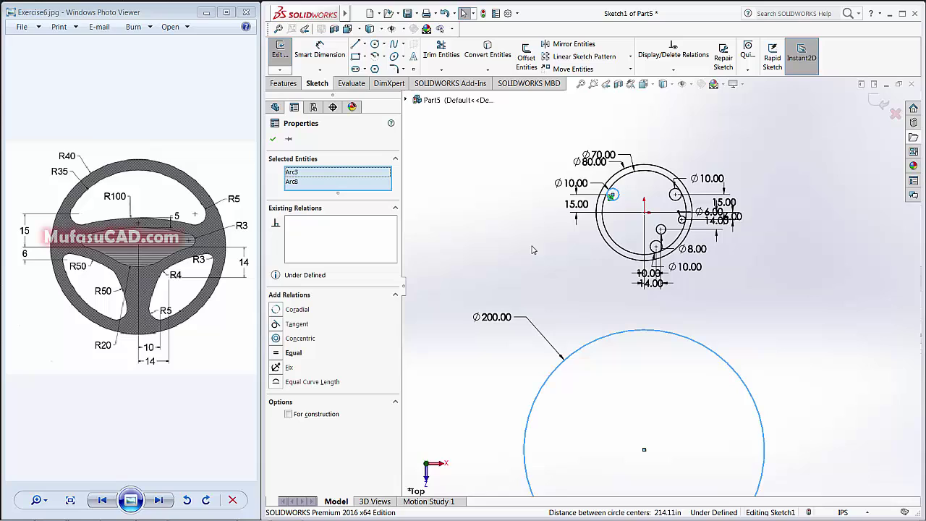
left_click(275, 324)
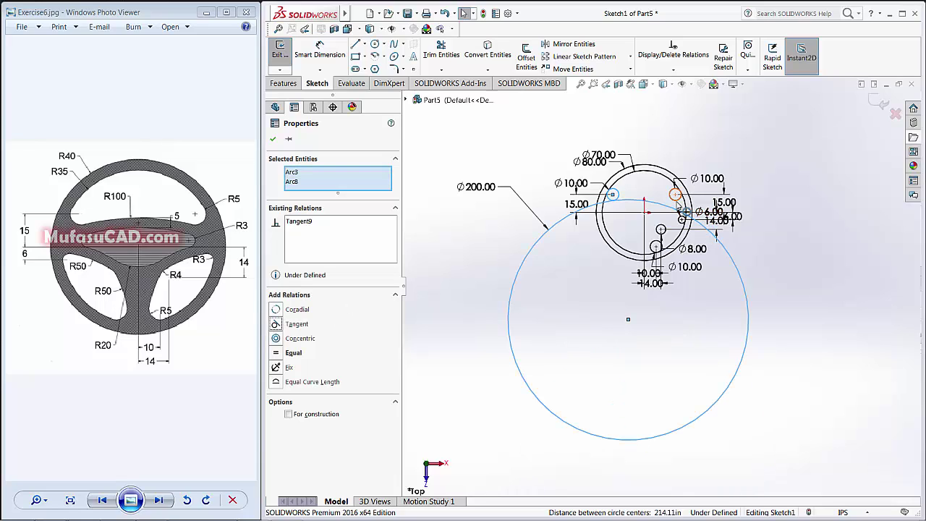
left_click(676, 196)
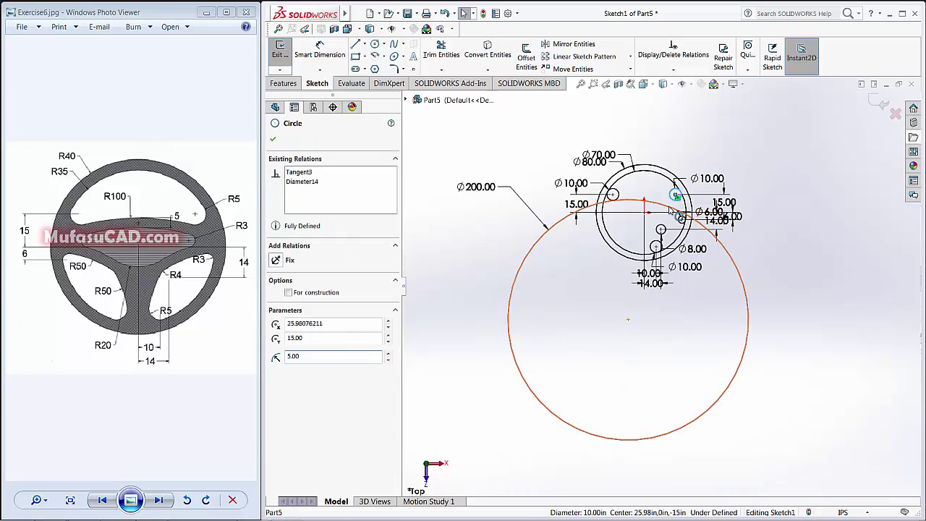
left_click(521, 262, "ctrl")
left_click(281, 324)
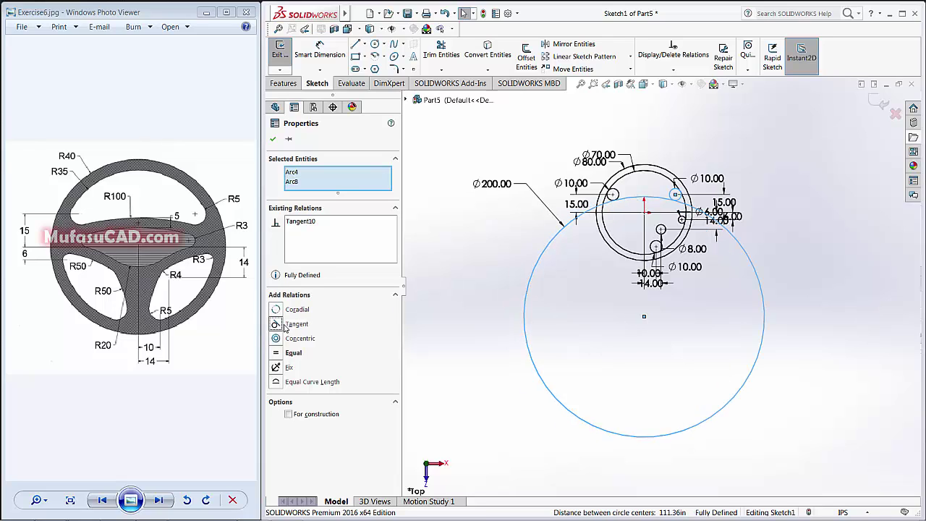
scroll(660, 310, "up", 2)
scroll(660, 309, "down", 4)
scroll(651, 329, "down", 1)
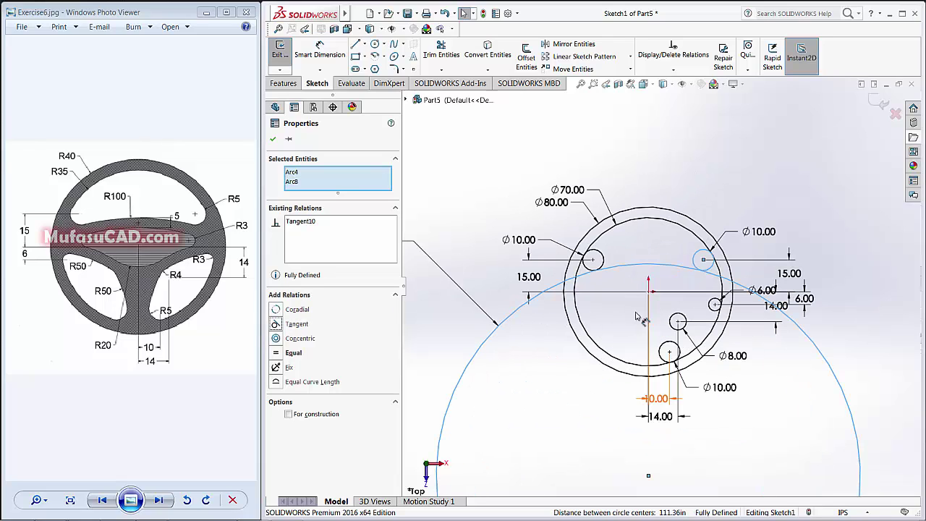
left_click(441, 51)
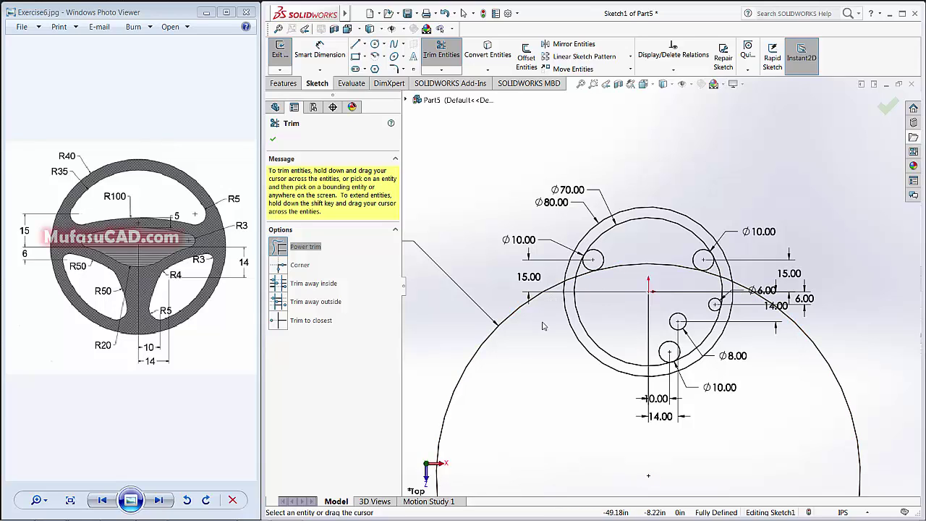
Power-trim away the Ø200 circle's lower portion to leave the upper opening's arc.
left_click_drag(541, 324, 492, 333)
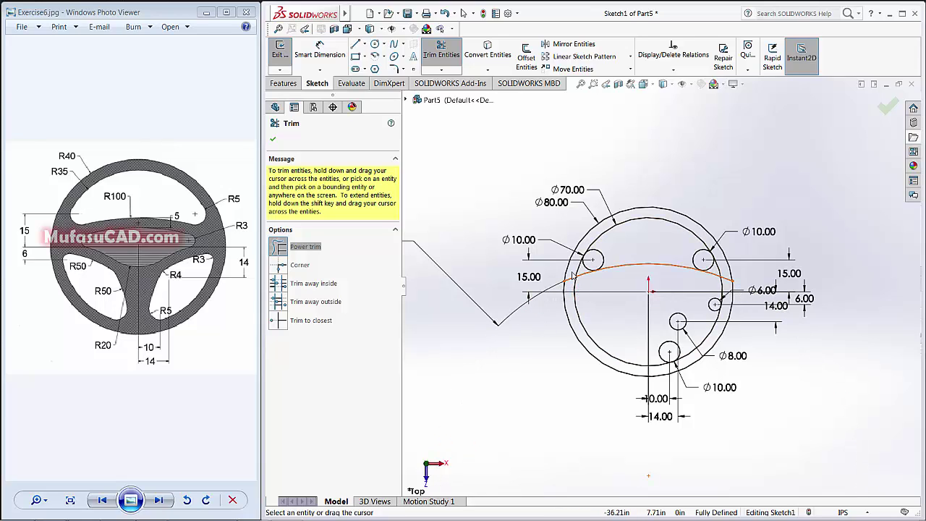
scroll(614, 282, "up", 2)
scroll(600, 260, "down", 3)
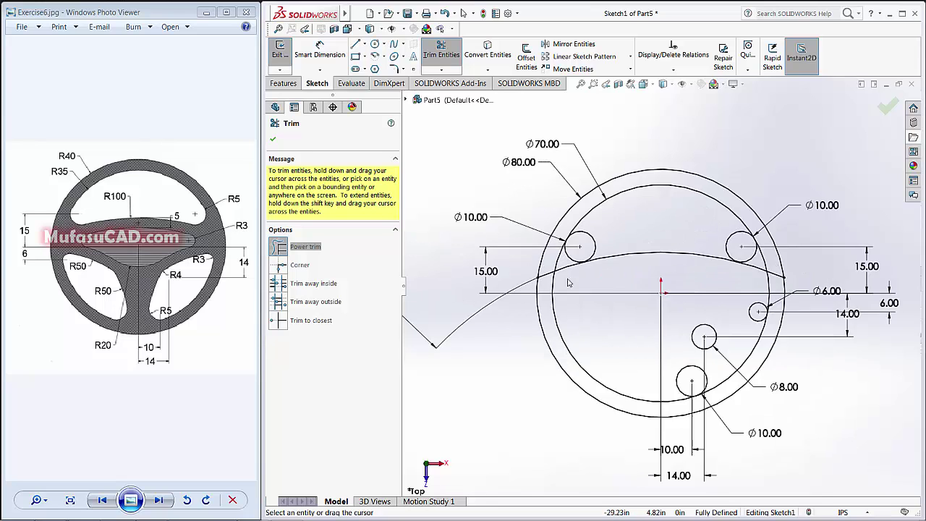
scroll(595, 249, "down", 4)
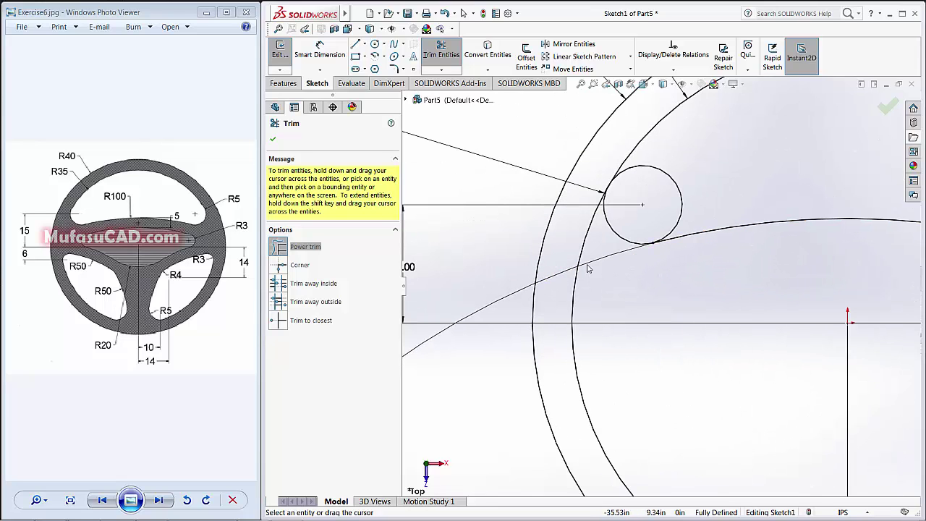
scroll(587, 268, "up", 2)
scroll(695, 287, "up", 2)
scroll(765, 290, "up", 1)
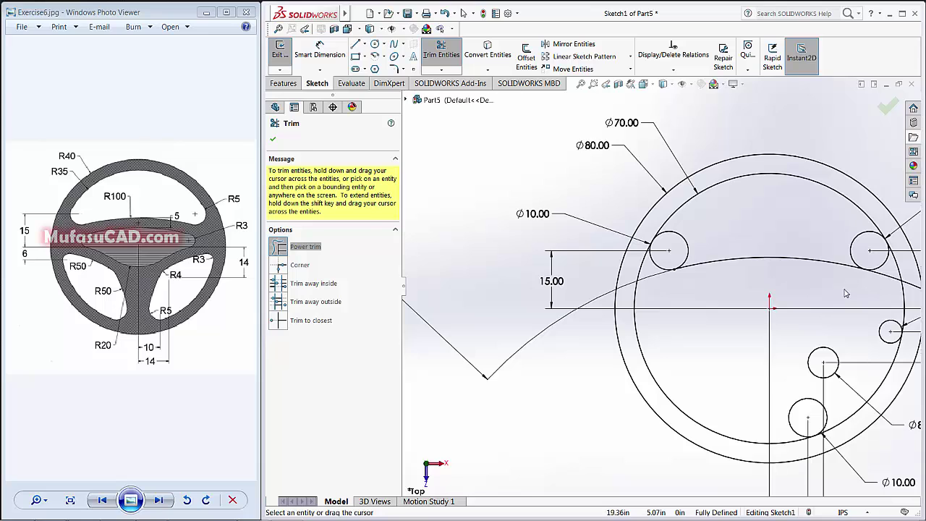
Zoom and pan the view to show the whole steering wheel.
middle_click_drag(844, 293, 698, 282, "ctrl")
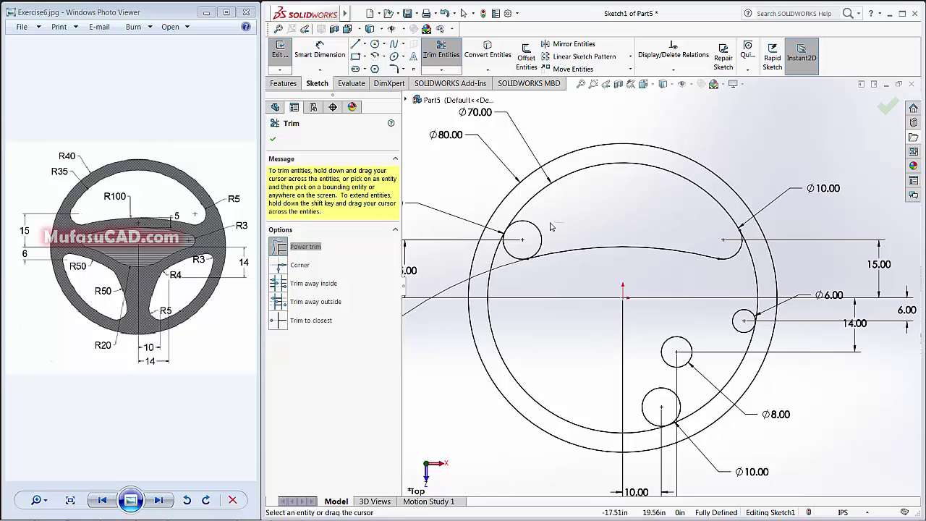
scroll(656, 286, "down", 2)
scroll(637, 307, "up", 2)
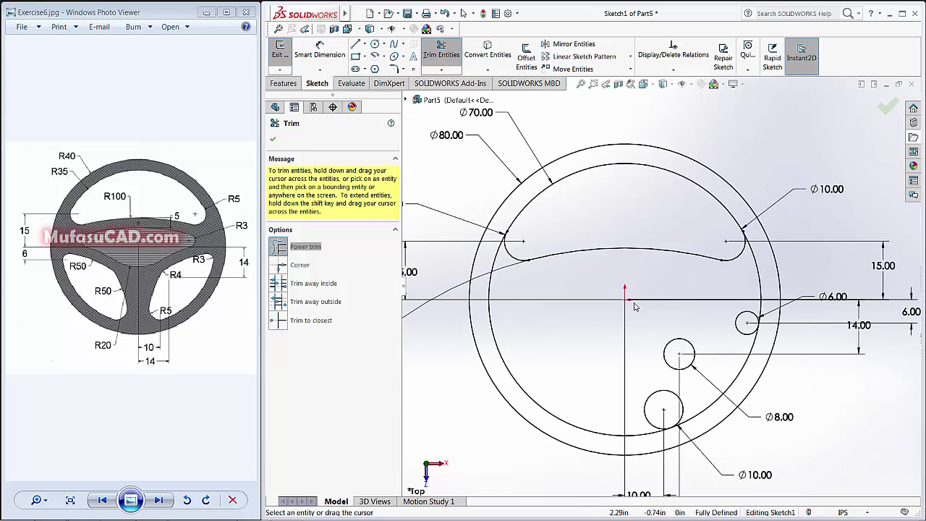
scroll(637, 307, "up", 1)
scroll(634, 309, "down", 1)
scroll(634, 309, "up", 1)
scroll(727, 307, "up", 1)
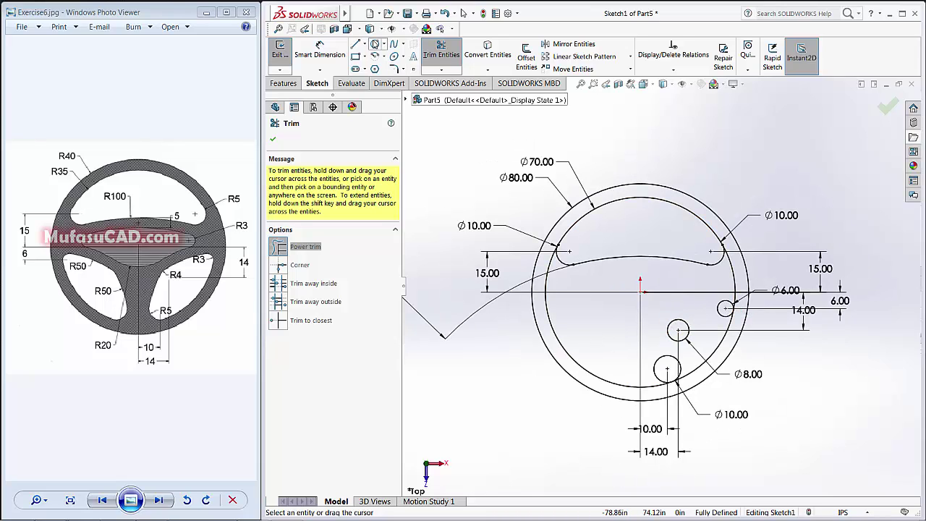
left_click(375, 44)
scroll(732, 379, "down", 1)
scroll(733, 380, "down", 1)
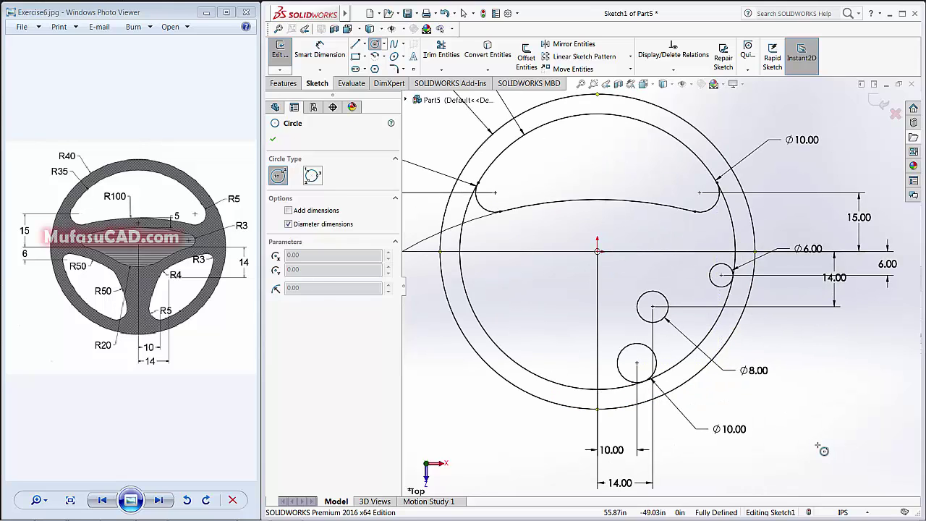
Draw a new circle, set its diameter to 50, and drag it over the lower-right wheel.
left_click_drag(818, 445, 826, 445)
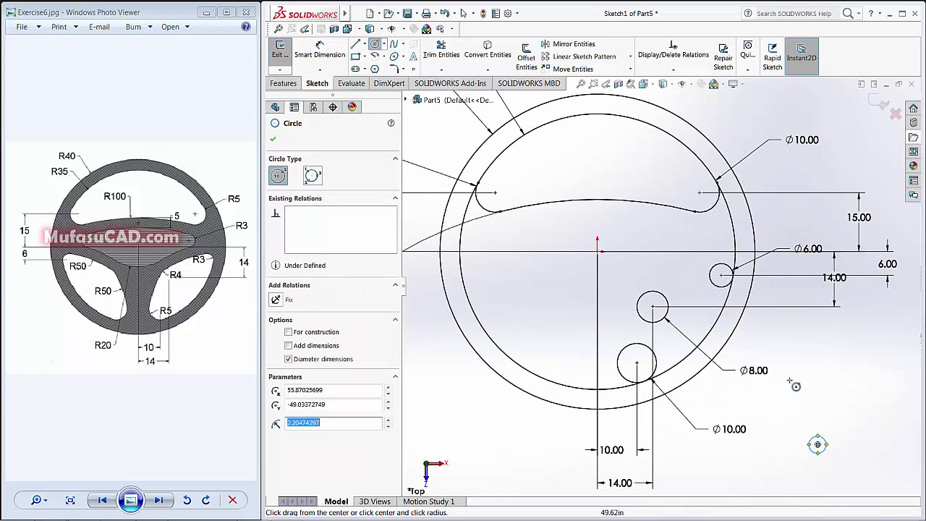
left_click(326, 57)
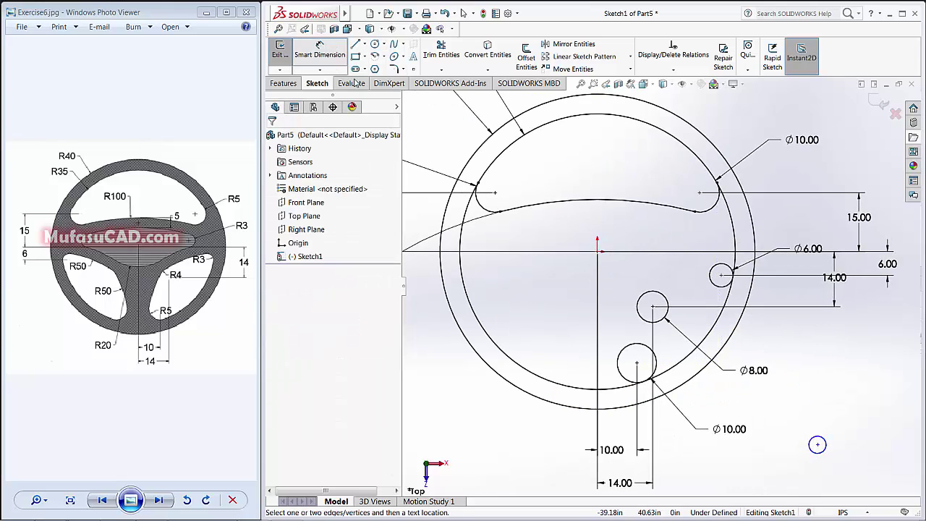
left_click(821, 440)
left_click(815, 391)
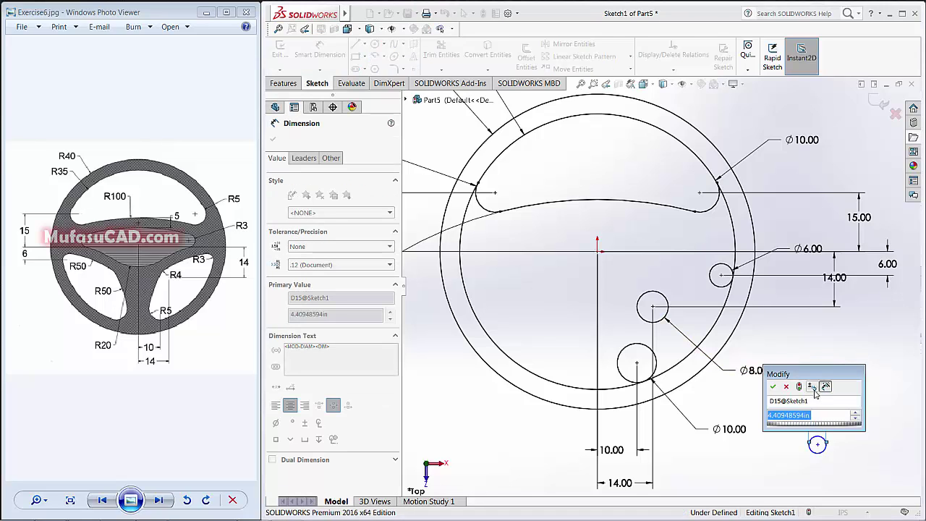
type("50")
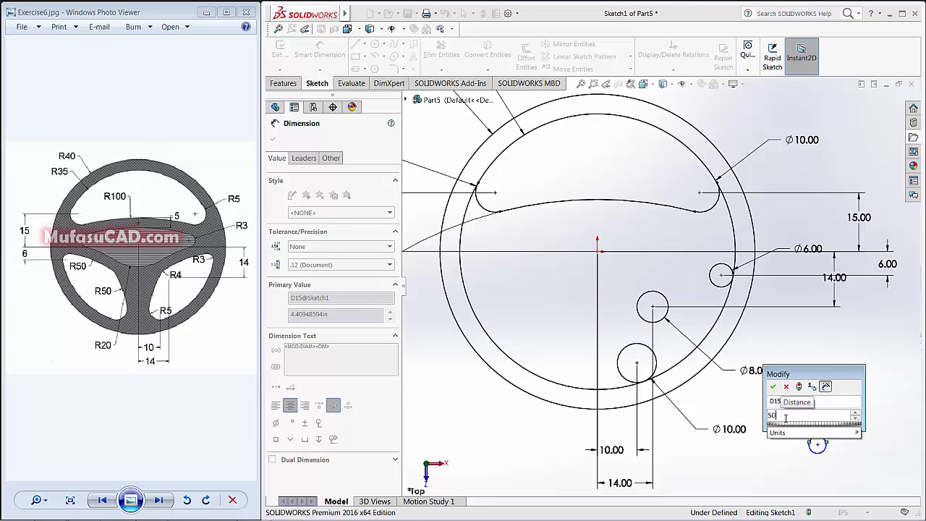
key("Return")
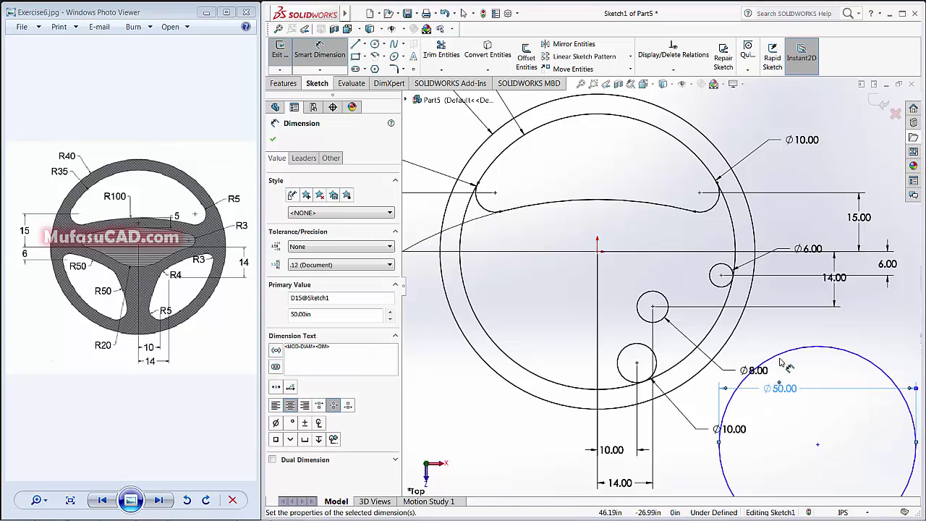
key("Escape")
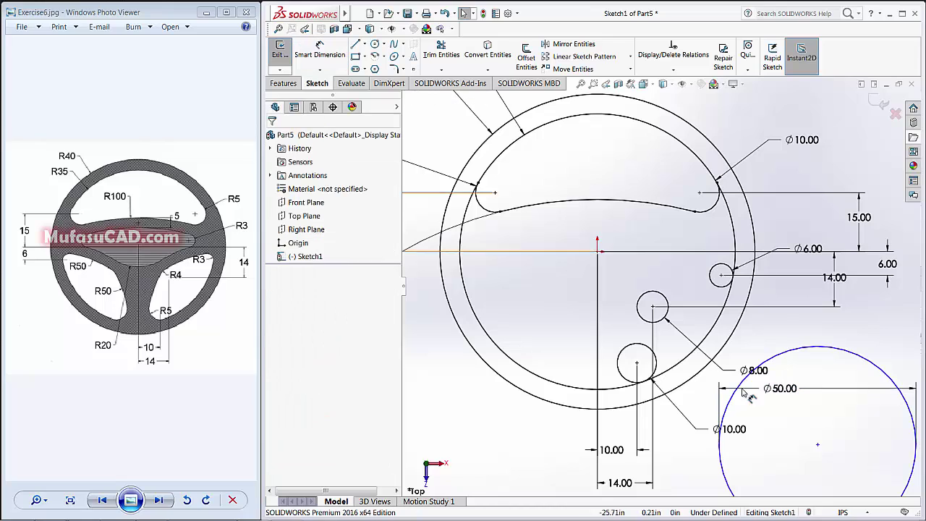
left_click_drag(817, 446, 716, 347)
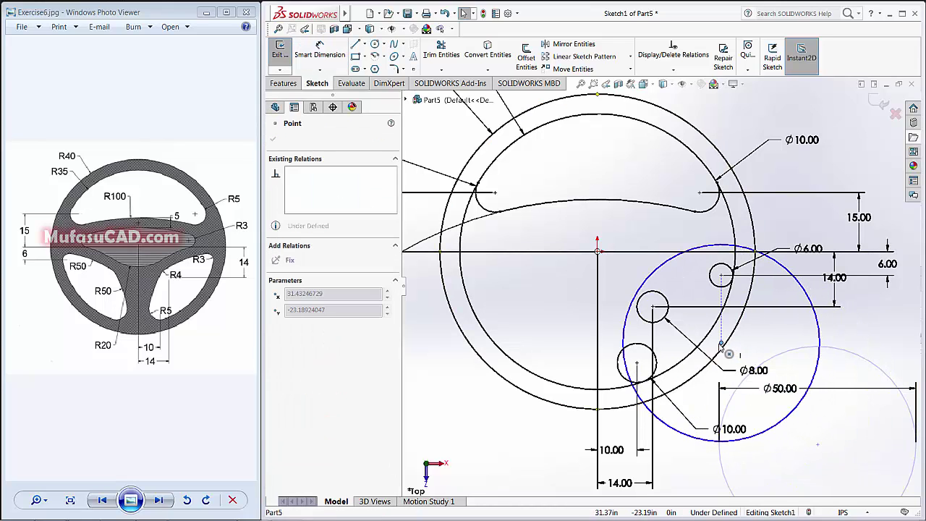
Make the Ø50 circle tangent to the Ø6 circle and to the Ø8 circle.
left_click(689, 254)
left_click(714, 274, "ctrl")
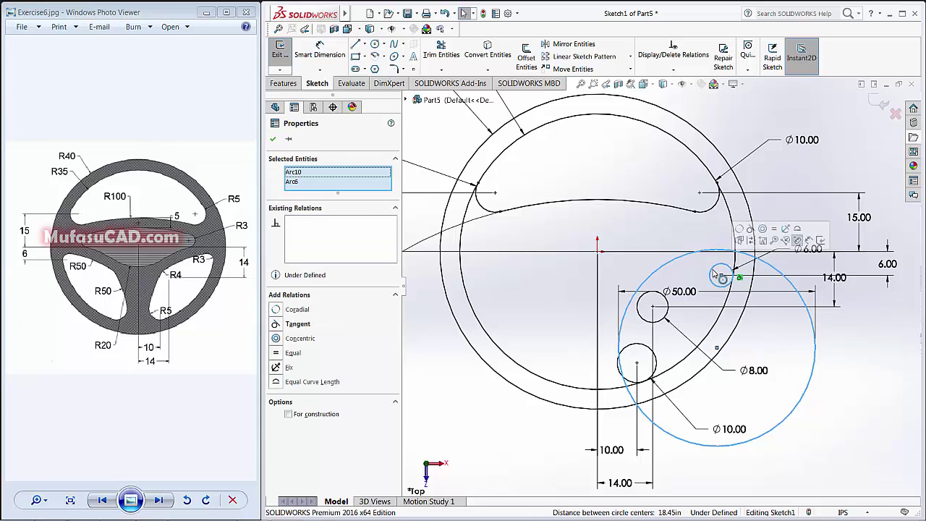
left_click(293, 323)
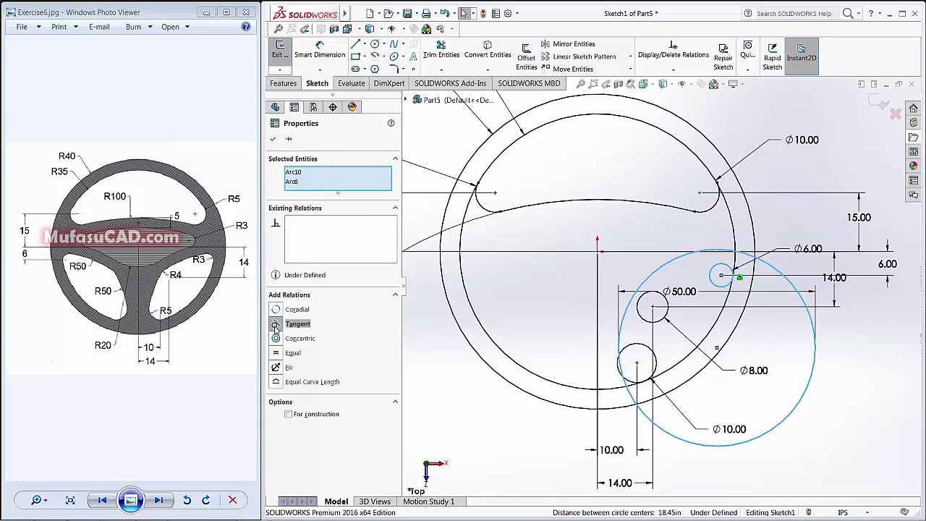
left_click(665, 298)
left_click(643, 293, "ctrl")
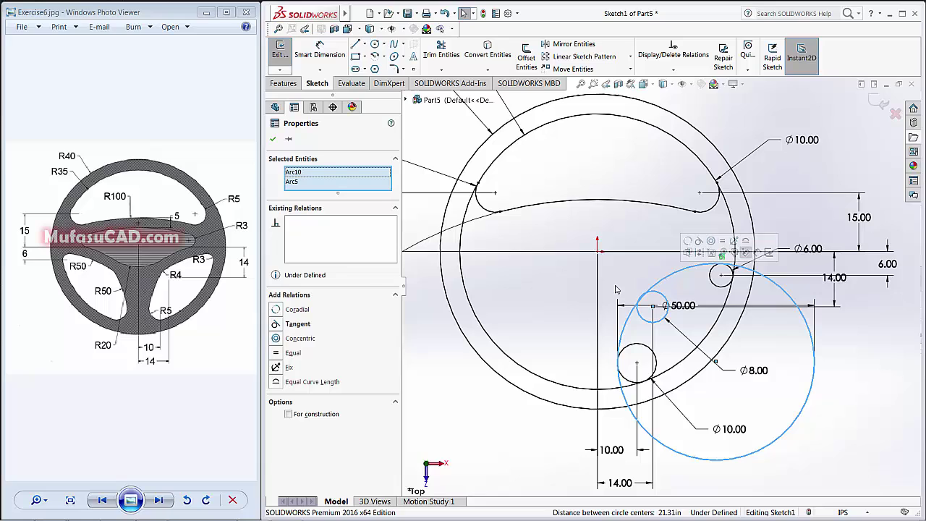
left_click(300, 326)
Trim the Ø50 circle's right part and leftover arcs, leaving an arc between Ø6 and Ø8.
left_click(441, 47)
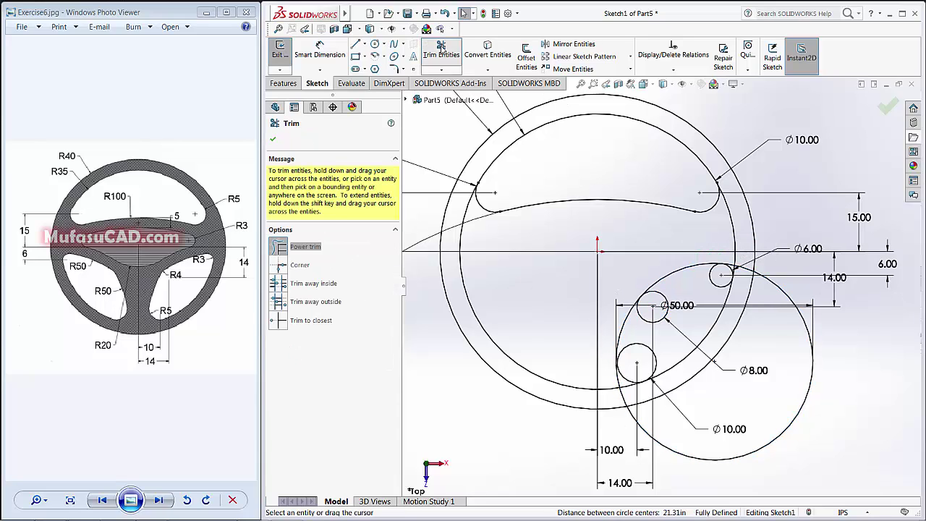
left_click_drag(842, 407, 764, 302)
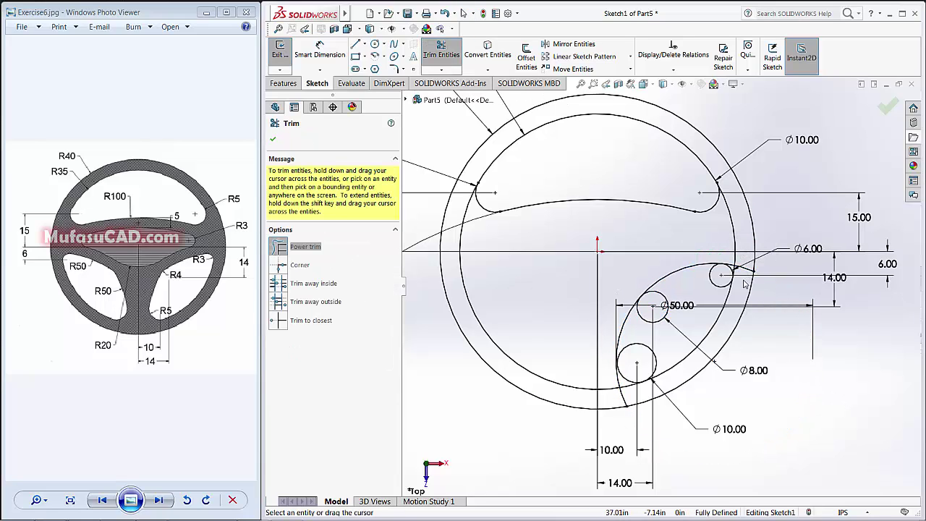
scroll(744, 282, "down", 2)
scroll(723, 275, "down", 2)
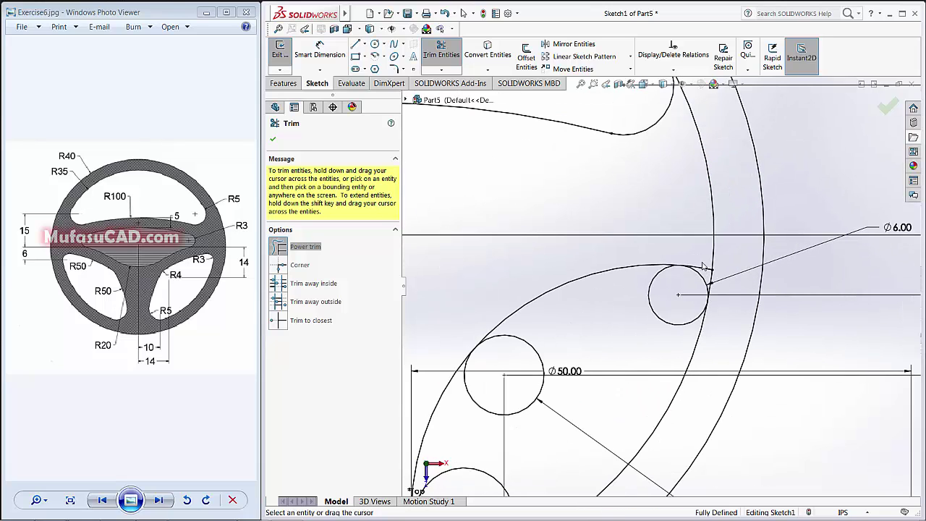
scroll(723, 269, "up", 1)
scroll(724, 269, "up", 1)
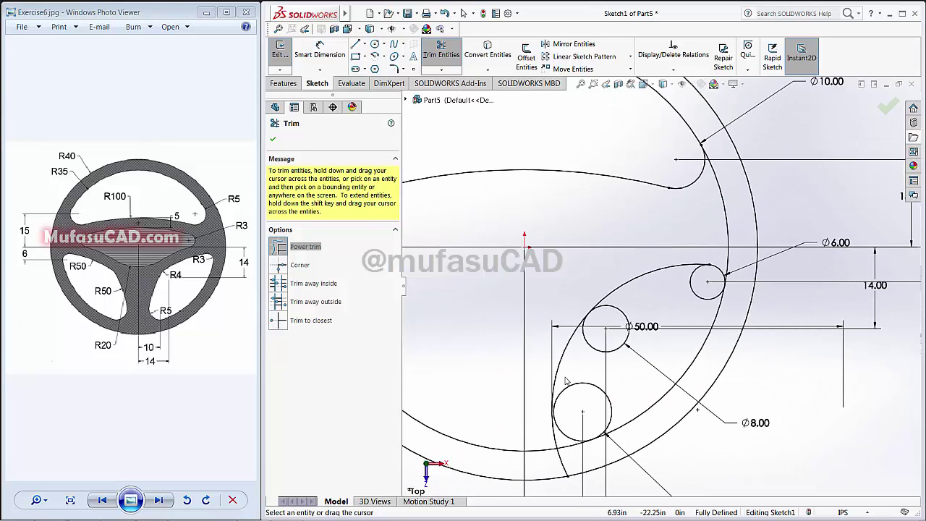
left_click_drag(566, 381, 554, 357)
left_click_drag(581, 465, 563, 465)
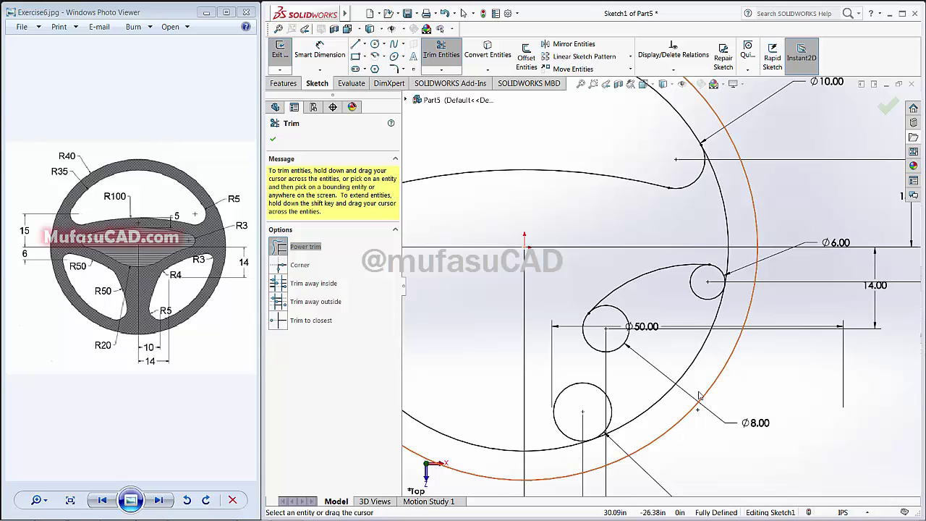
scroll(640, 360, "up", 1)
scroll(640, 360, "up", 3)
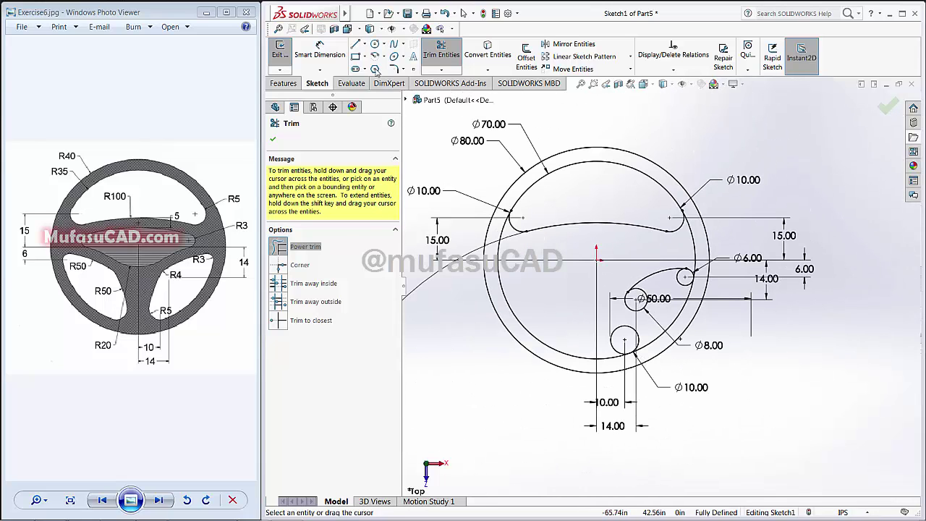
Draw a second circle, dimension it to Ø50, and move it over the lower wheel.
left_click(375, 44)
left_click(802, 393)
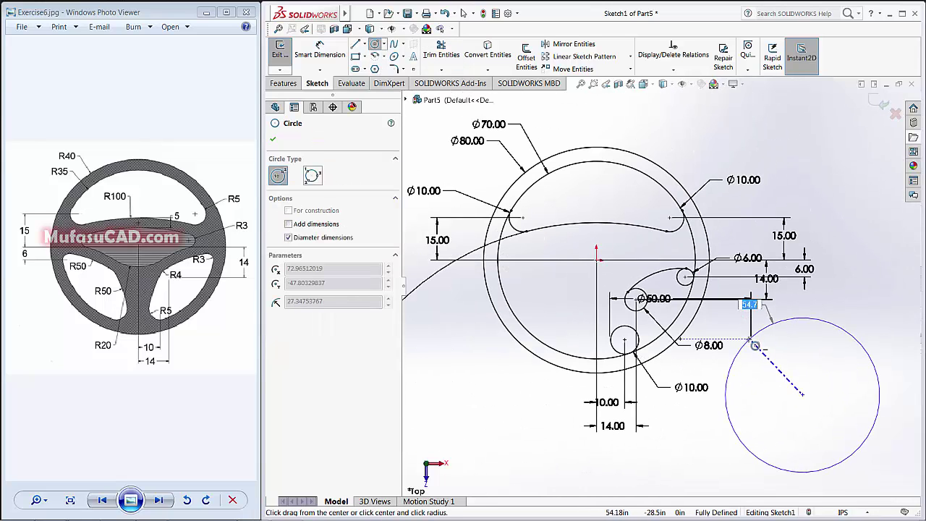
left_click(754, 345)
right_click_drag(723, 329, 723, 246)
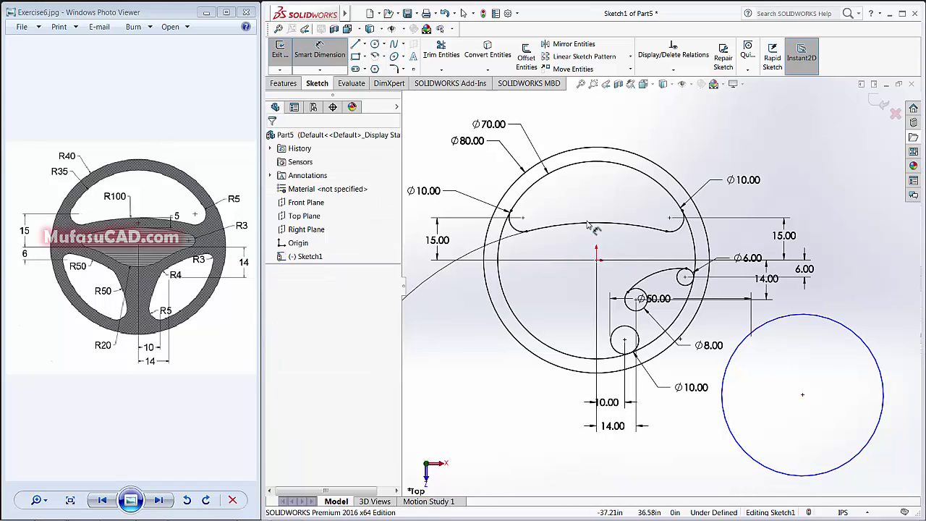
left_click(788, 315)
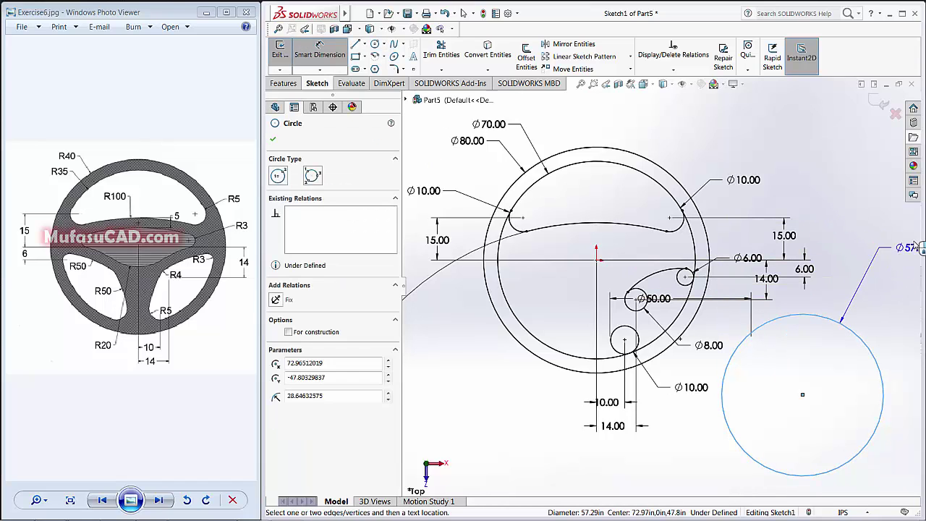
left_click(837, 299)
type("50")
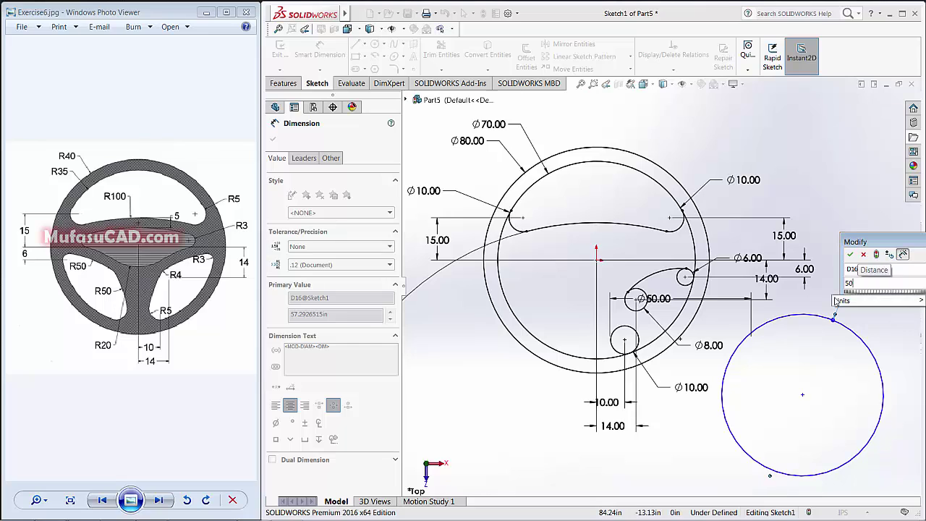
key("Return")
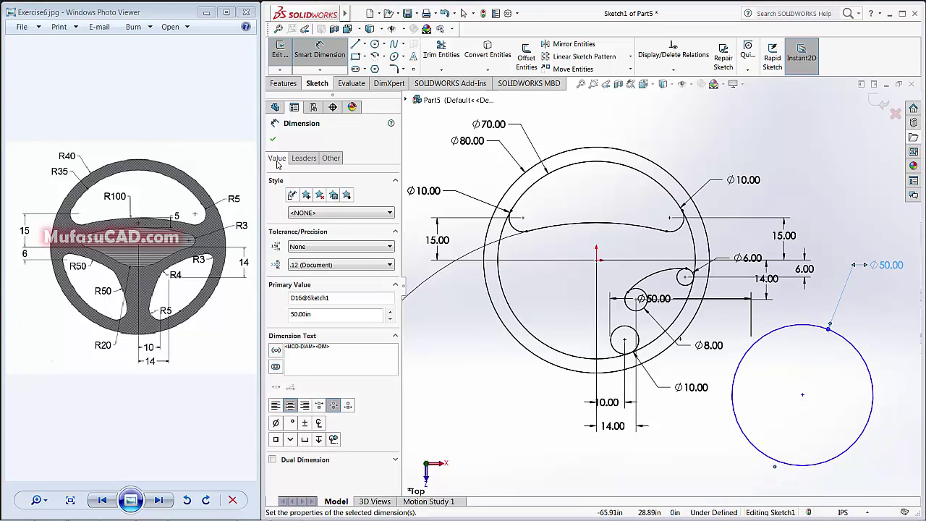
left_click(274, 138)
left_click_drag(803, 397, 669, 337)
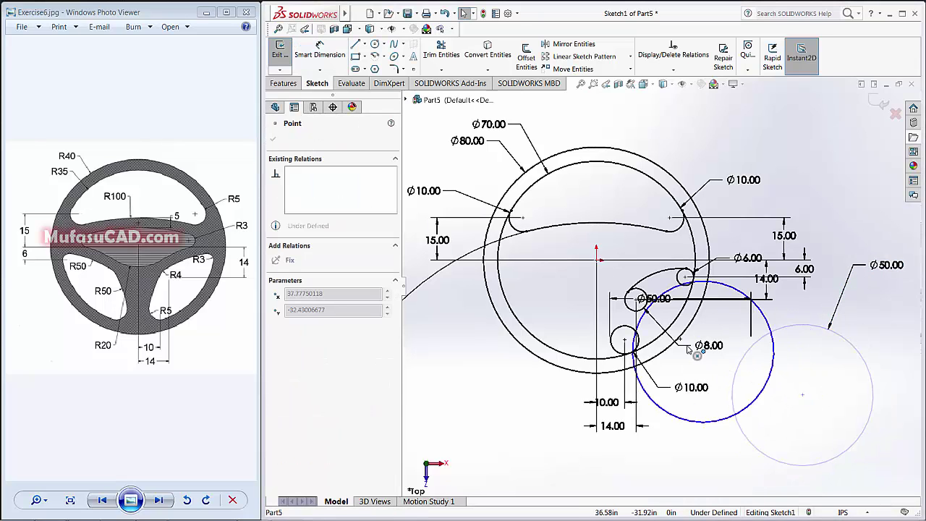
scroll(624, 330, "up", 2)
scroll(623, 330, "up", 1)
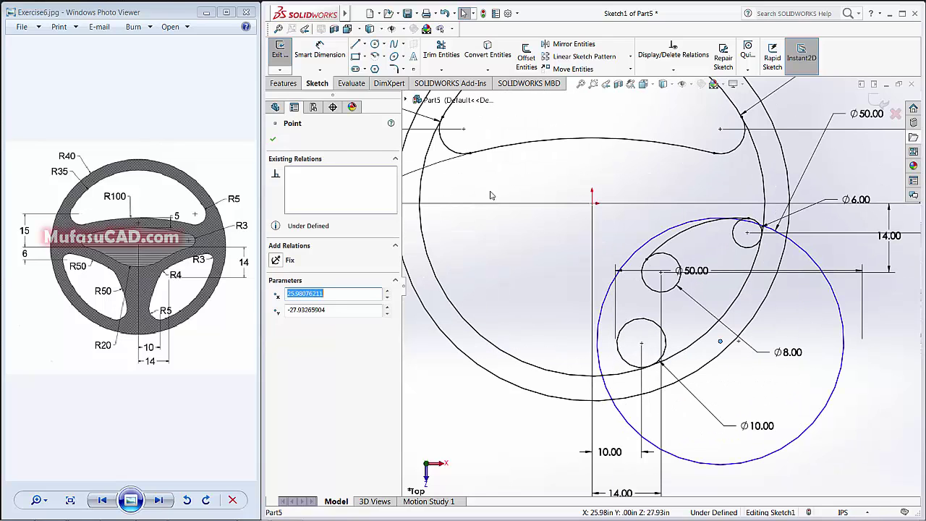
left_click(277, 142)
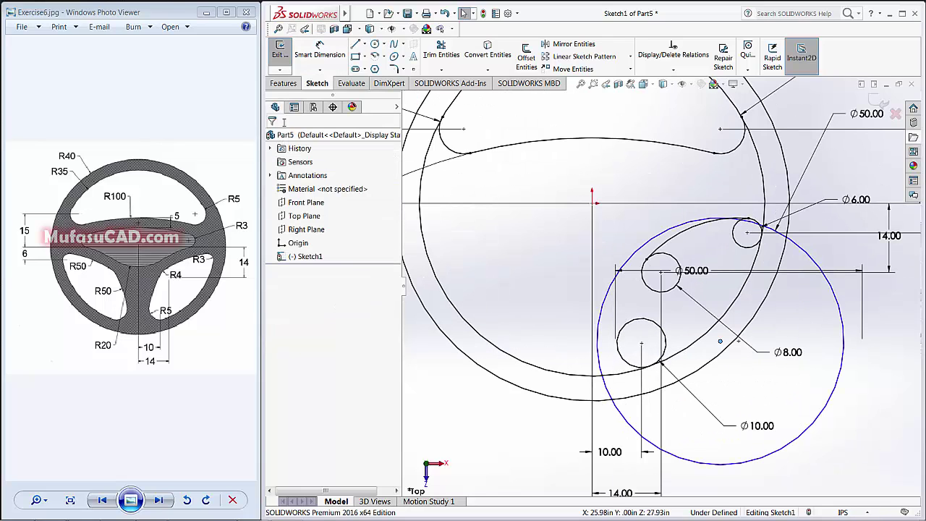
Make the second Ø50 circle tangent to the Ø8 and lower Ø10 circles.
left_click(672, 288)
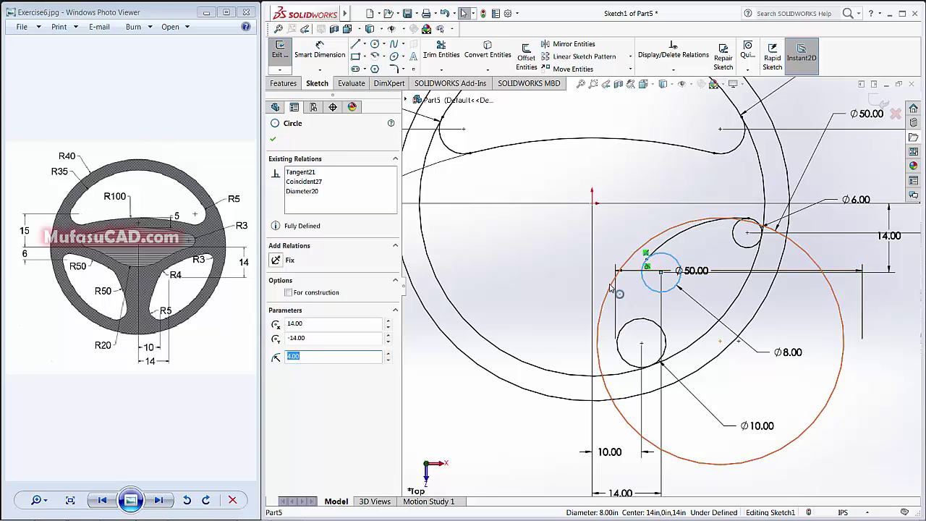
left_click(615, 293, "ctrl")
left_click(276, 324)
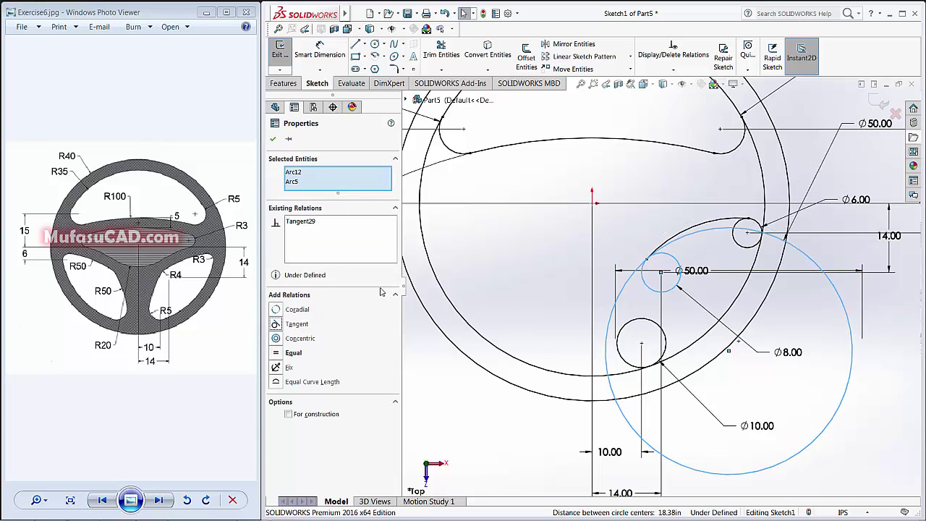
left_click(618, 344)
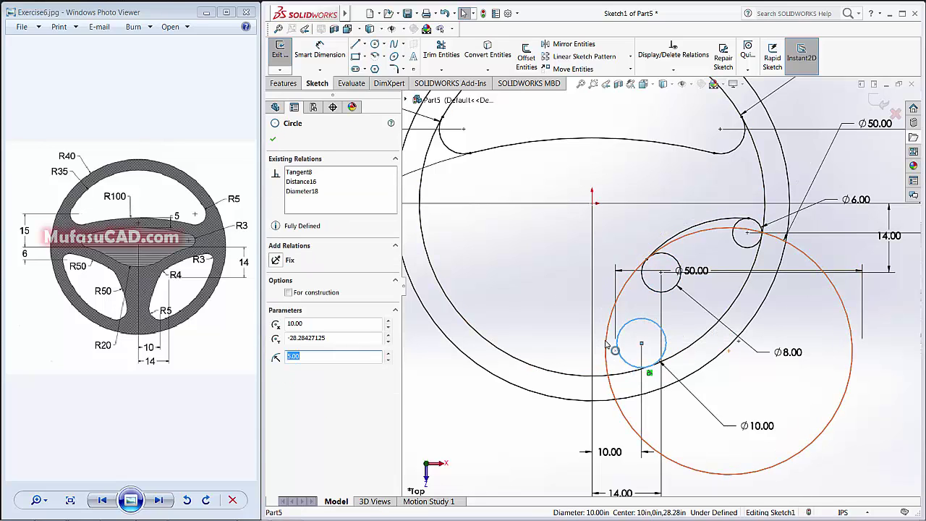
left_click(606, 346, "ctrl")
left_click(276, 324)
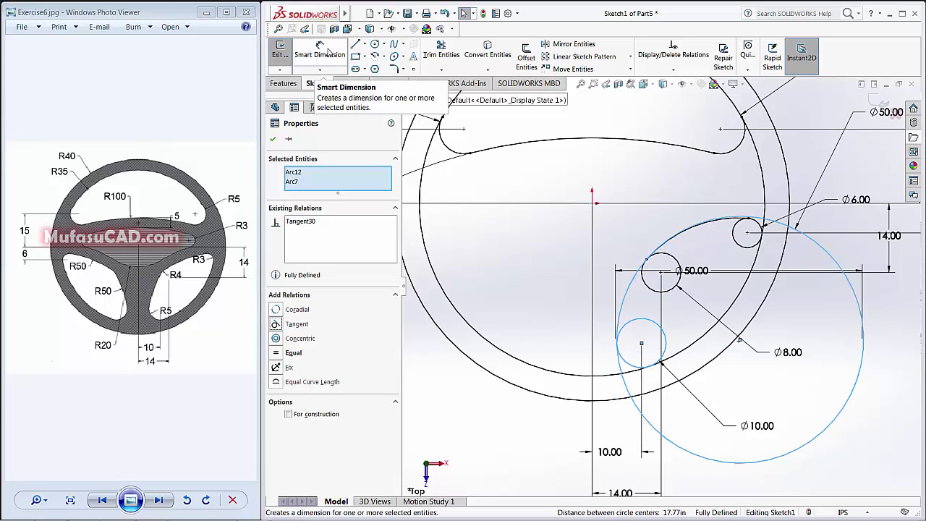
left_click(433, 50)
Trim a stray curve near the rim and the lower-right excess of the second Ø50 circle.
scroll(637, 282, "up", 3)
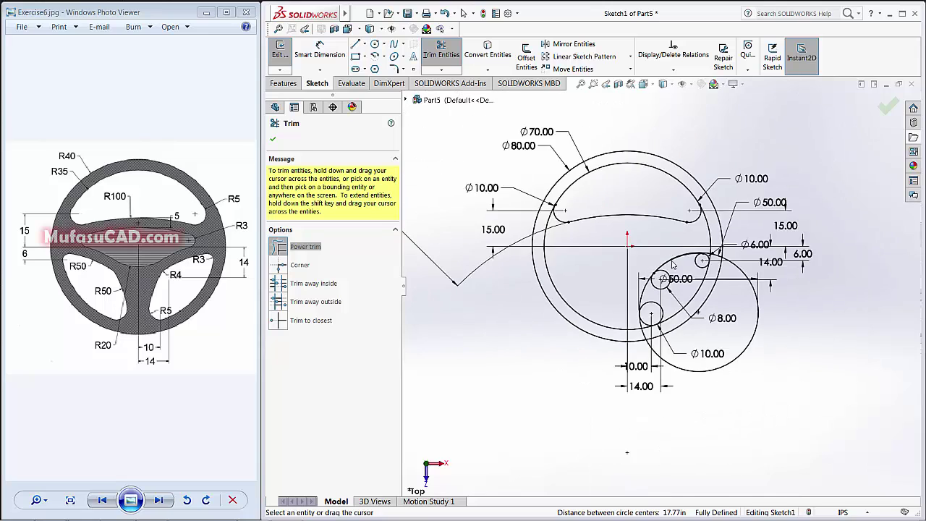
scroll(639, 284, "down", 5)
scroll(638, 284, "down", 3)
scroll(629, 261, "down", 3)
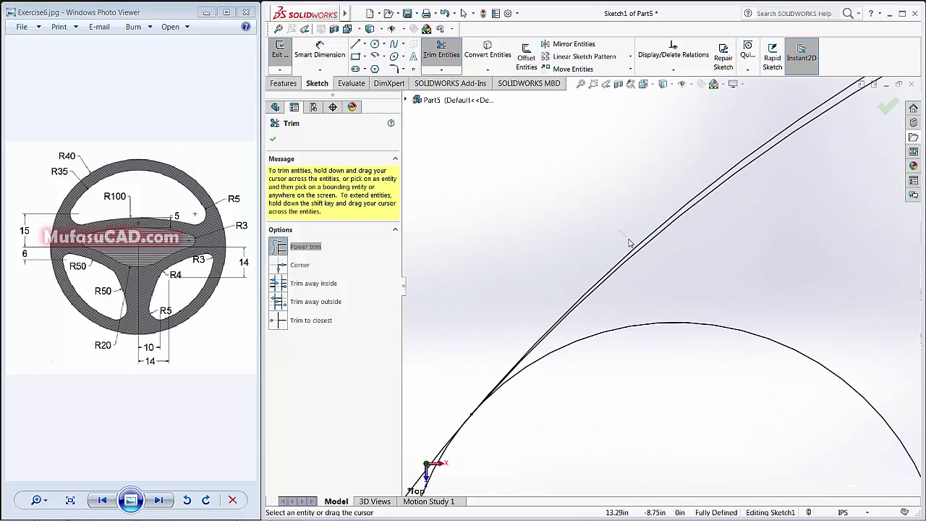
left_click_drag(637, 249, 635, 252)
scroll(683, 289, "up", 1)
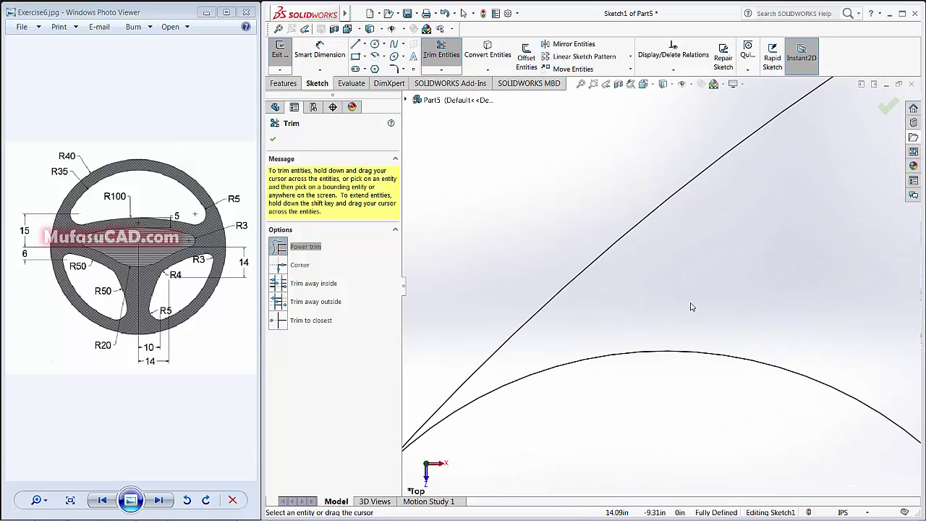
scroll(692, 315, "up", 2)
scroll(696, 325, "up", 3)
scroll(662, 291, "up", 2)
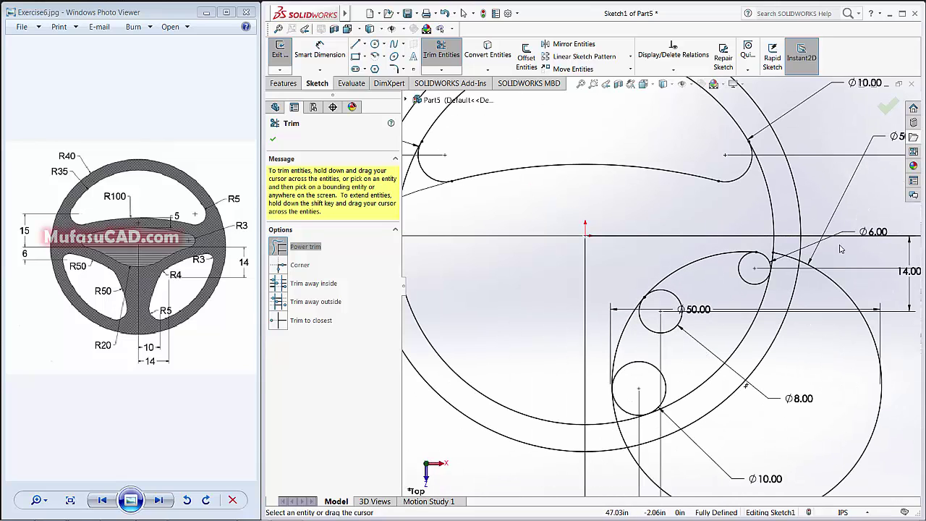
left_click_drag(792, 257, 788, 274)
left_click_drag(856, 293, 669, 407)
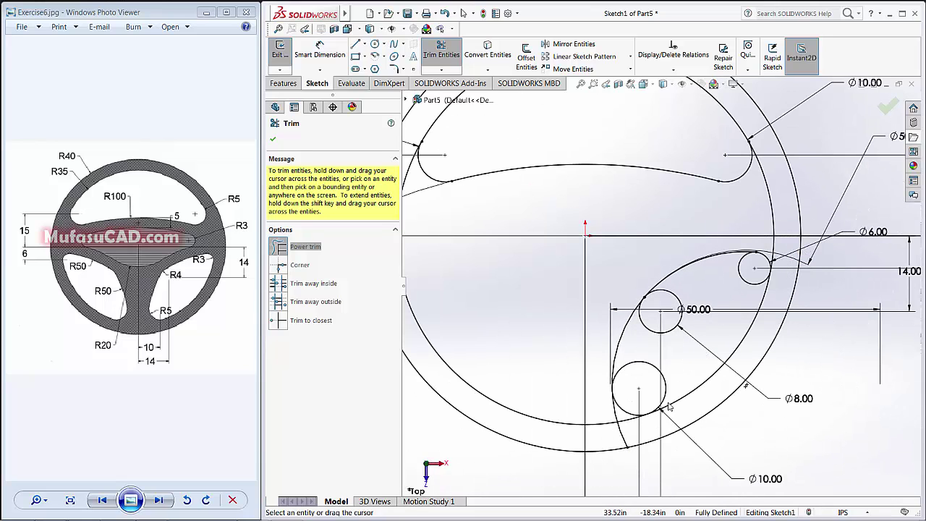
Trim the arc tail, the Ø10 circle's upper part, the Ø8 circle's lower part and leftover arc.
left_click_drag(609, 418, 588, 407)
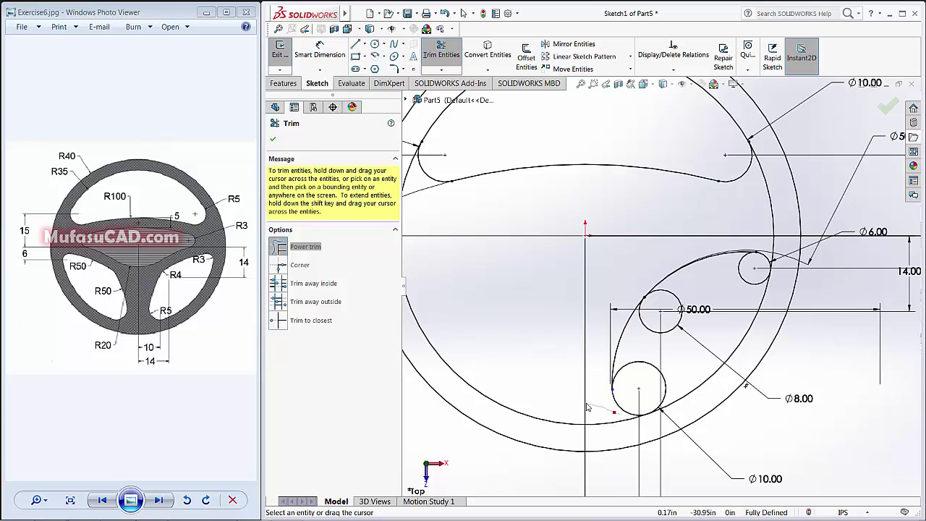
left_click_drag(686, 364, 638, 384)
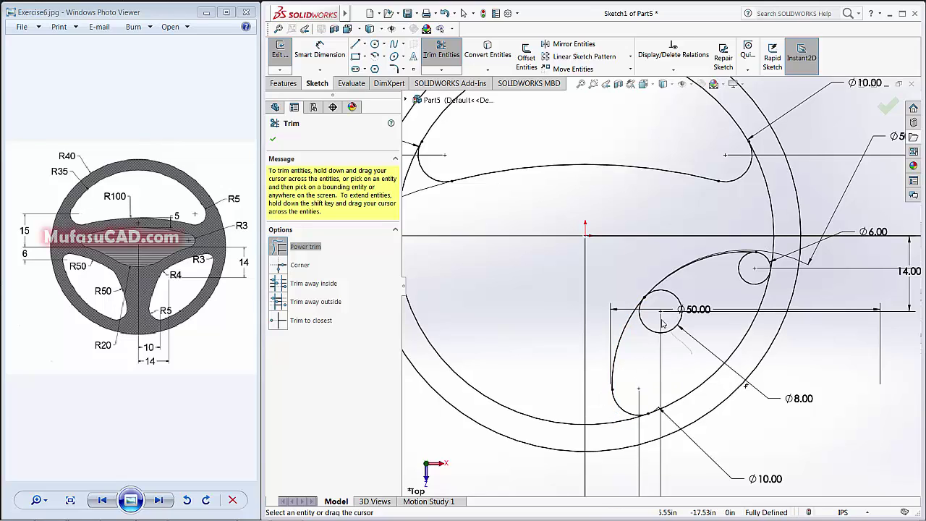
left_click_drag(662, 324, 759, 280)
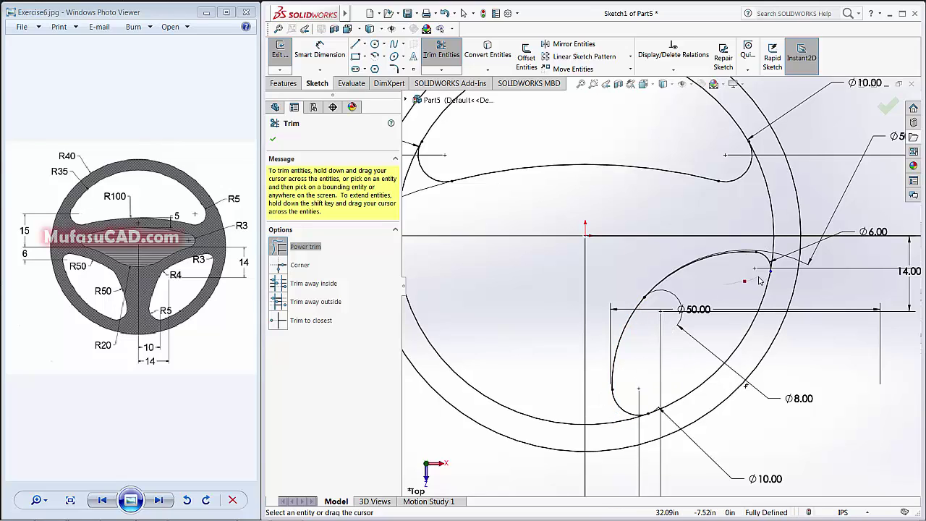
scroll(732, 264, "up", 2)
scroll(693, 285, "up", 2)
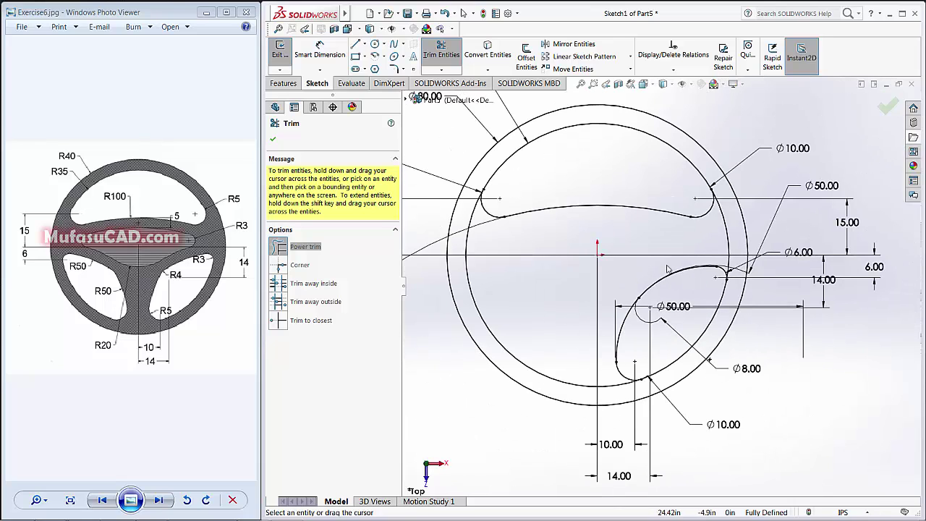
left_click_drag(624, 375, 657, 291)
key("Escape")
Draw a short vertical line rising from the origin.
left_click(356, 45)
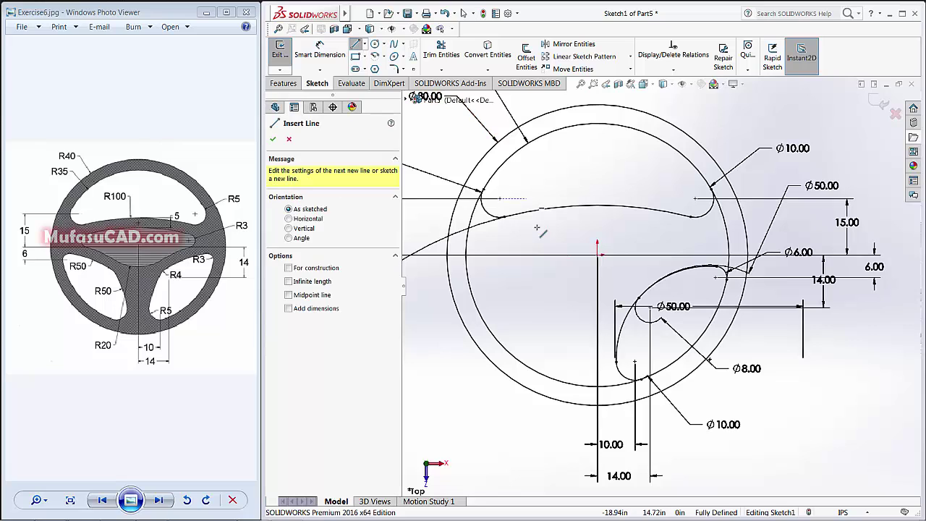
left_click(597, 253)
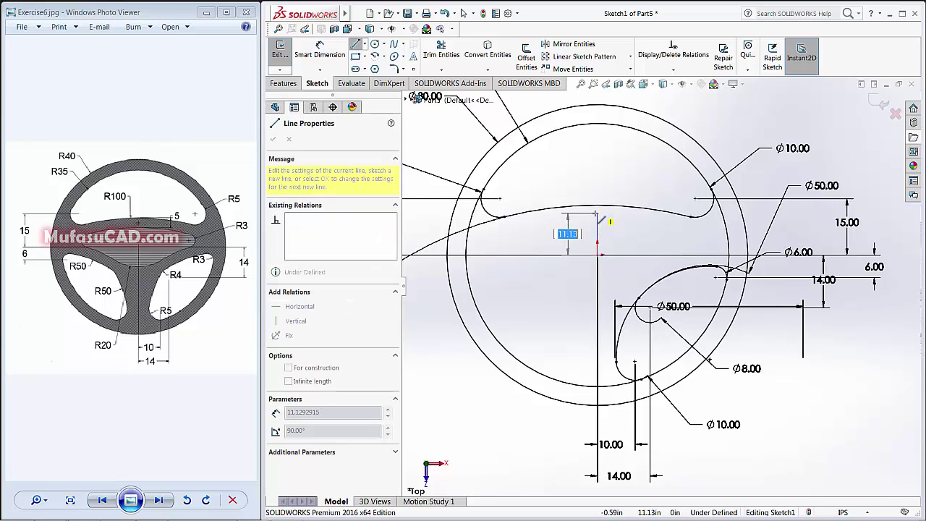
left_click(596, 215)
right_click(603, 233)
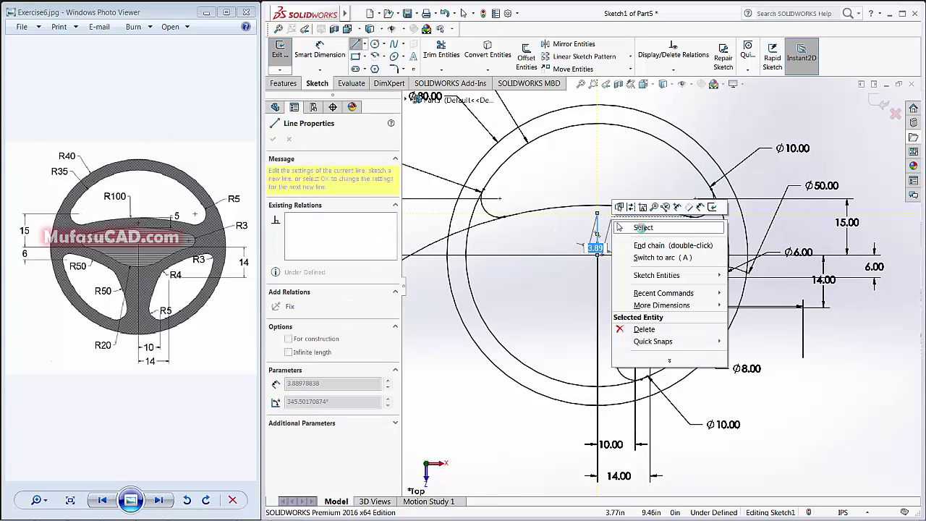
left_click(639, 229)
Mirror the four lower-right opening arcs across the vertical line.
left_click(574, 45)
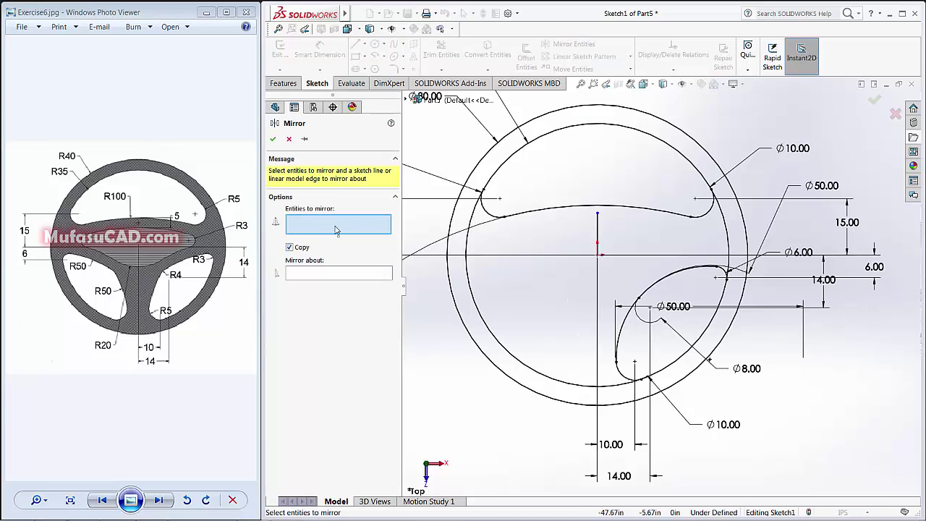
left_click(623, 377)
left_click(632, 321)
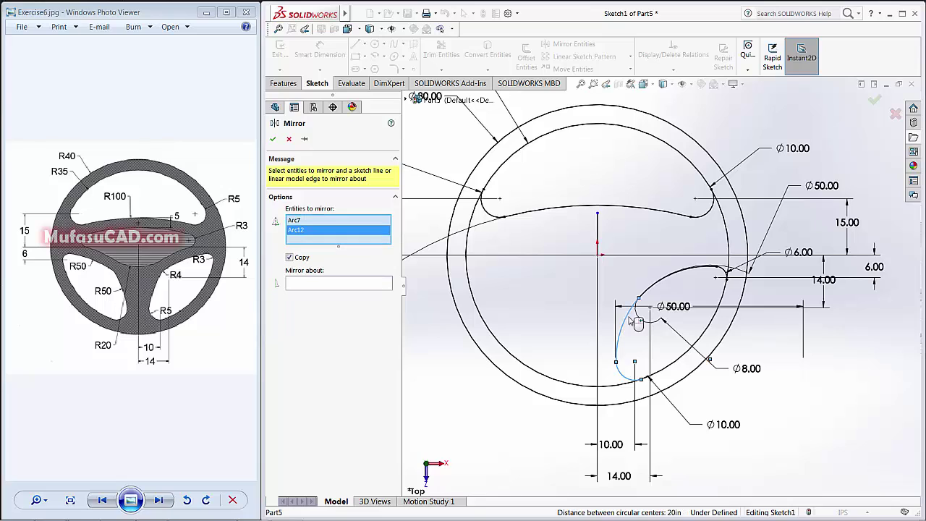
left_click(657, 287)
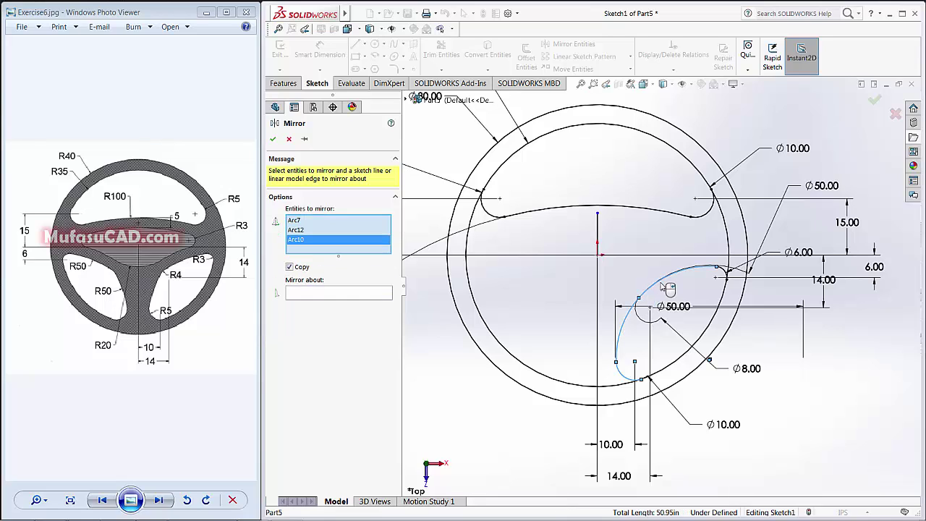
left_click(724, 274)
left_click(321, 304)
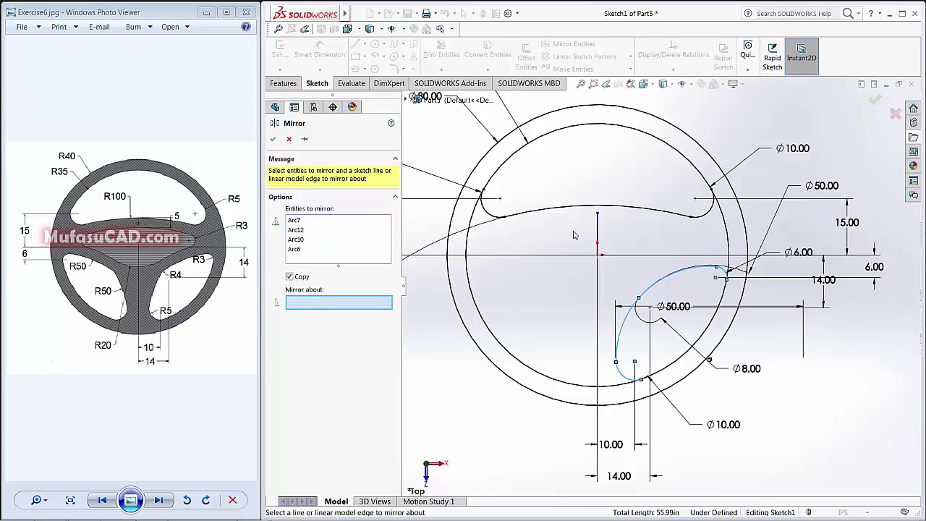
left_click(597, 232)
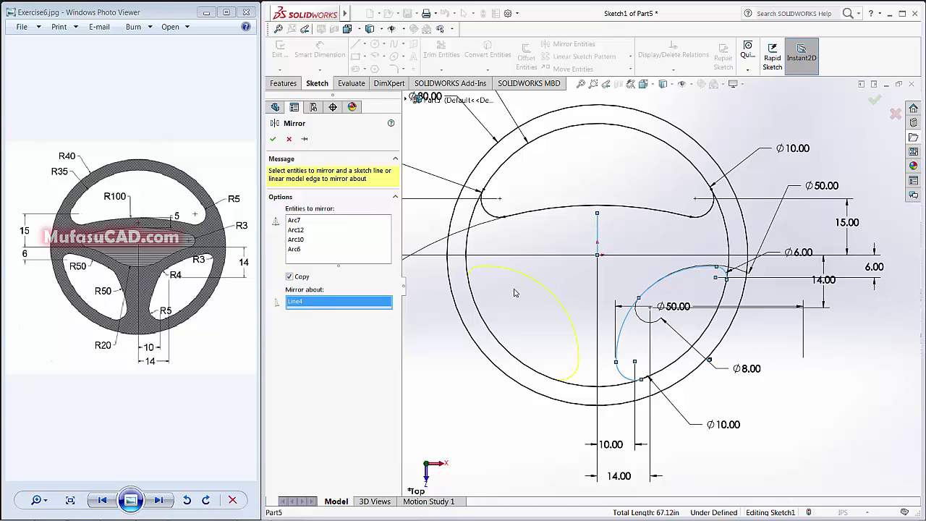
left_click(272, 138)
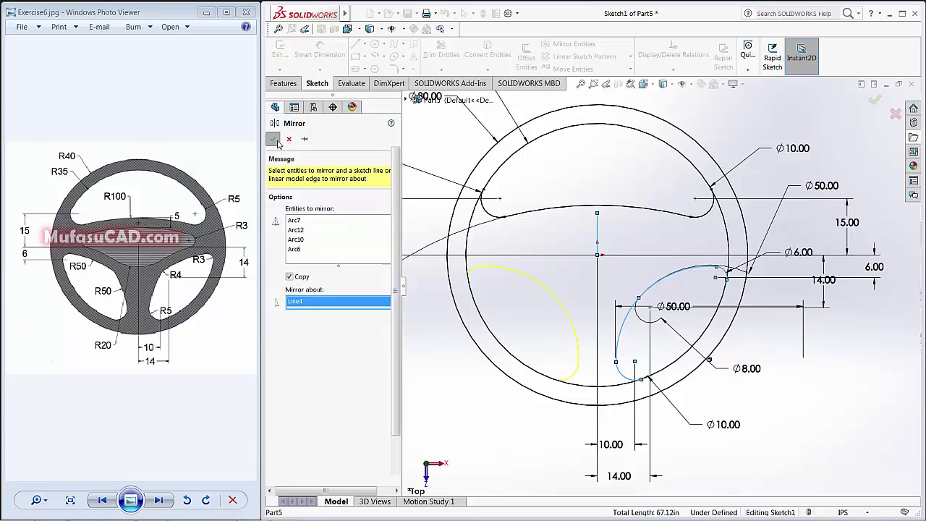
Deselect the vertical line, fit the wheel in view, and start Offset Entities at 5.00in.
left_click(599, 232)
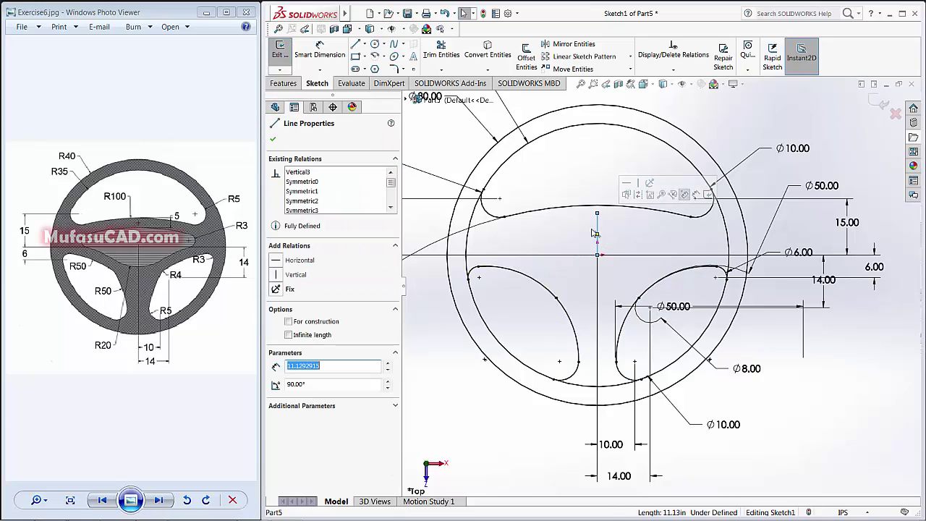
left_click(610, 239)
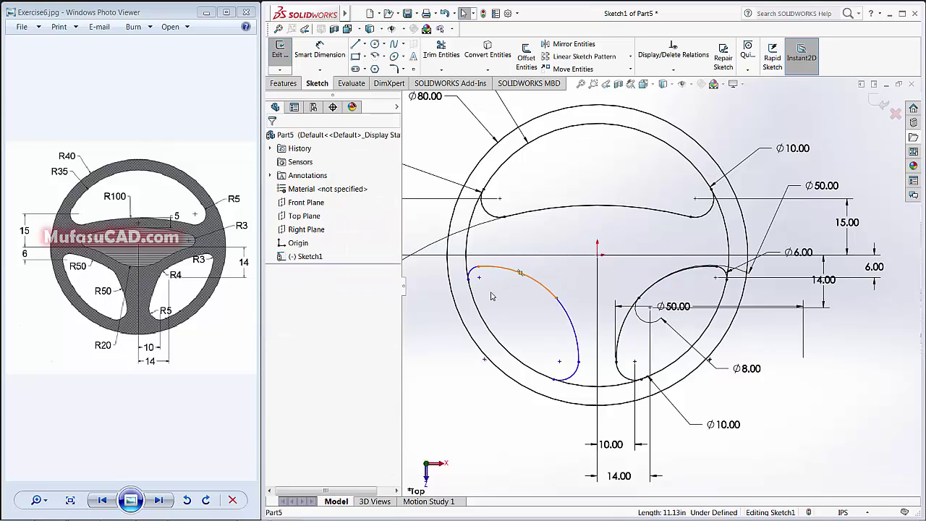
scroll(590, 321, "down", 1)
scroll(590, 322, "up", 1)
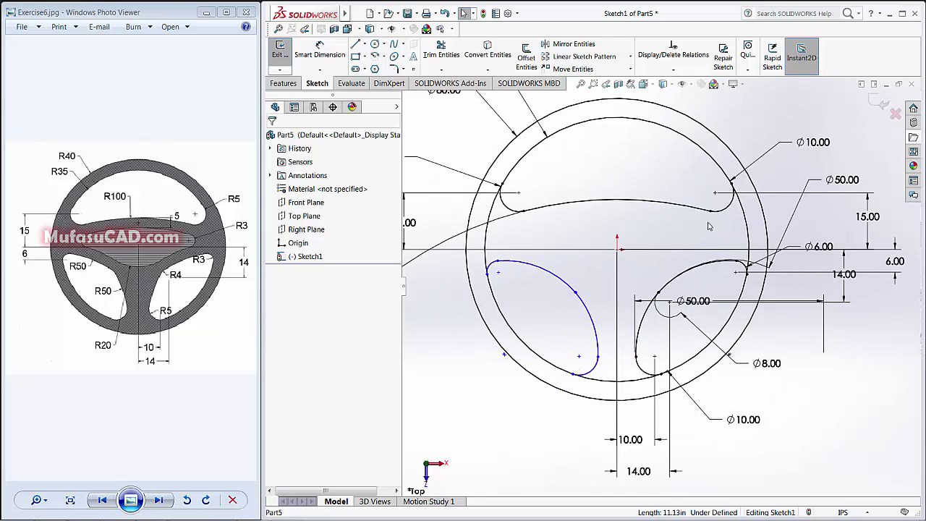
scroll(733, 226, "down", 1)
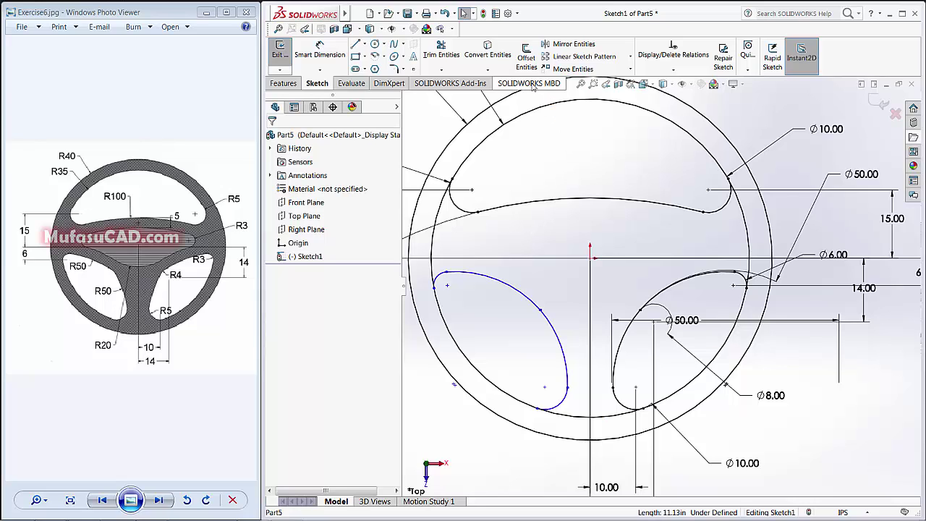
left_click(527, 58)
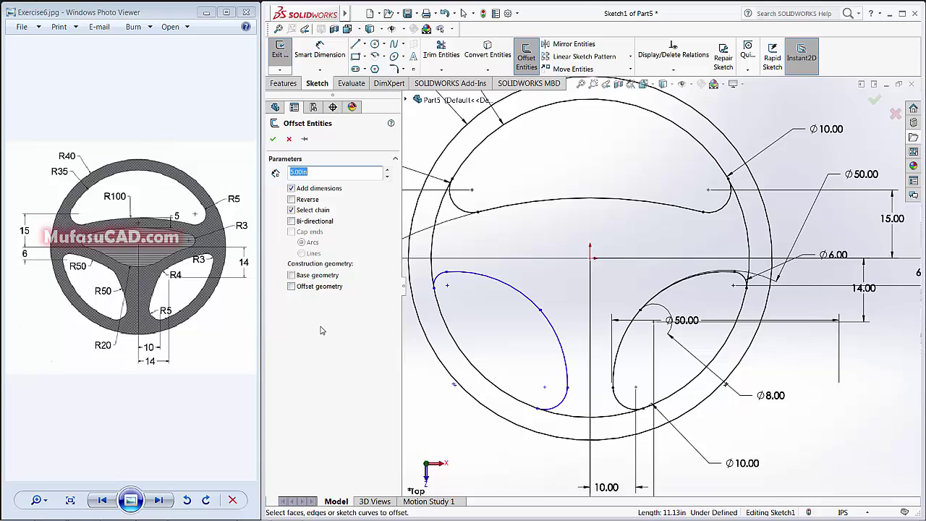
Offset the upper hub arc and both lower spoke arcs by 5.00.
left_click(587, 205)
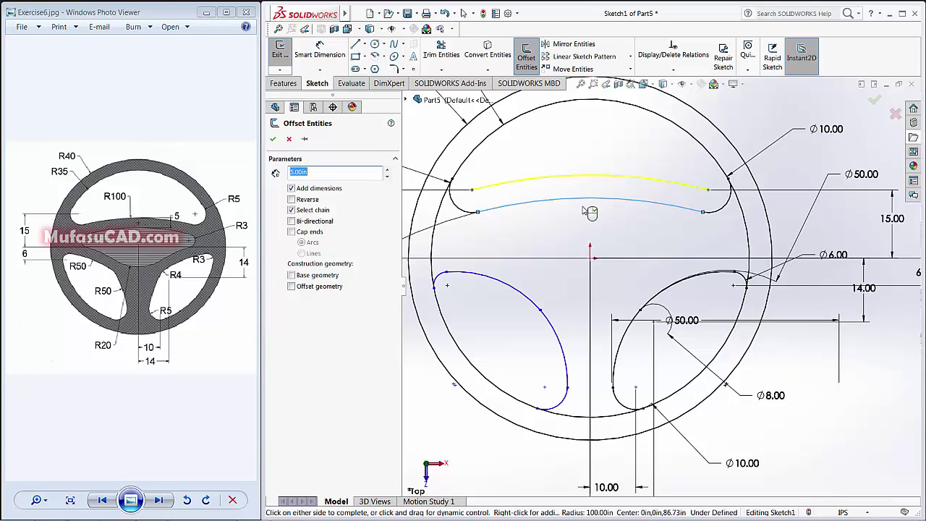
left_click(590, 209)
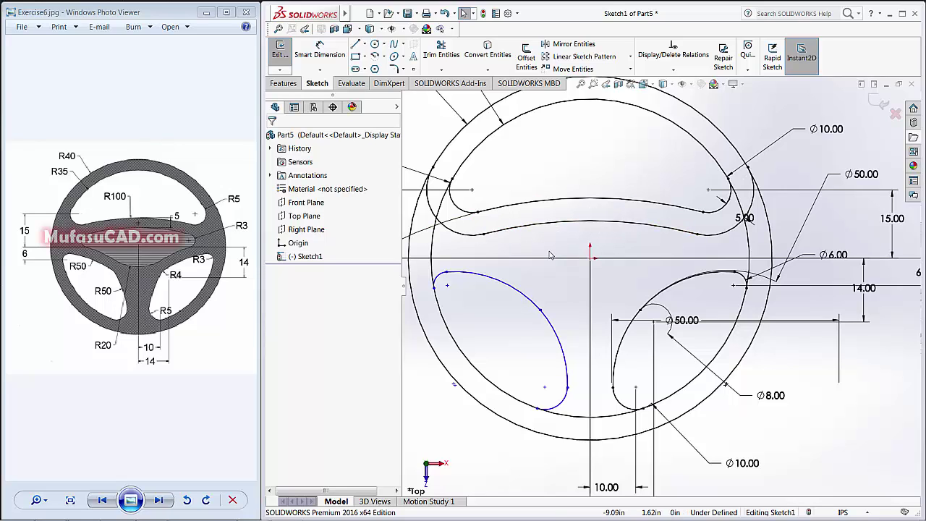
left_click(531, 61)
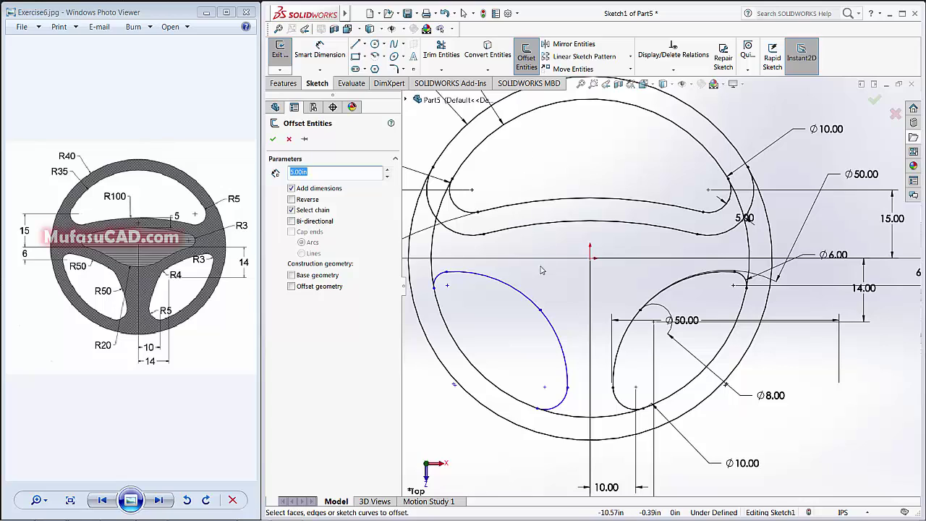
left_click(527, 298)
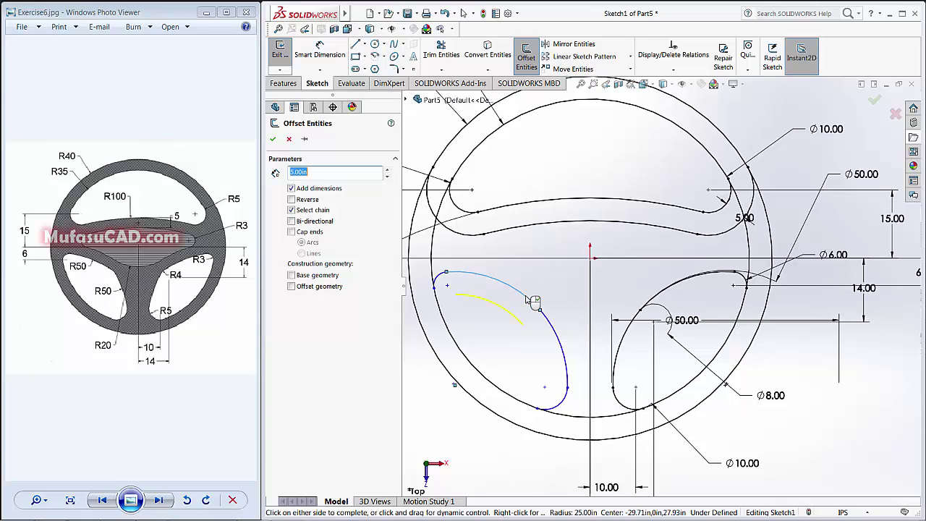
left_click(500, 277)
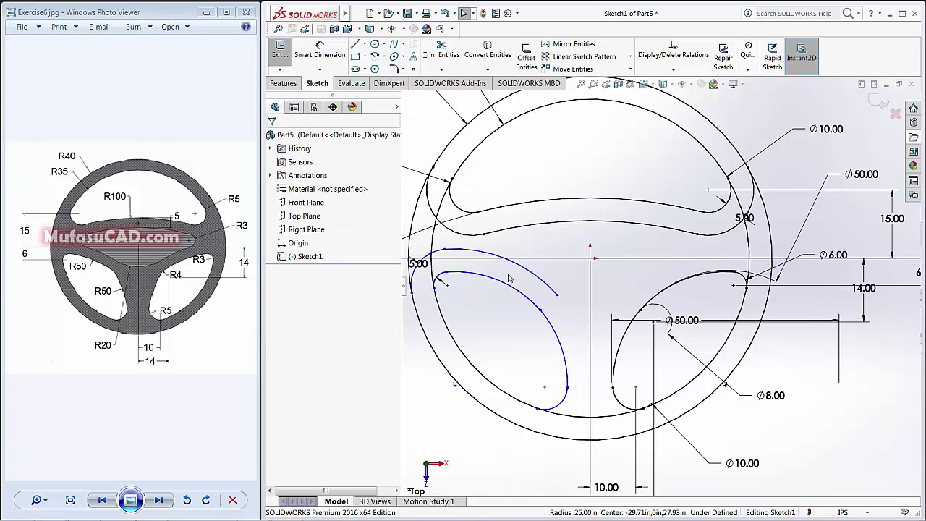
left_click(528, 68)
left_click(640, 284)
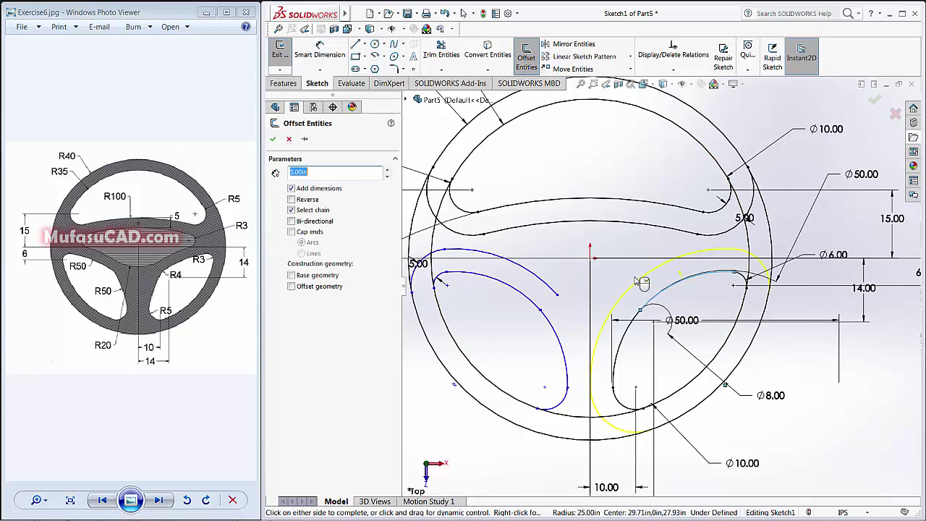
left_click(632, 276)
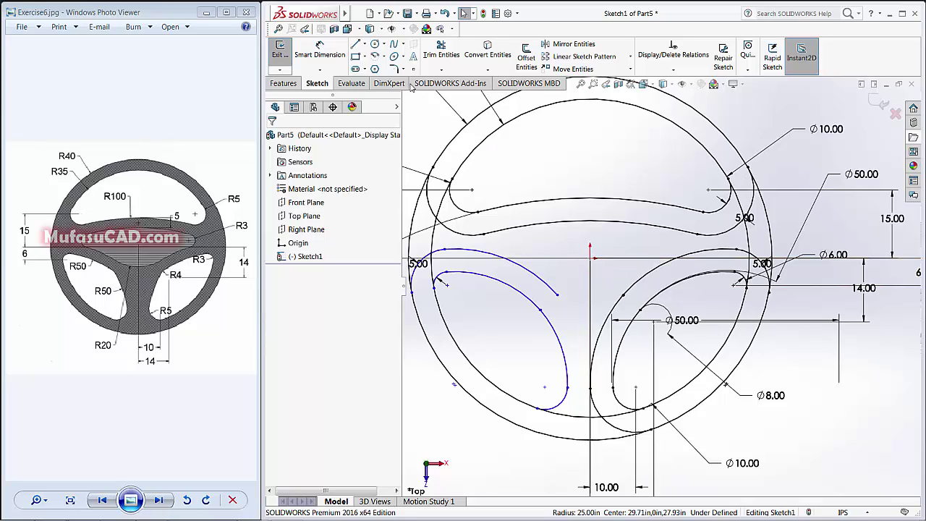
Sketch a small circle left of the origin.
left_click(374, 45)
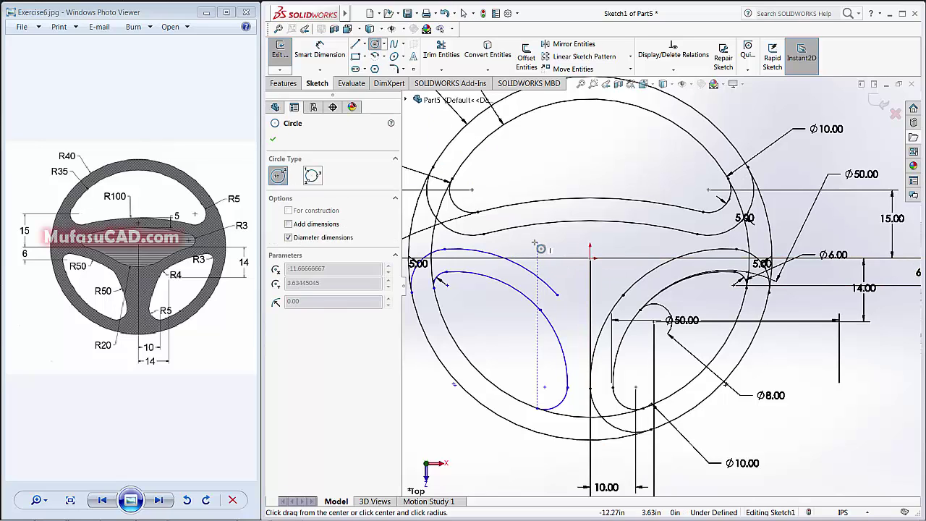
left_click(552, 249)
left_click(642, 241)
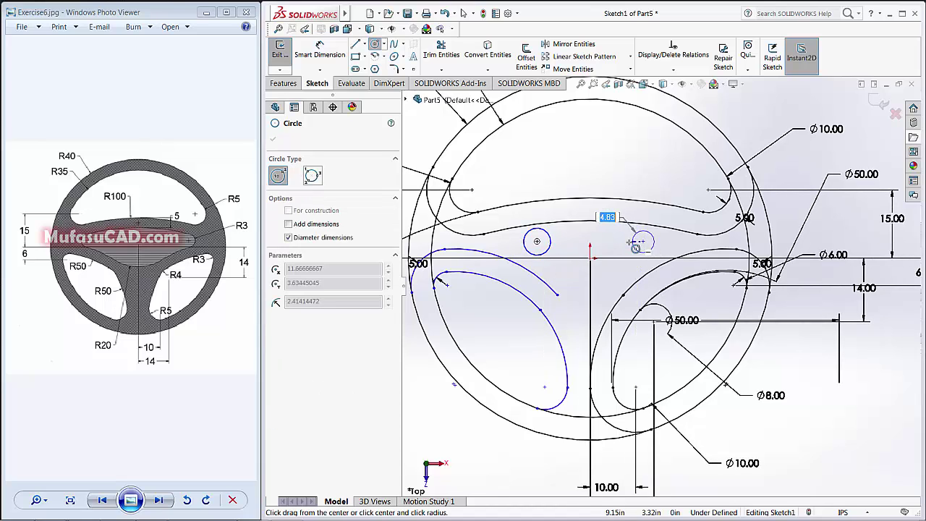
Add a matching small circle right of the origin and dimension the left circle Ø6.00.
left_click(629, 230)
left_click(319, 49)
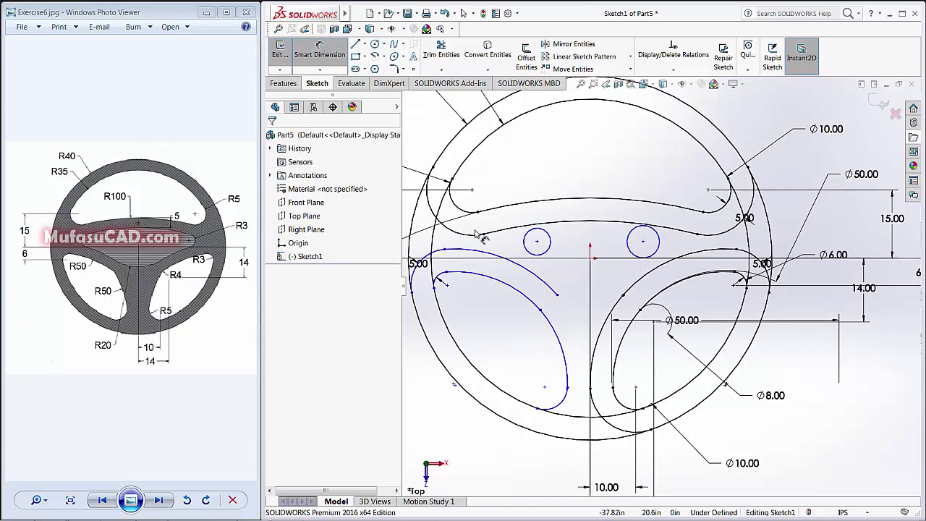
left_click(528, 232)
left_click(500, 183)
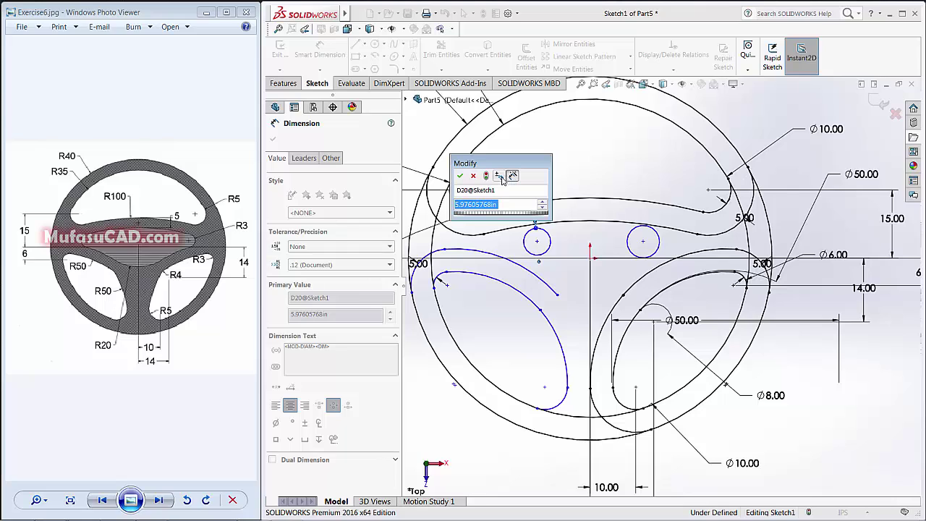
type("6")
left_click(460, 177)
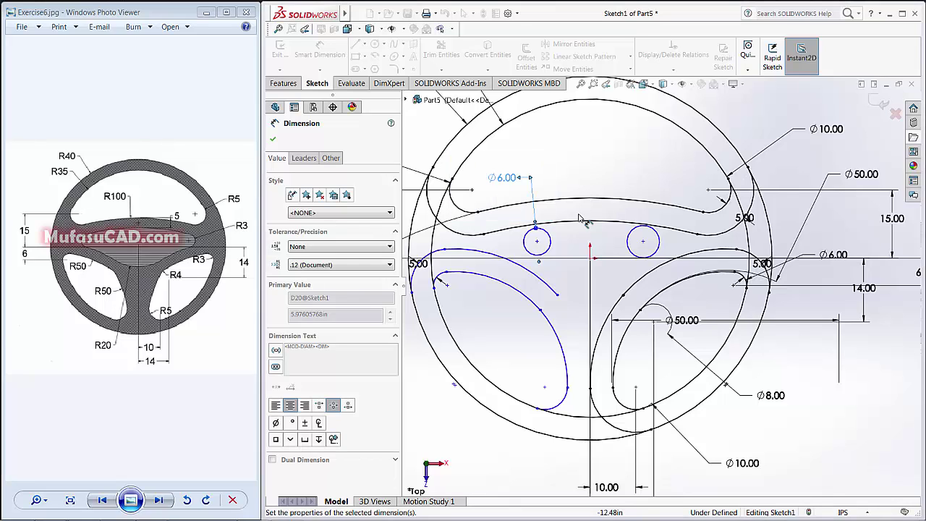
Dimension the right small circle Ø6.00, then select the left circle.
left_click(629, 239)
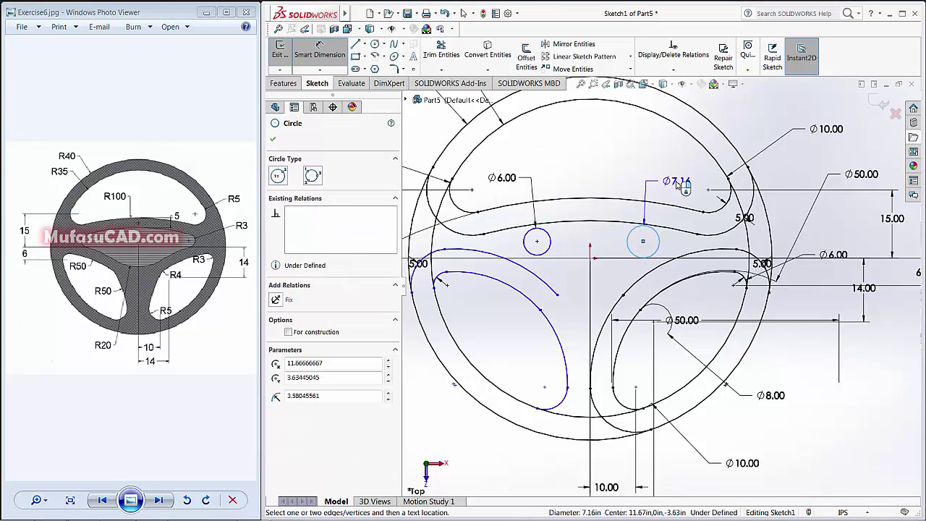
left_click(674, 183)
type("6")
left_click(637, 180)
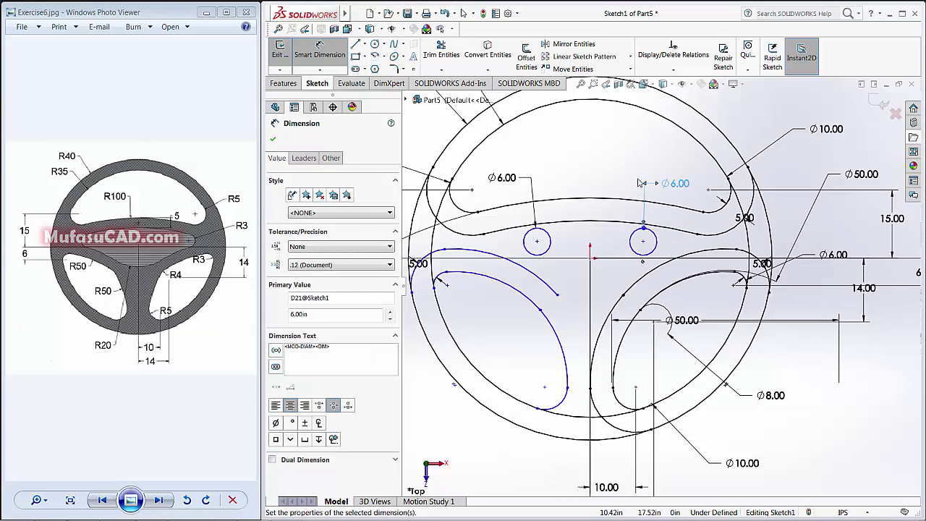
left_click(272, 140)
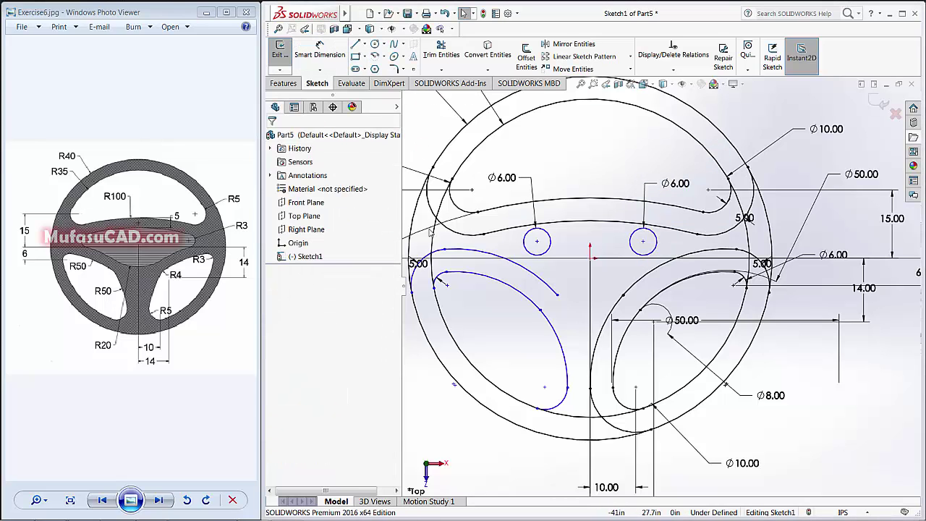
left_click(527, 240)
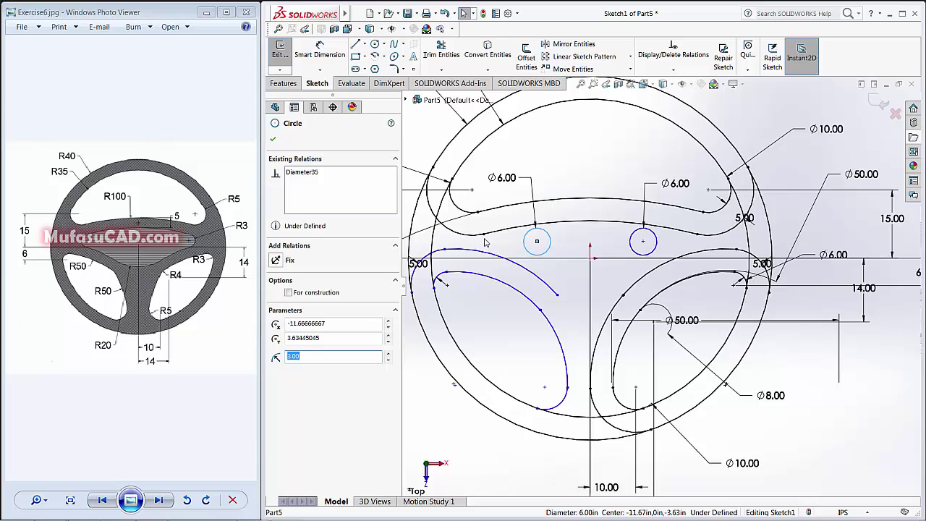
Make the left Ø6 circle tangent to the upper hub curve and the lower-left offset arc.
left_click(499, 231, "ctrl")
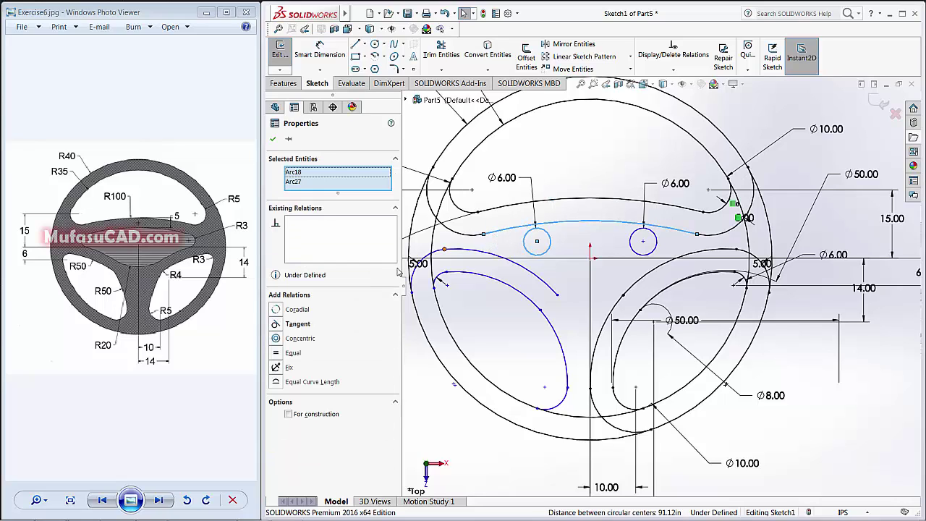
left_click(276, 324)
left_click(502, 260)
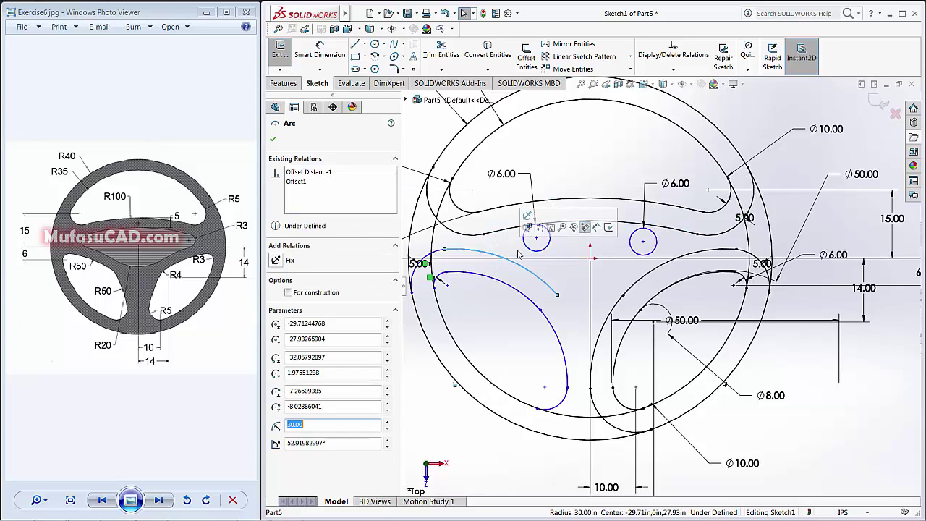
left_click(528, 247, "ctrl")
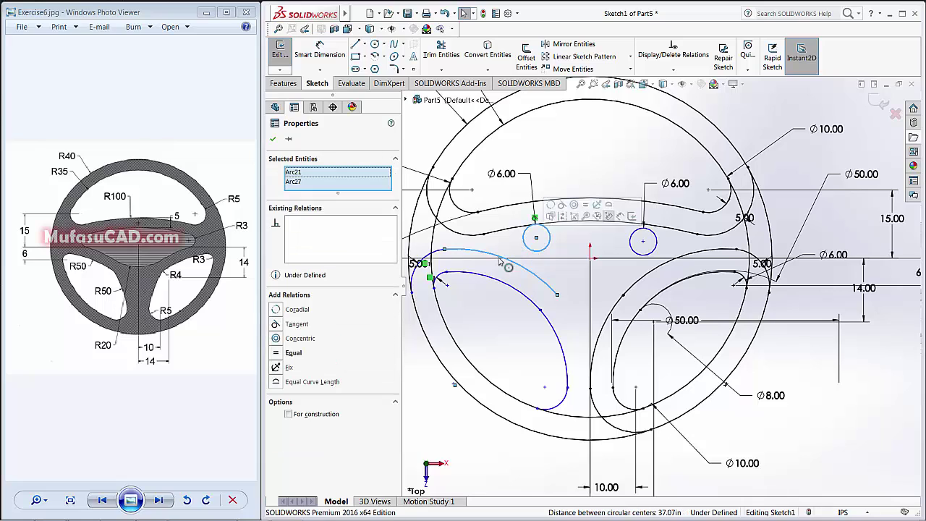
left_click(275, 324)
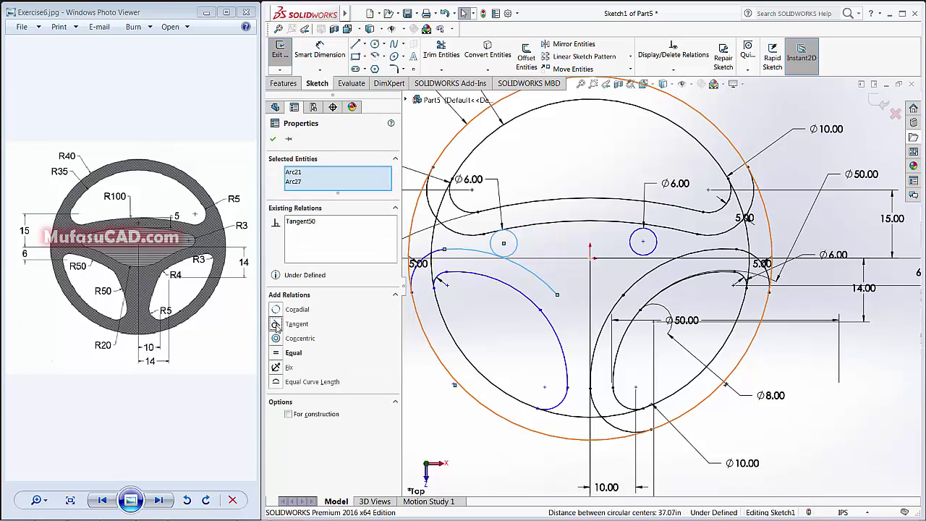
Make the right Ø6 circle tangent to the upper hub curve and the lower-right offset arc.
left_click(655, 246)
left_click(683, 233, "ctrl")
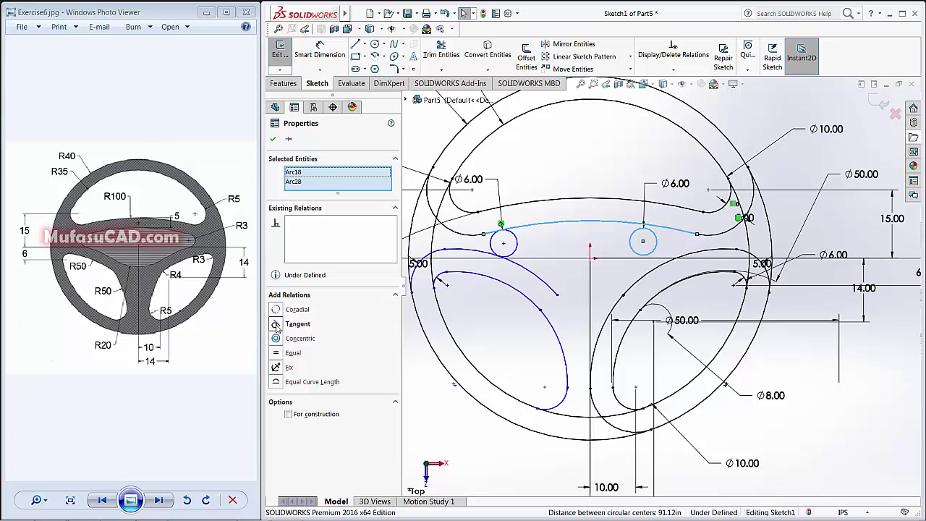
left_click(297, 323)
left_click(659, 269)
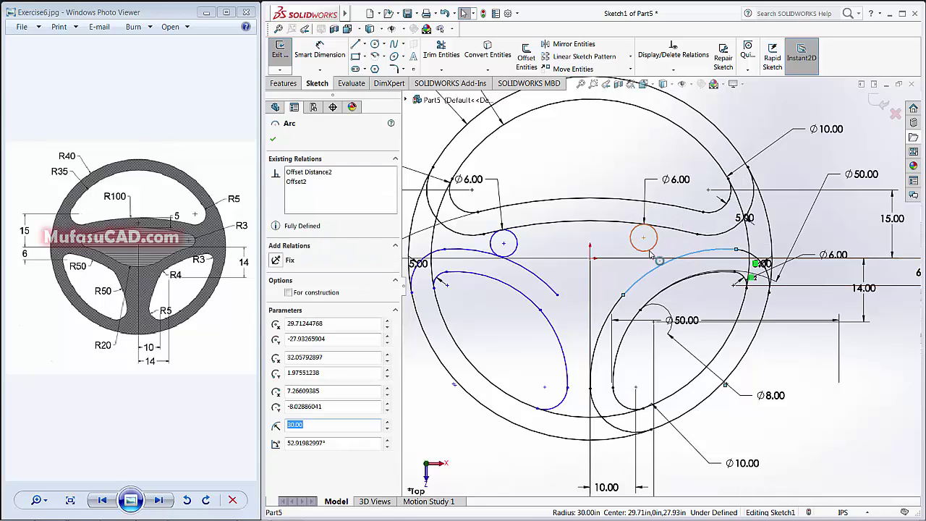
left_click(655, 246, "ctrl")
left_click(279, 326)
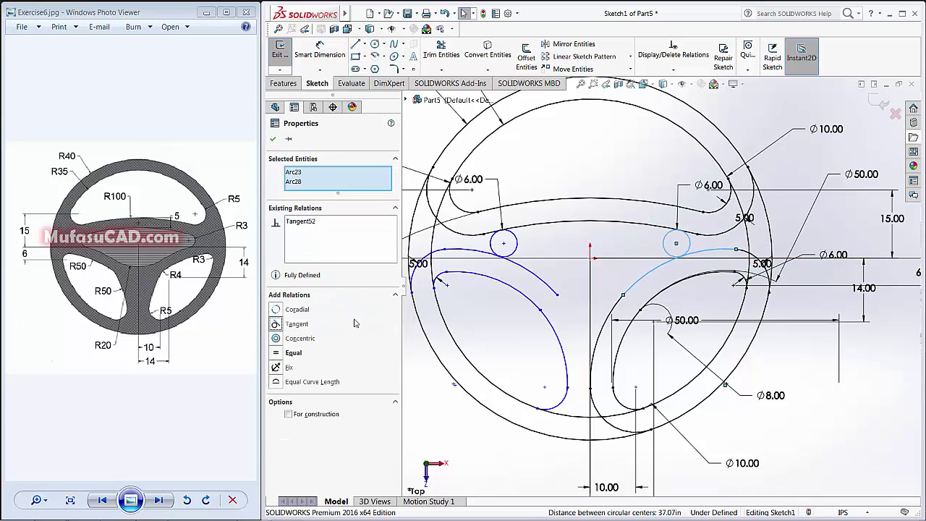
key("ctrl+Right")
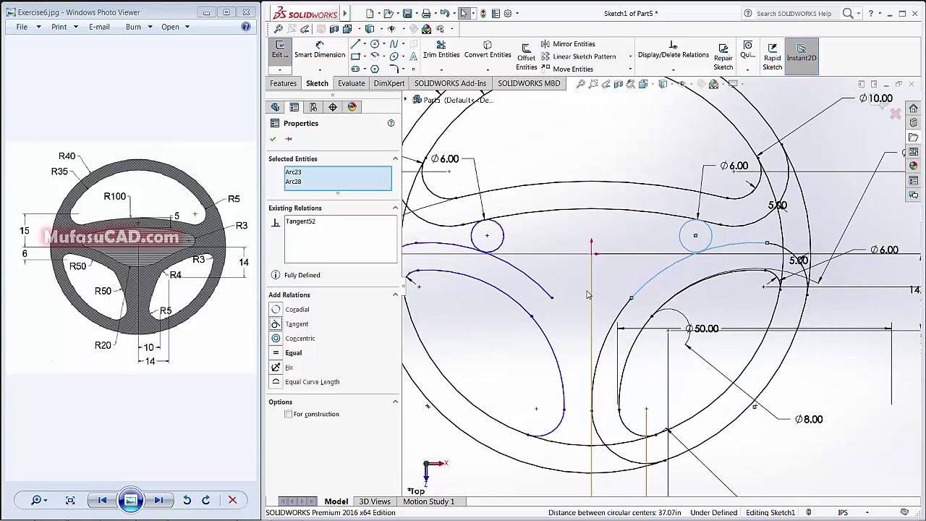
key("ctrl+Right")
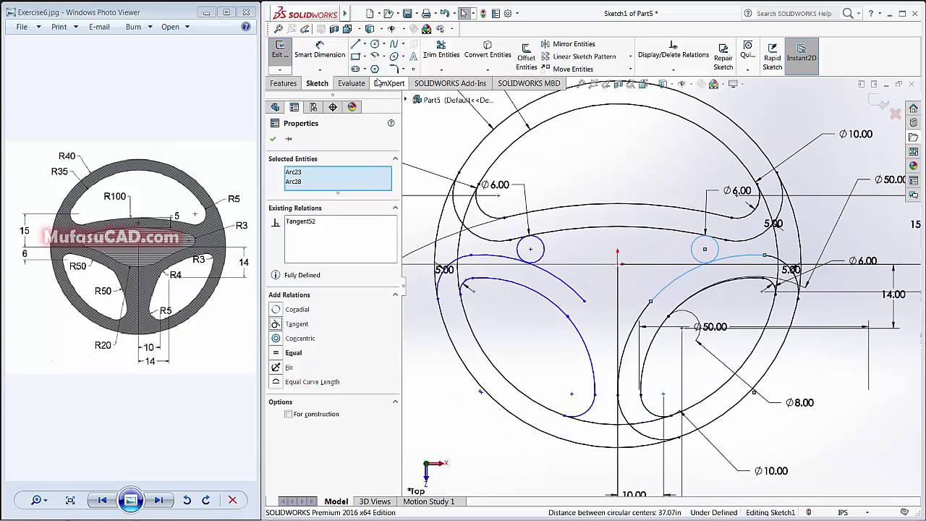
Sketch a large circle above the hub and dimension it to Ø40.00.
left_click(375, 45)
left_click(617, 132)
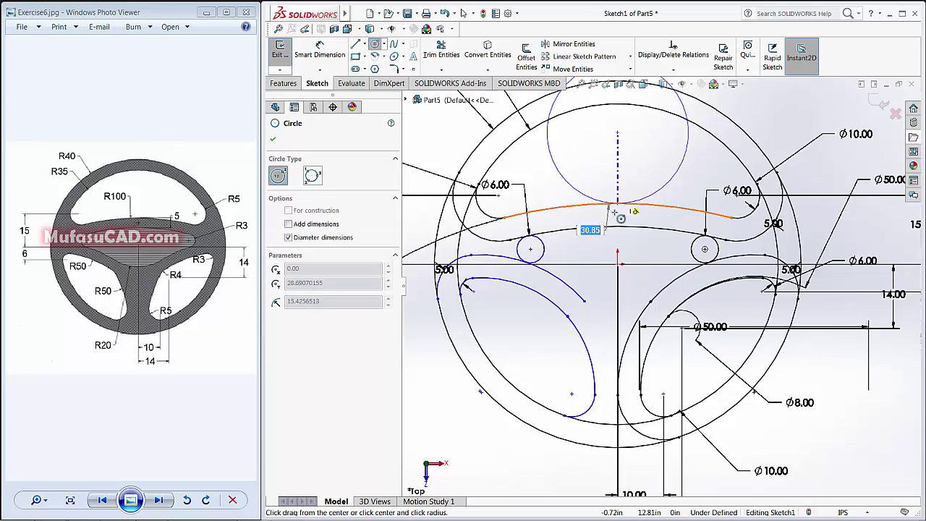
left_click(620, 242)
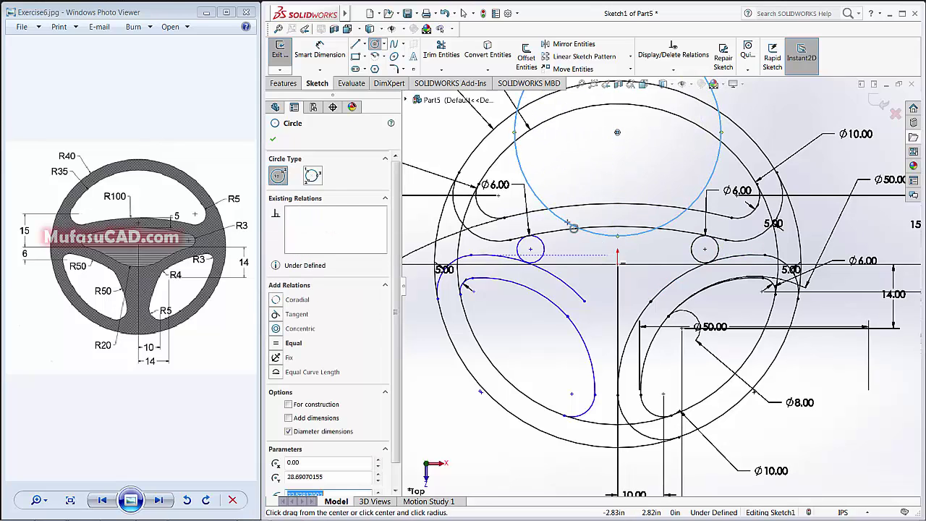
left_click(319, 54)
left_click(526, 178)
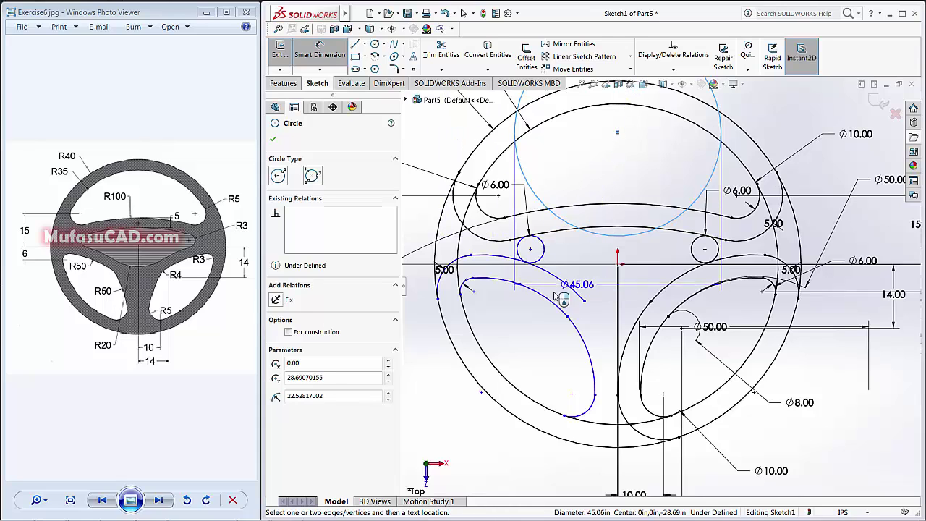
left_click(494, 324)
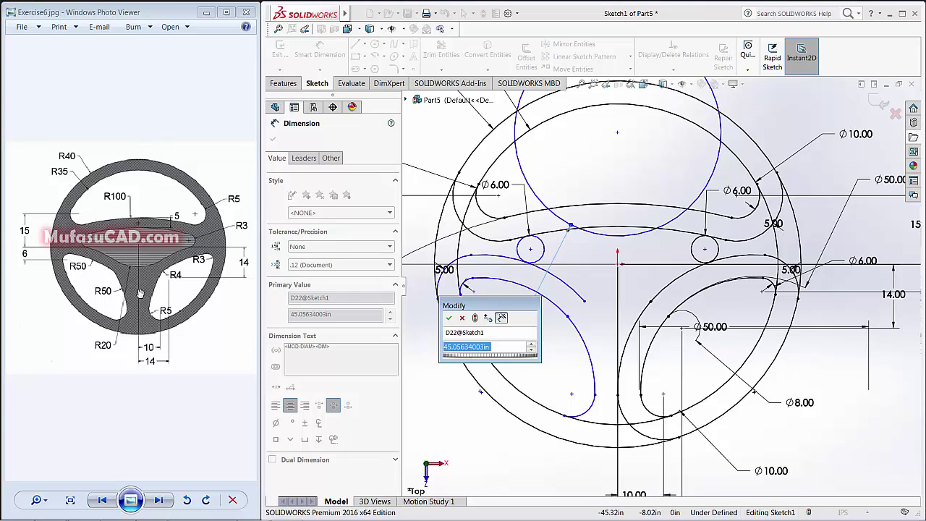
type("4")
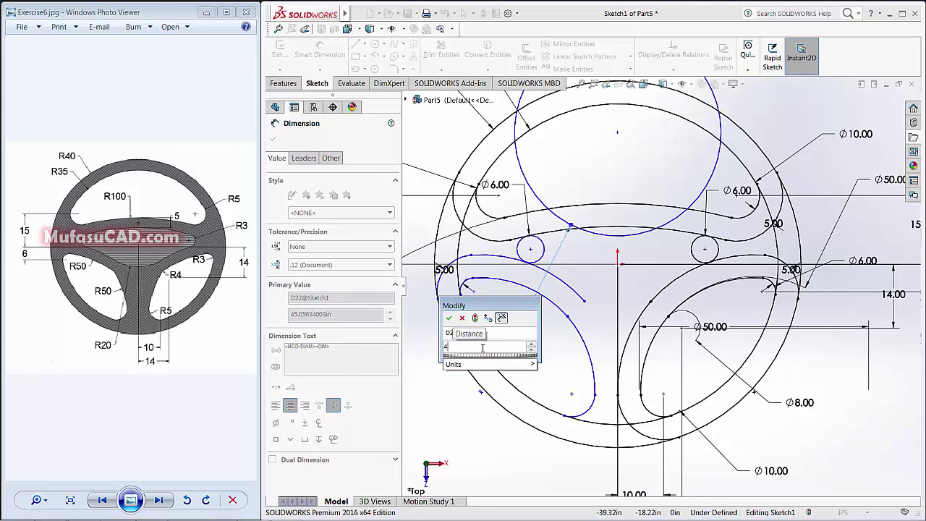
type("0")
left_click(448, 318)
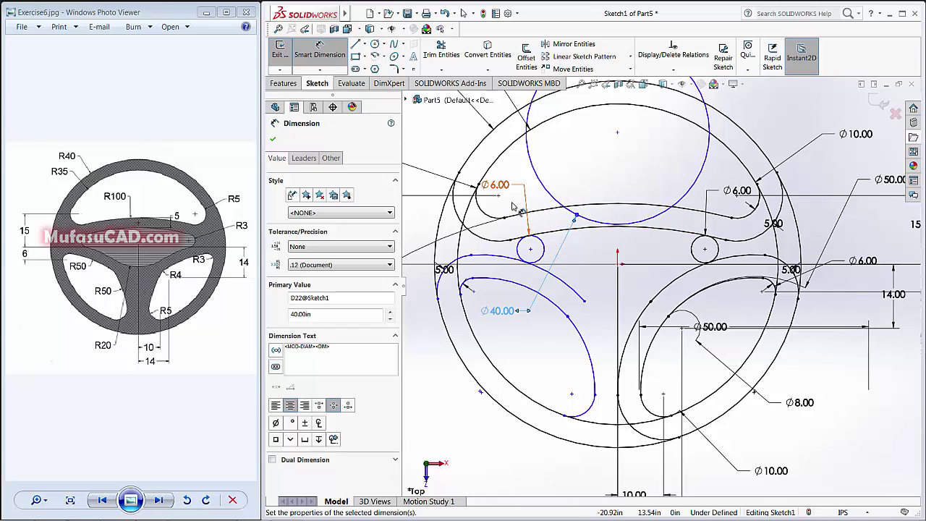
left_click(273, 138)
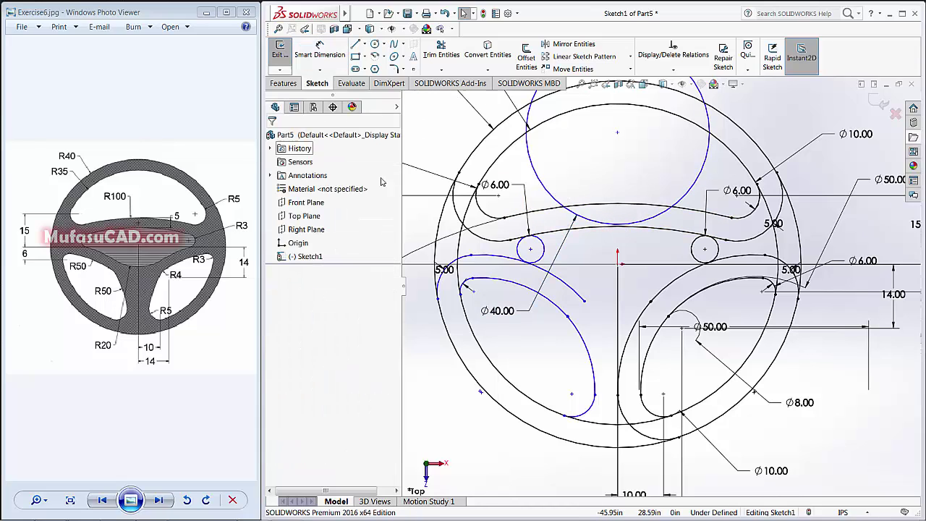
Make the Ø40 circle tangent to both the left and right offset arcs.
left_click(554, 196)
left_click(572, 292, "ctrl")
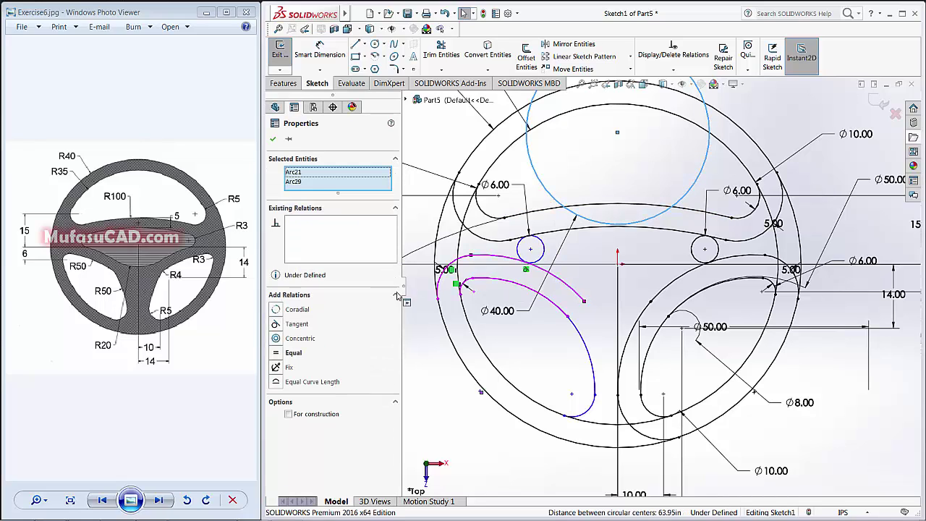
left_click(289, 323)
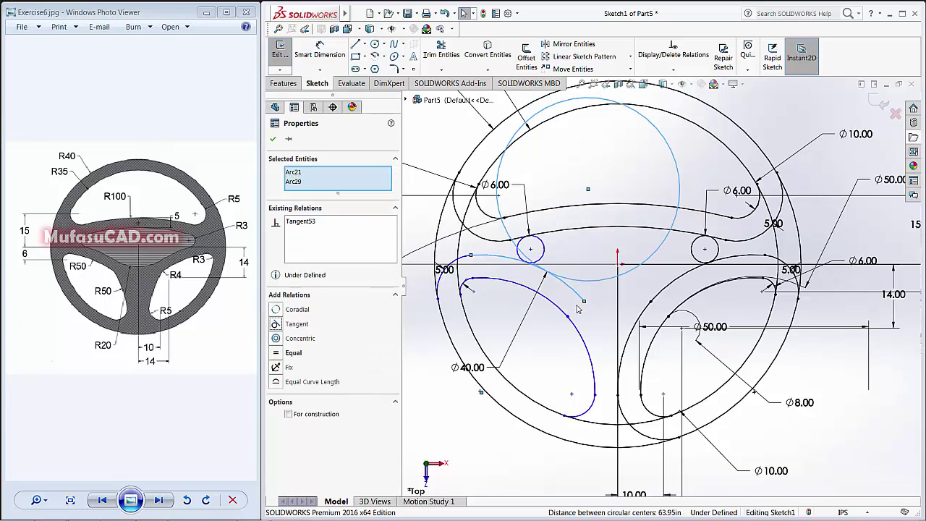
left_click(658, 293)
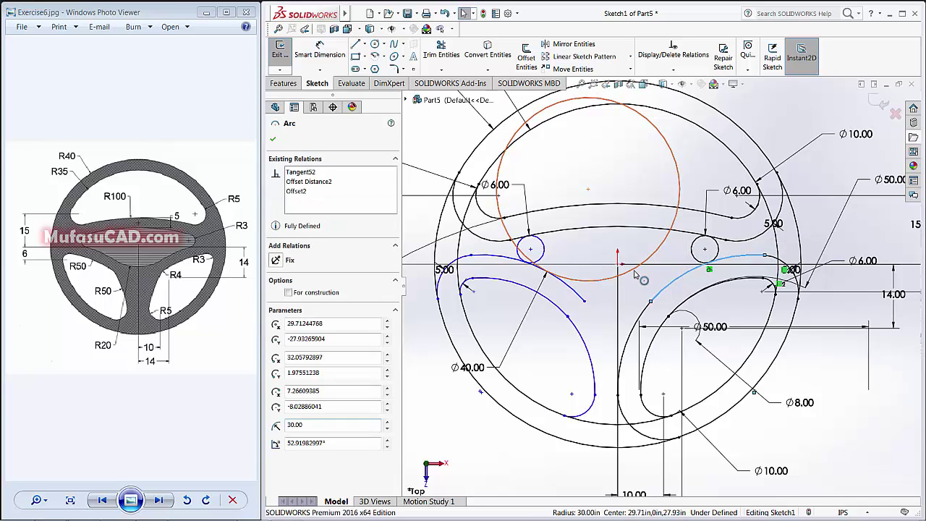
left_click(497, 195, "ctrl")
left_click(281, 326)
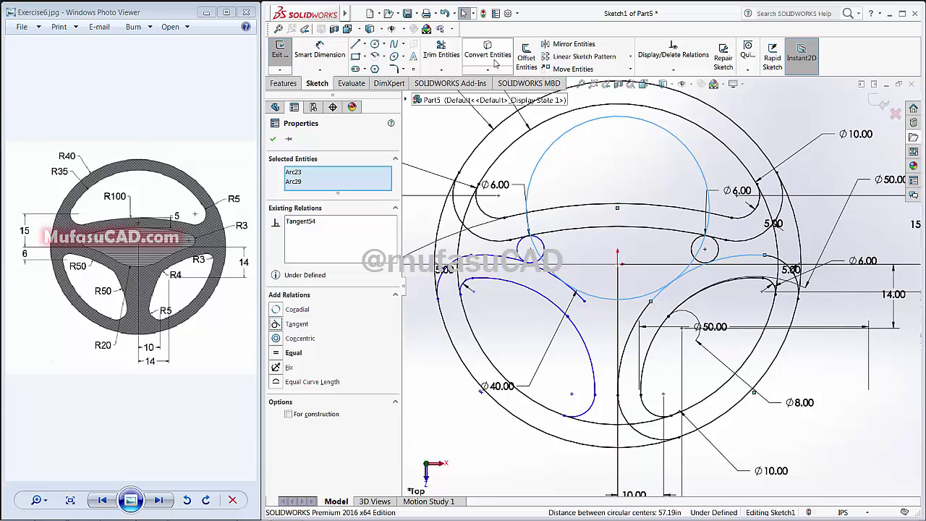
Trim the Ø40 circle's top, the Ø6 circles' lower halves and leftover arc stubs, then zoom out.
left_click(441, 53)
left_click_drag(700, 153, 620, 165)
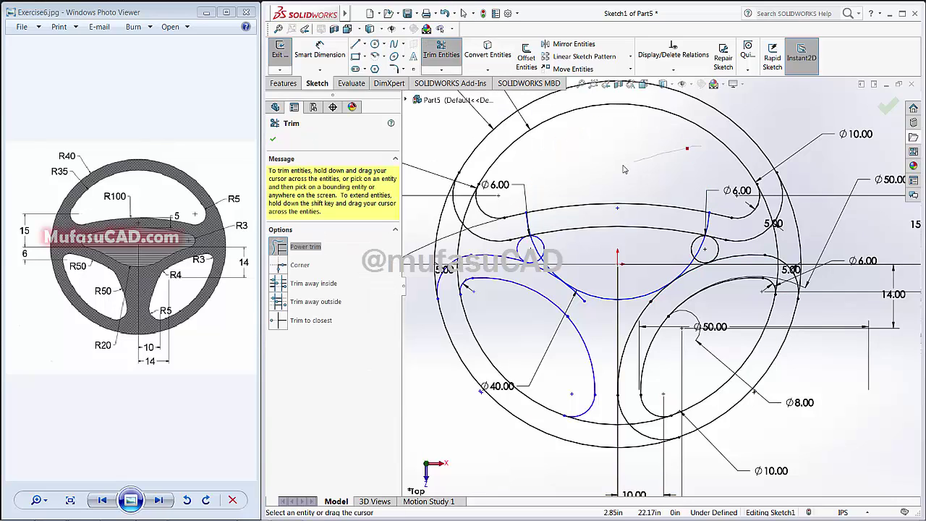
left_click_drag(536, 222, 518, 227)
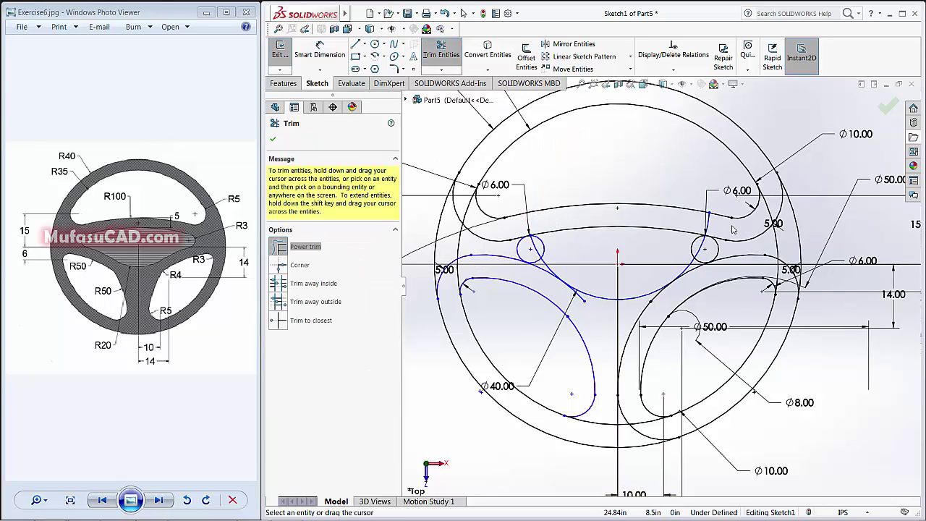
left_click_drag(733, 230, 690, 232)
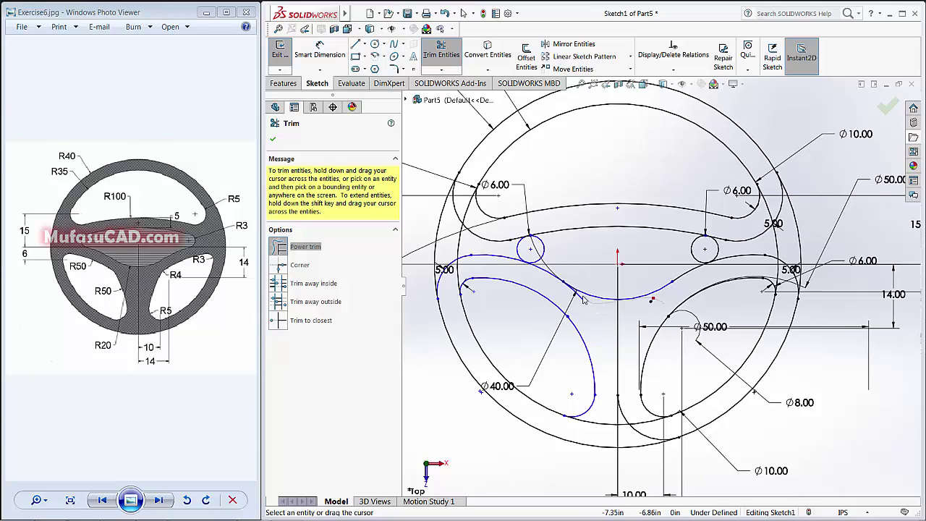
left_click_drag(499, 271, 542, 252)
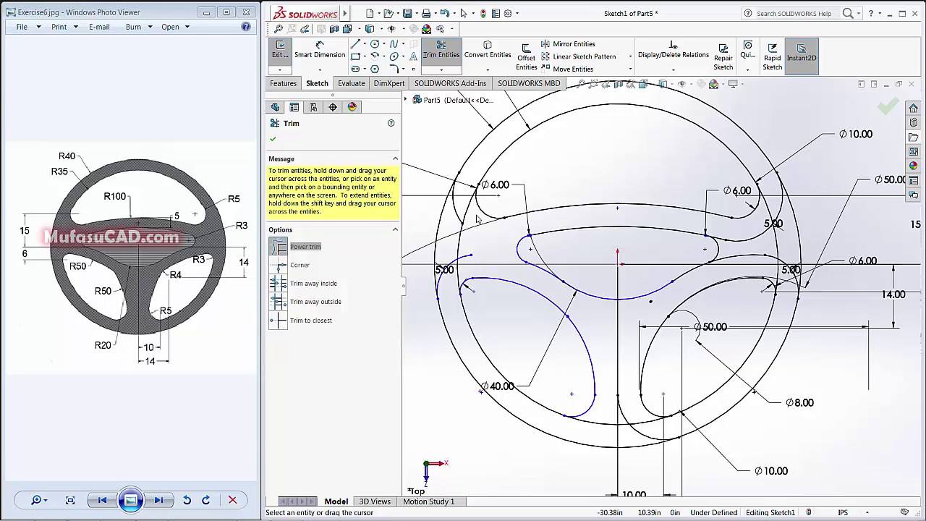
left_click_drag(466, 265, 463, 250)
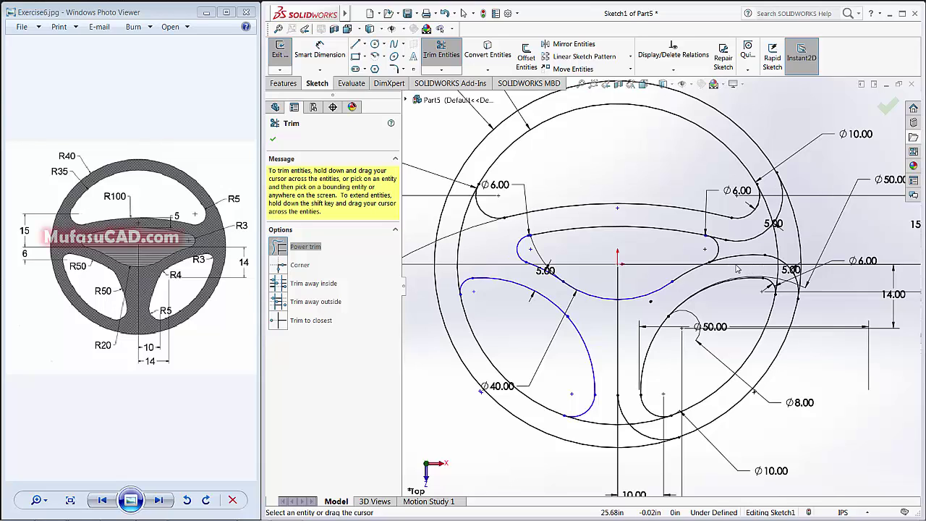
mouse_move(725, 268)
left_mouse_down()
mouse_move(758, 253)
mouse_move(723, 240)
mouse_move(791, 251)
mouse_move(790, 279)
left_mouse_up()
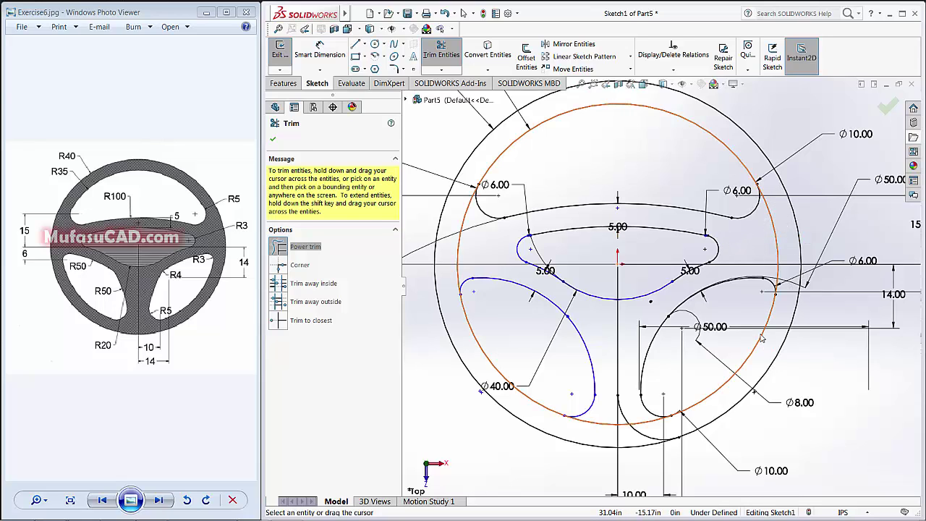
mouse_move(635, 413)
left_mouse_down()
mouse_move(658, 432)
mouse_move(628, 441)
left_mouse_up()
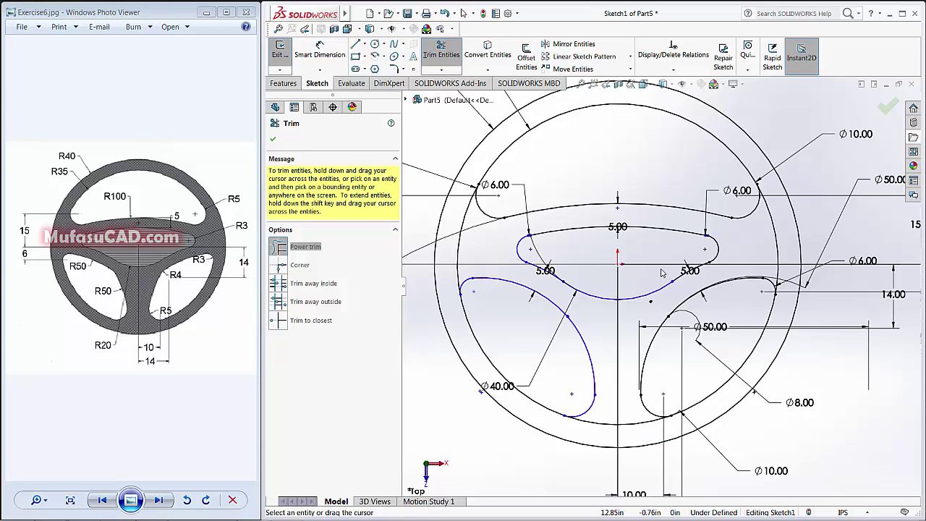
scroll(661, 272, "up", 1)
scroll(662, 273, "up", 1)
scroll(662, 273, "up", 1)
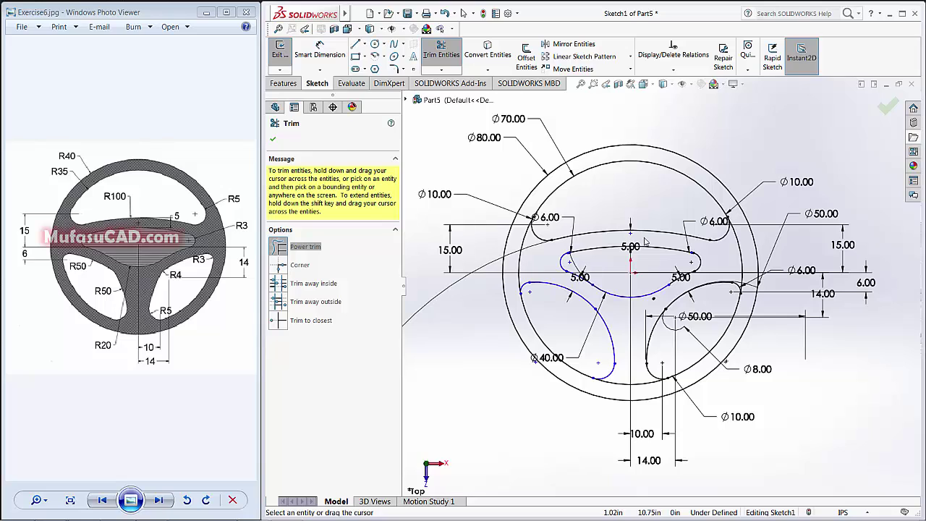
Exit the sketch, then reopen Sketch1 with Edit Sketch.
left_click(272, 140)
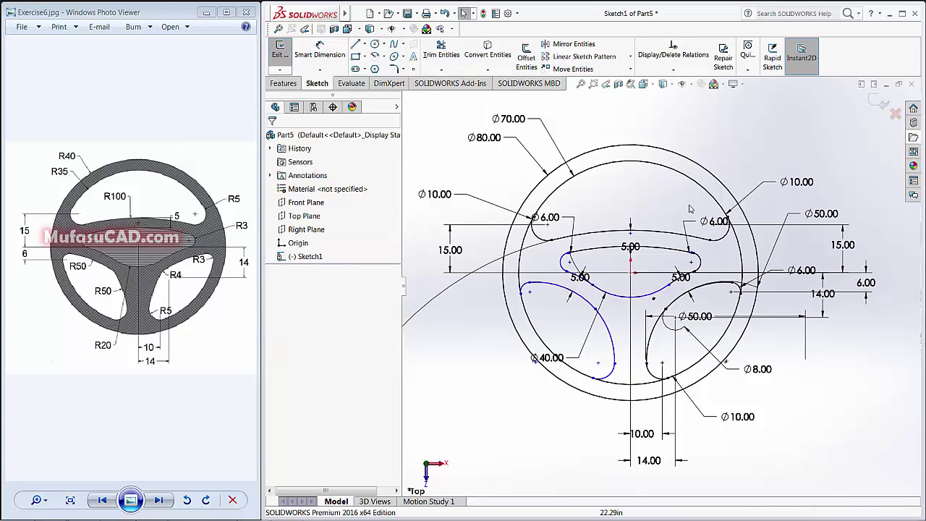
left_click(877, 105)
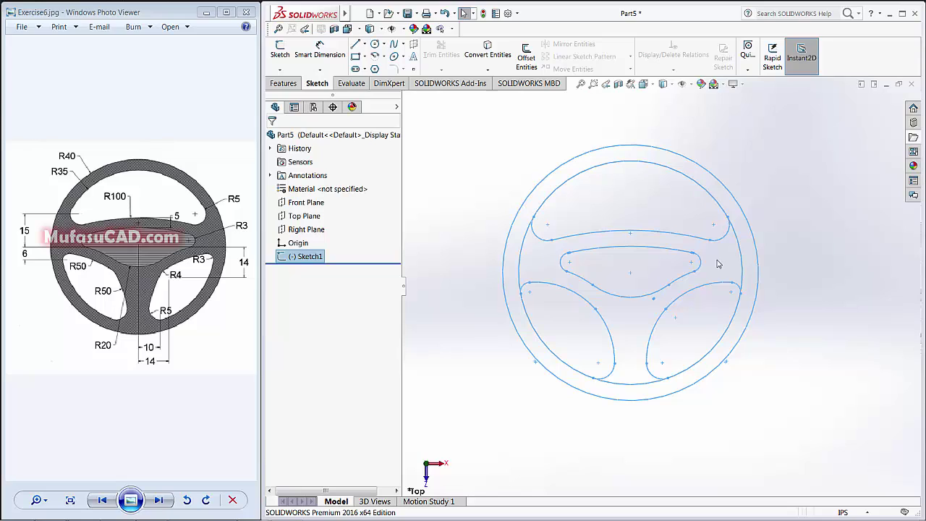
left_click(736, 243)
right_click(737, 243)
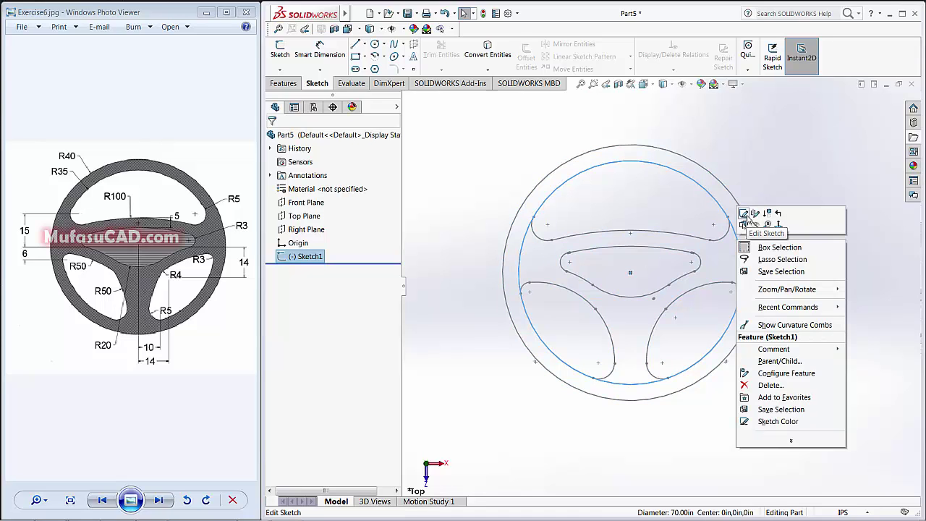
left_click(745, 218)
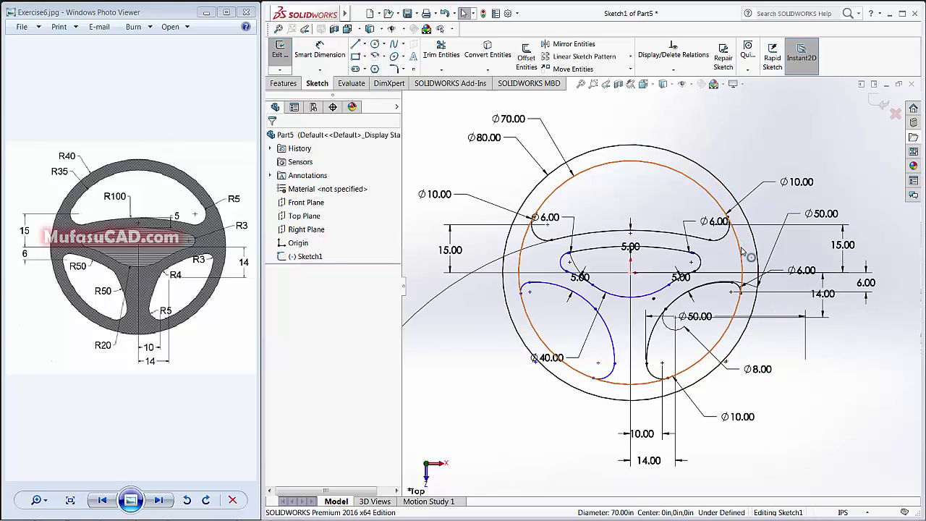
Trim the inner rim circle's sides, undo the last trim, and exit the sketch.
left_click(441, 50)
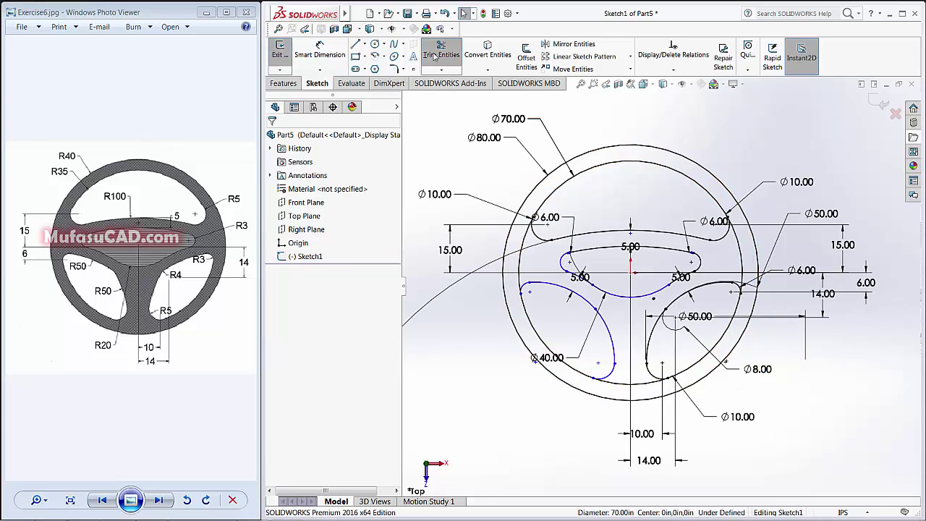
left_click_drag(539, 262, 518, 253)
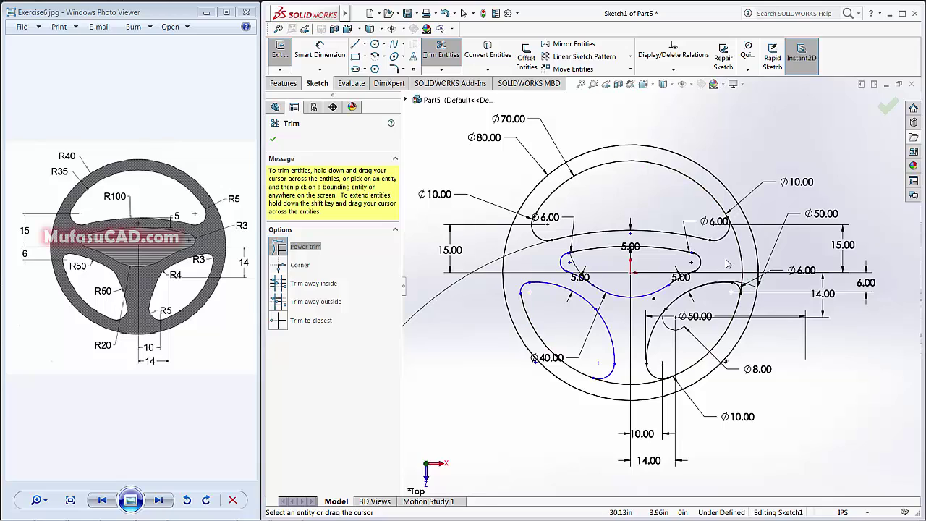
left_click_drag(727, 261, 745, 256)
key("ctrl+z")
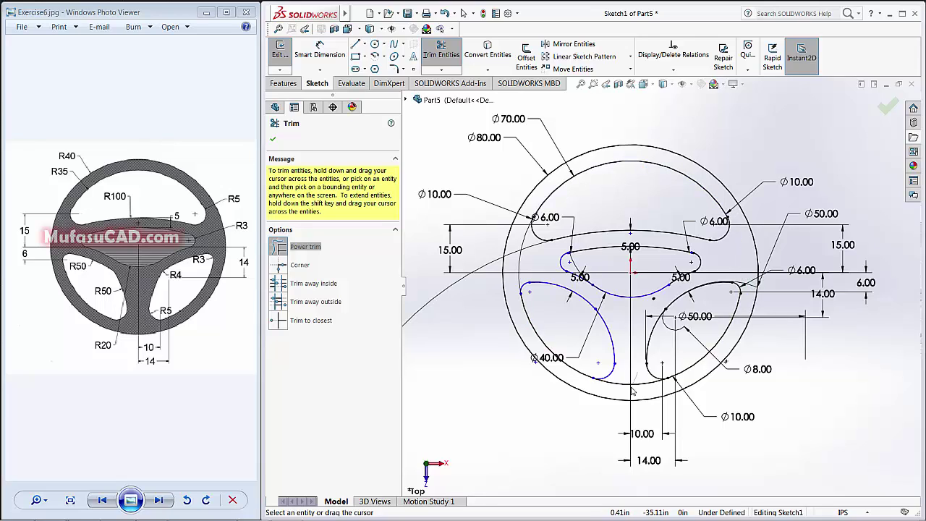
left_click(889, 108)
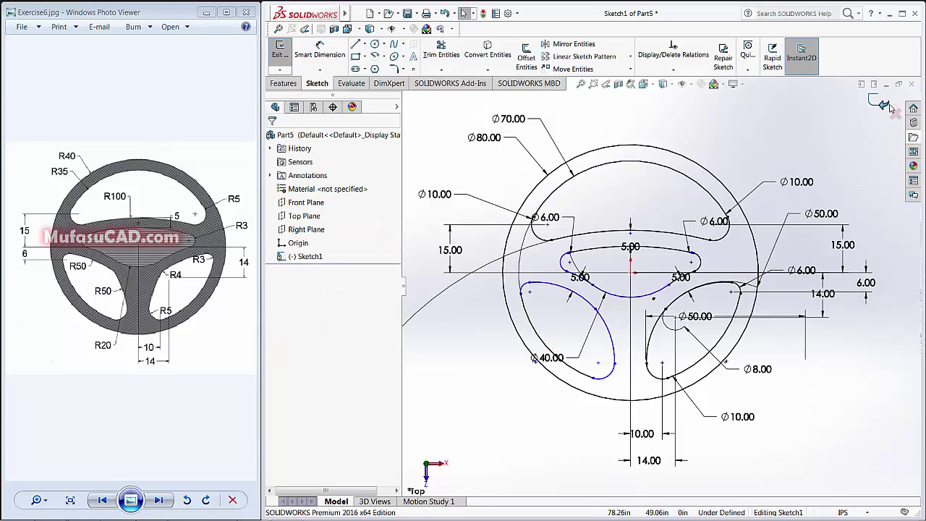
left_click(887, 107)
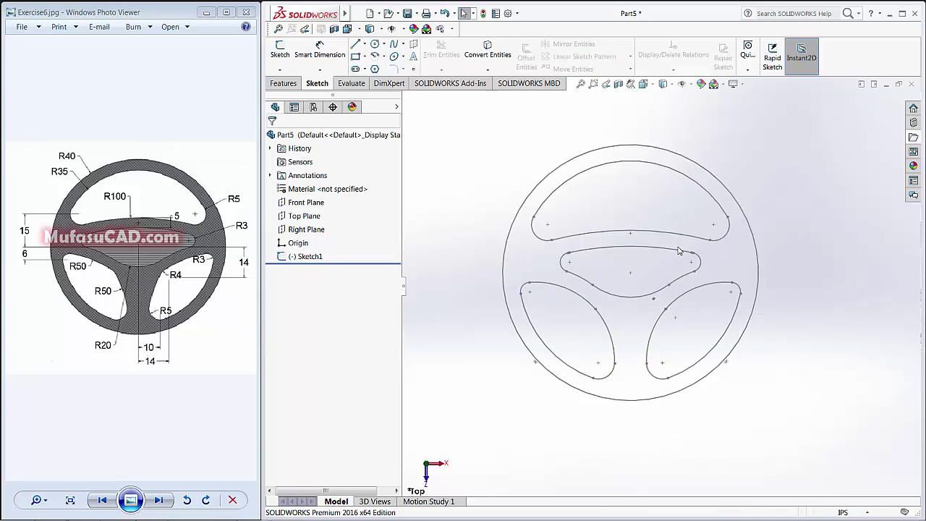